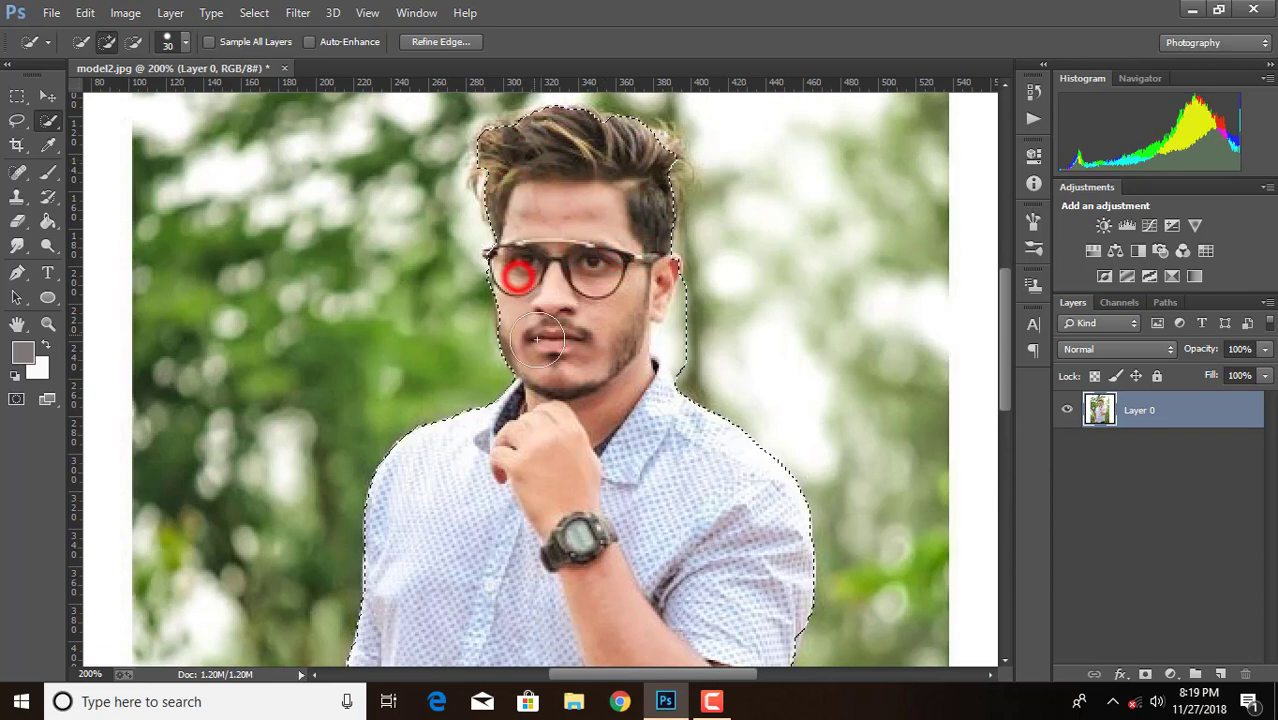
Refine the quick selection around the man's face and ear, subtracting the background between his ear and collar
mouse_move(527, 308)
left_mouse_down()
mouse_move(546, 354)
mouse_move(594, 378)
left_mouse_up()
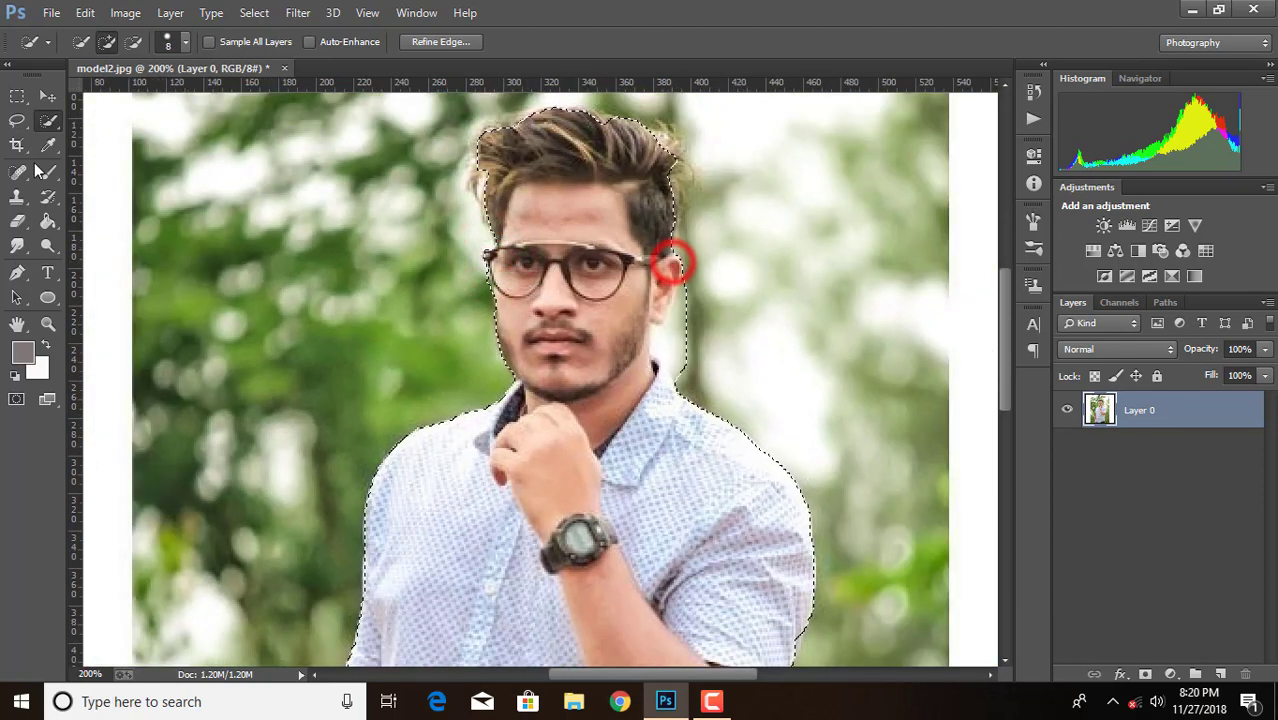
left_click(134, 41)
left_click_drag(687, 282, 680, 318)
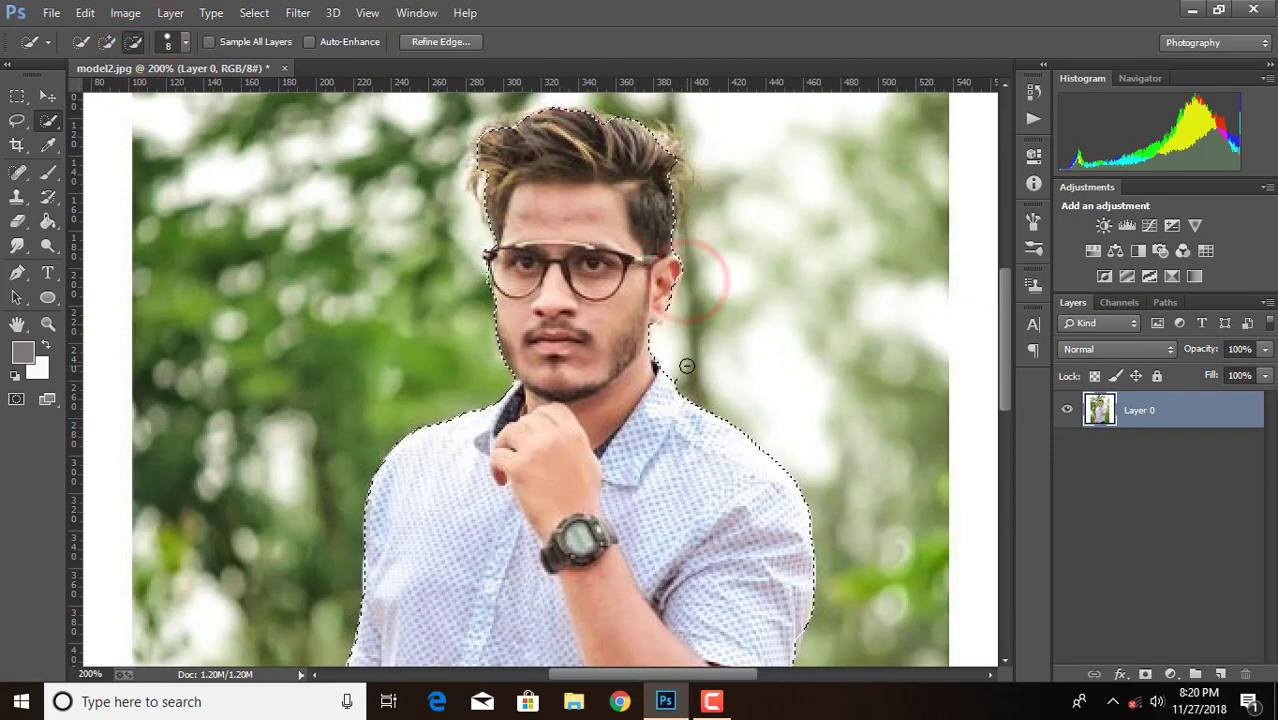
left_click(107, 41)
left_click(674, 268)
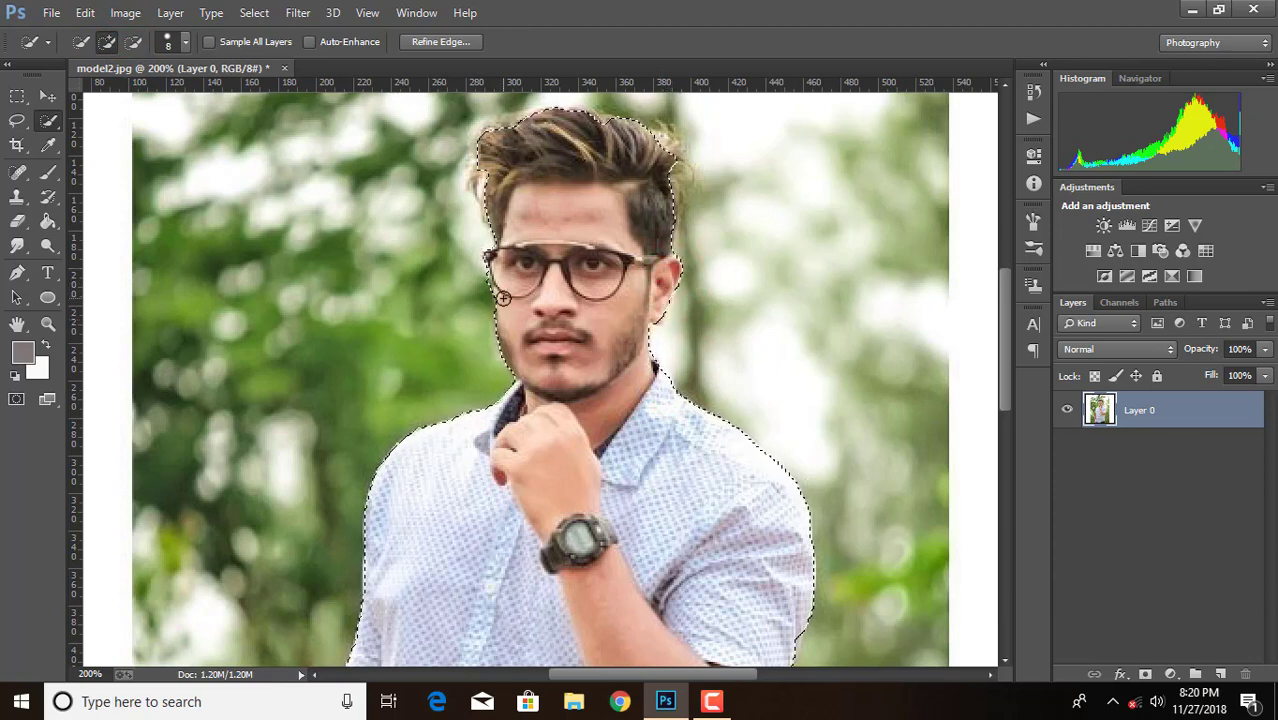
left_click(133, 41)
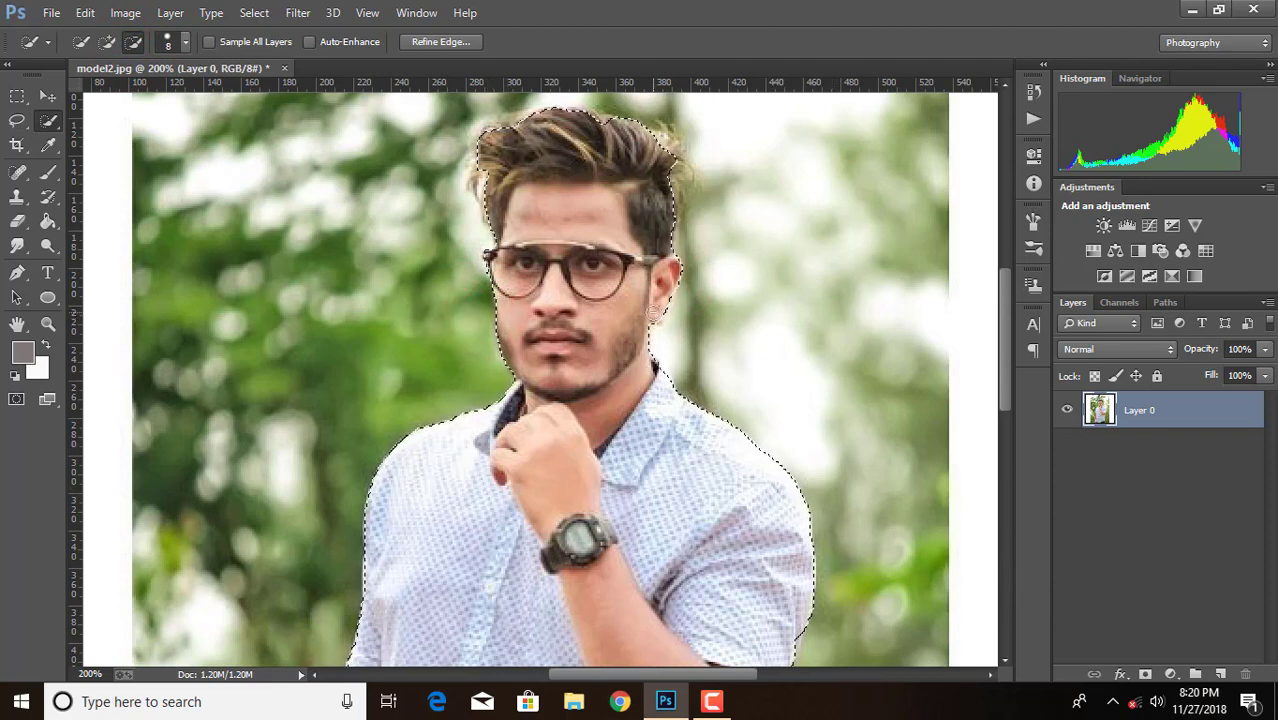
left_click(107, 42)
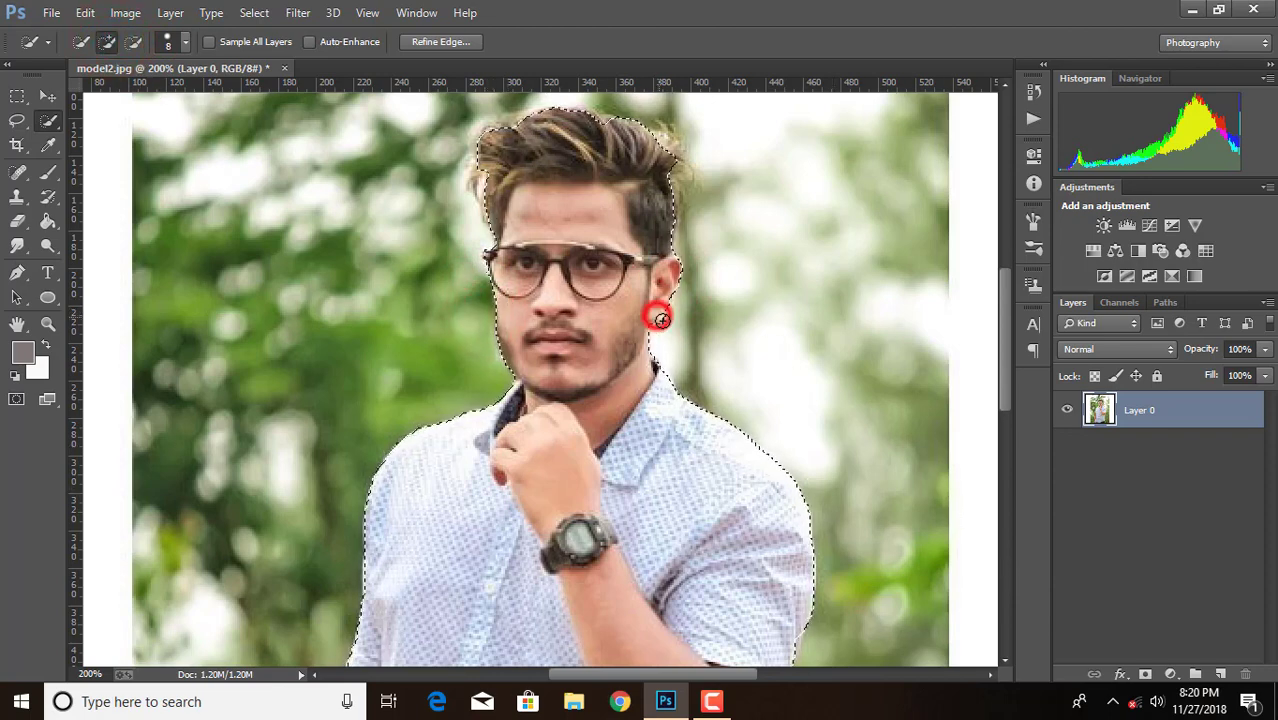
left_click(660, 318)
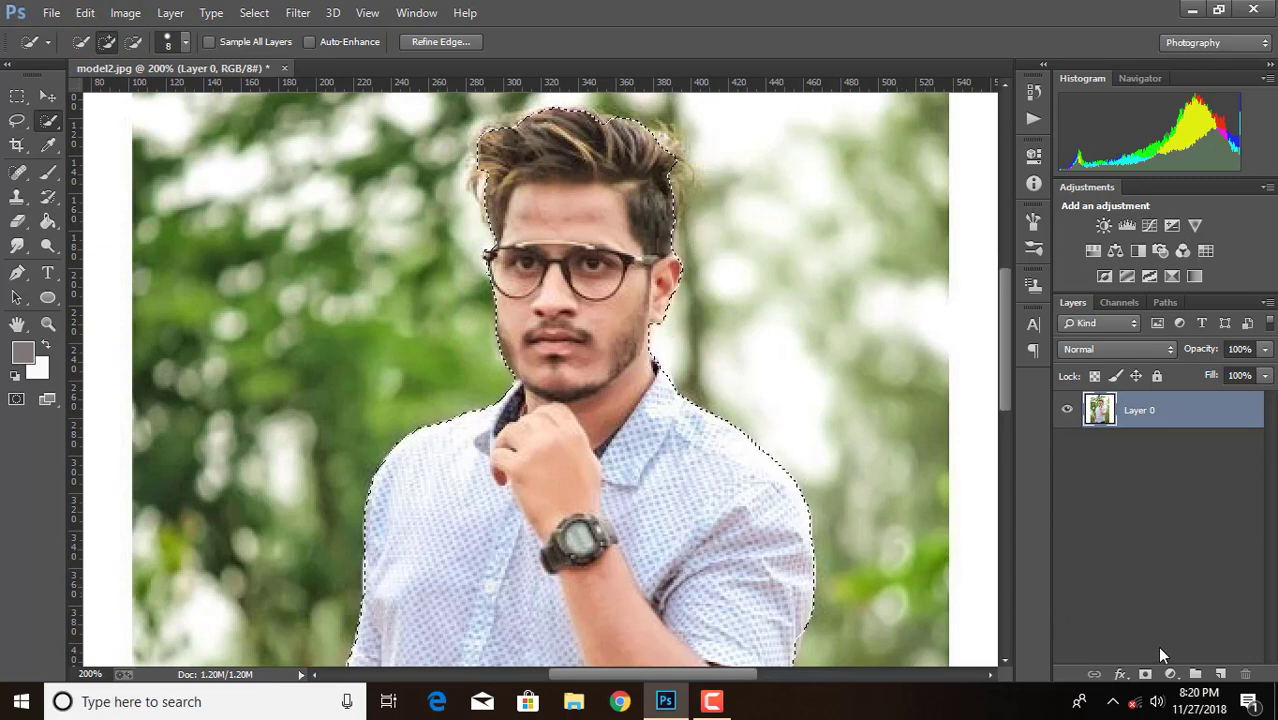
Add a layer mask from the selection and brush along the hair edges in Refine Mask with a size 11 brush
left_click(1145, 674)
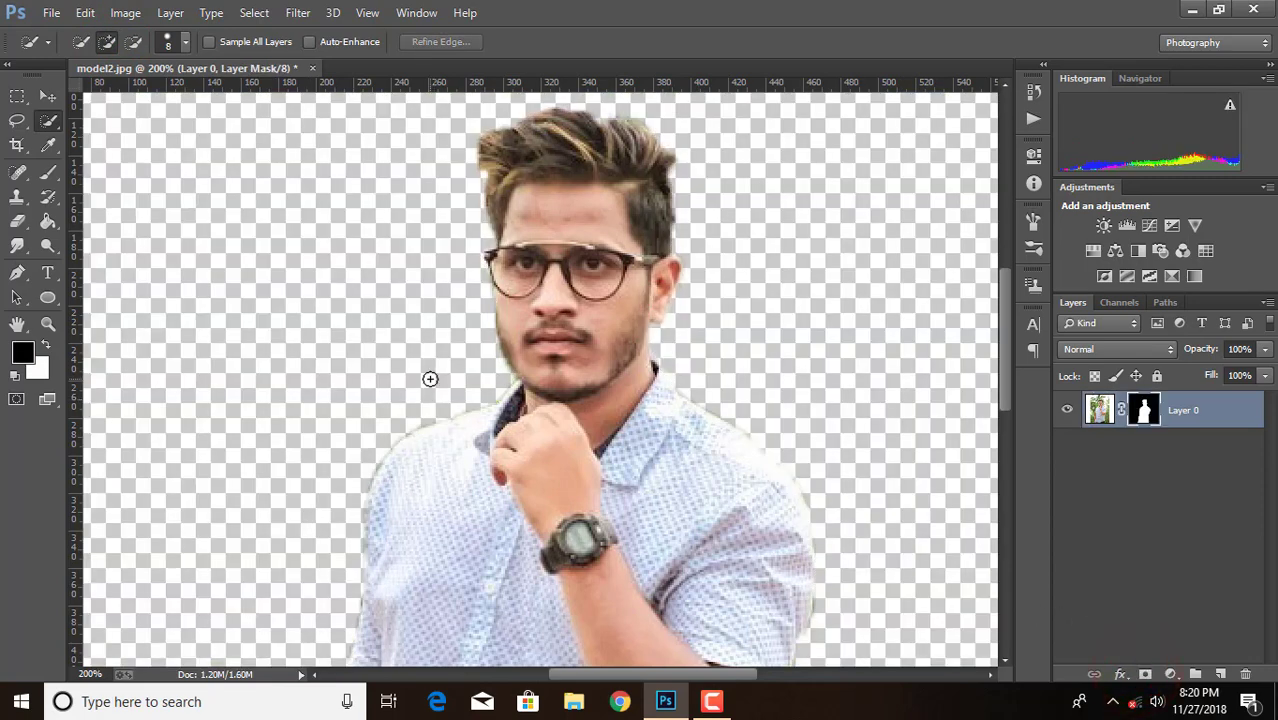
right_click(1145, 413)
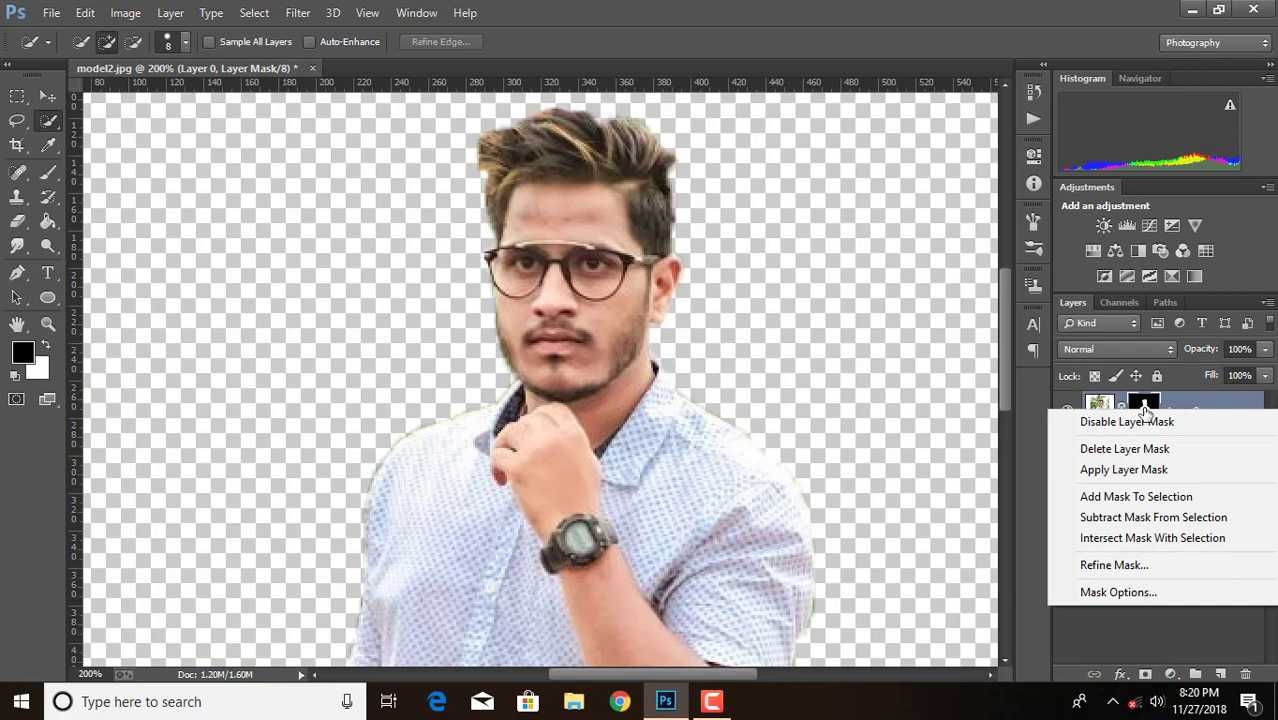
left_click(1119, 570)
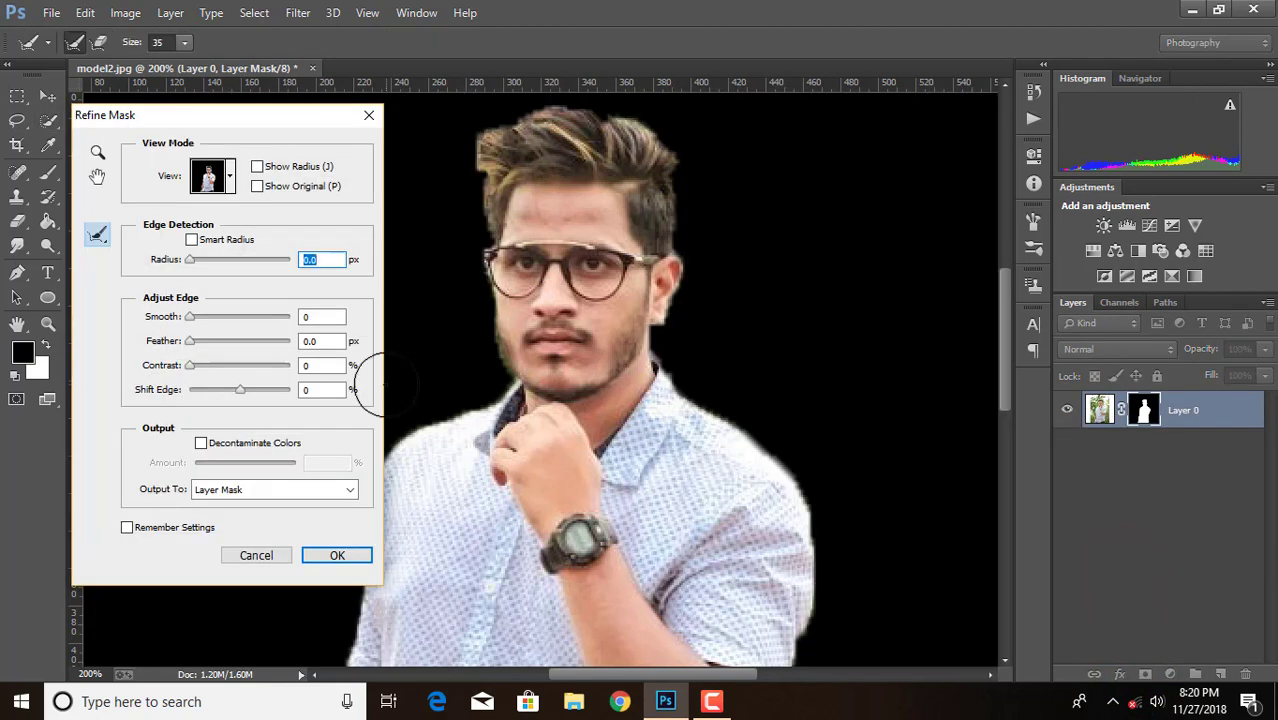
left_click(184, 42)
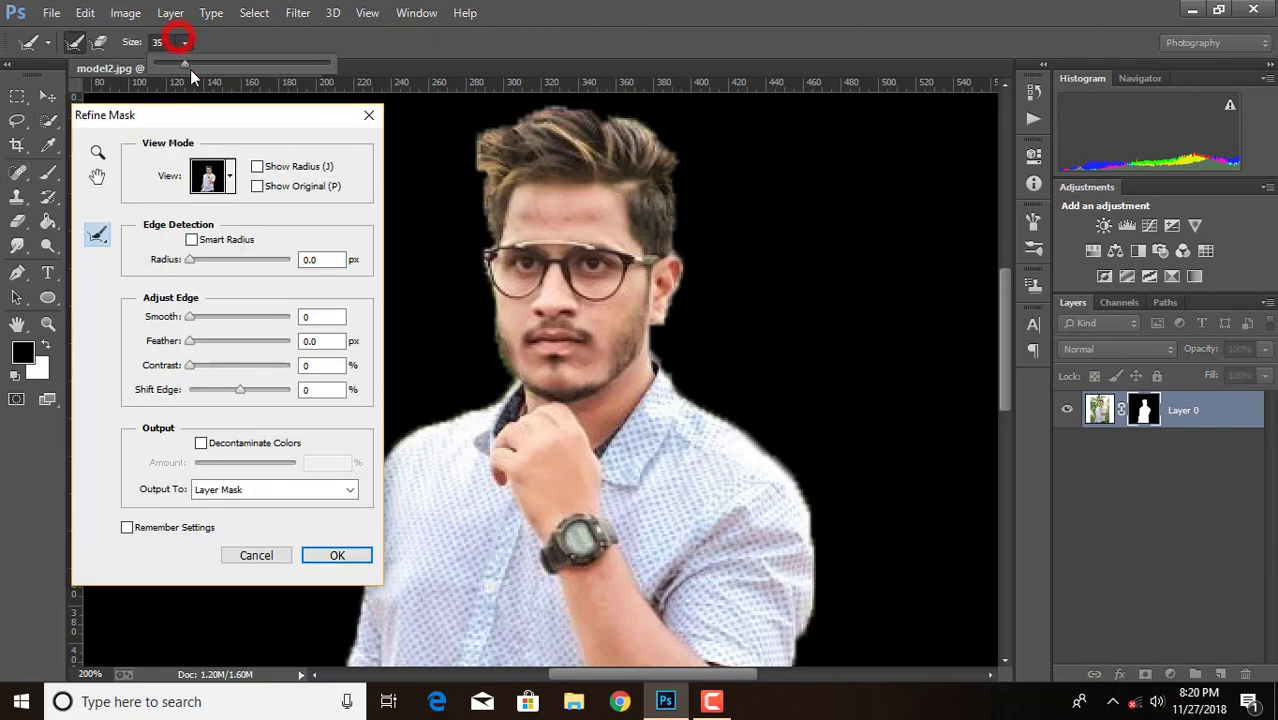
left_click_drag(190, 66, 164, 61)
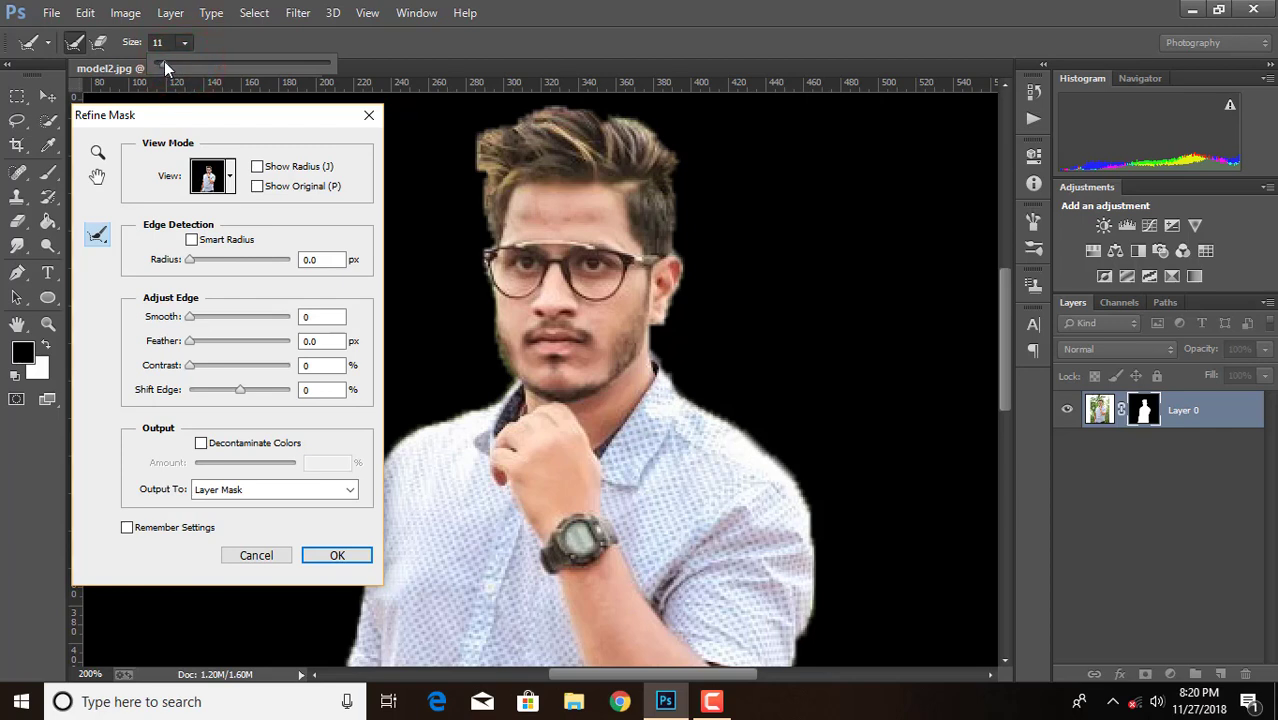
left_click(489, 205)
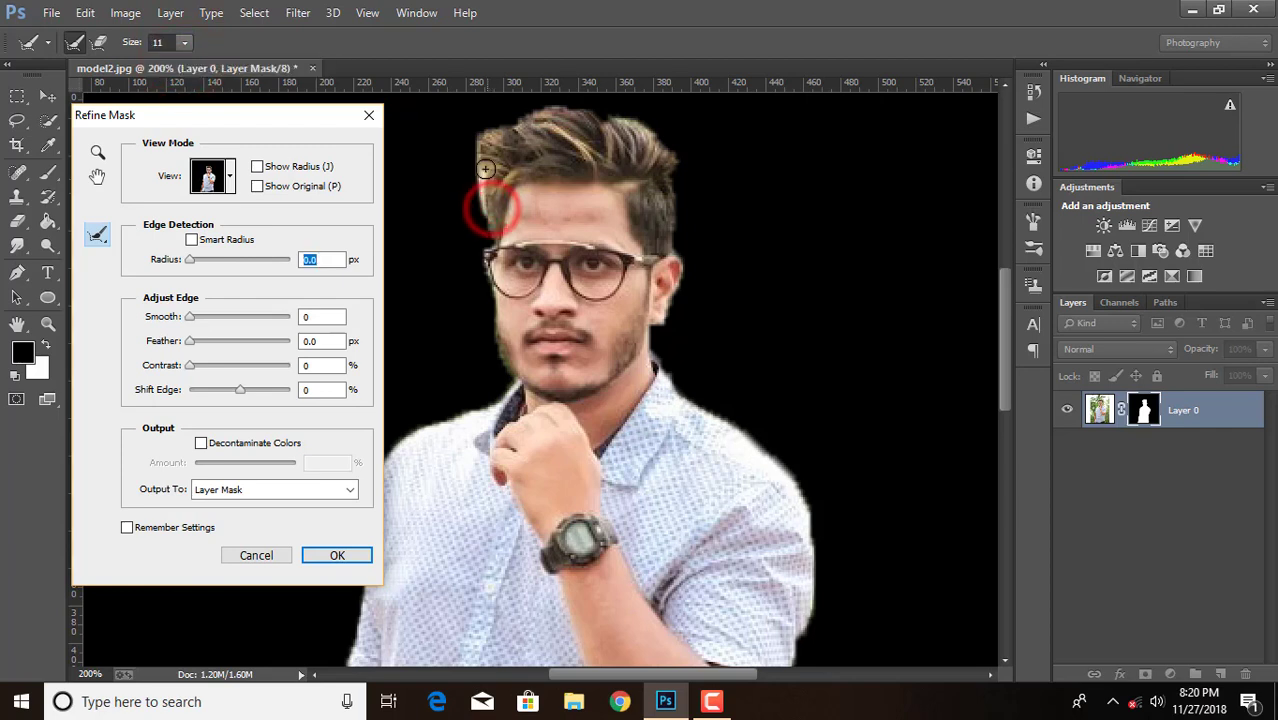
mouse_move(498, 134)
left_mouse_down()
mouse_move(599, 118)
mouse_move(646, 135)
mouse_move(664, 187)
left_mouse_up()
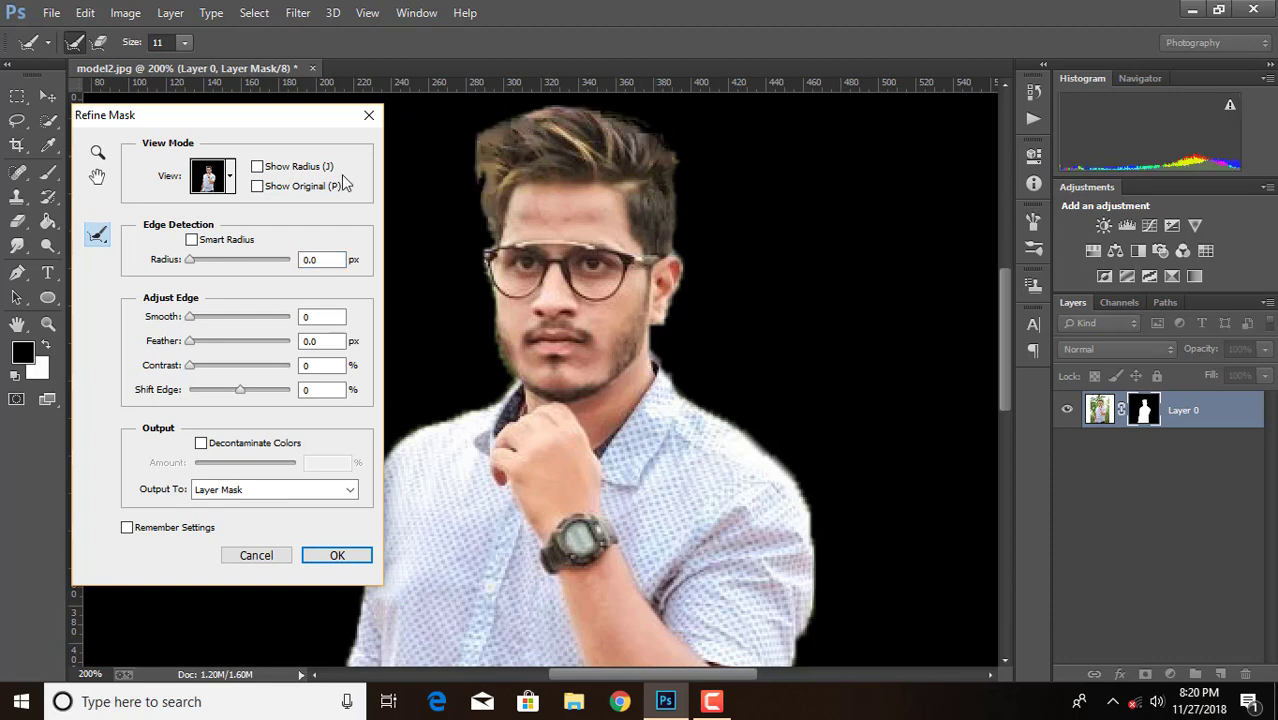
Enable Smart Radius, set Smooth to 21 and accept the mask refinement
left_click(188, 240)
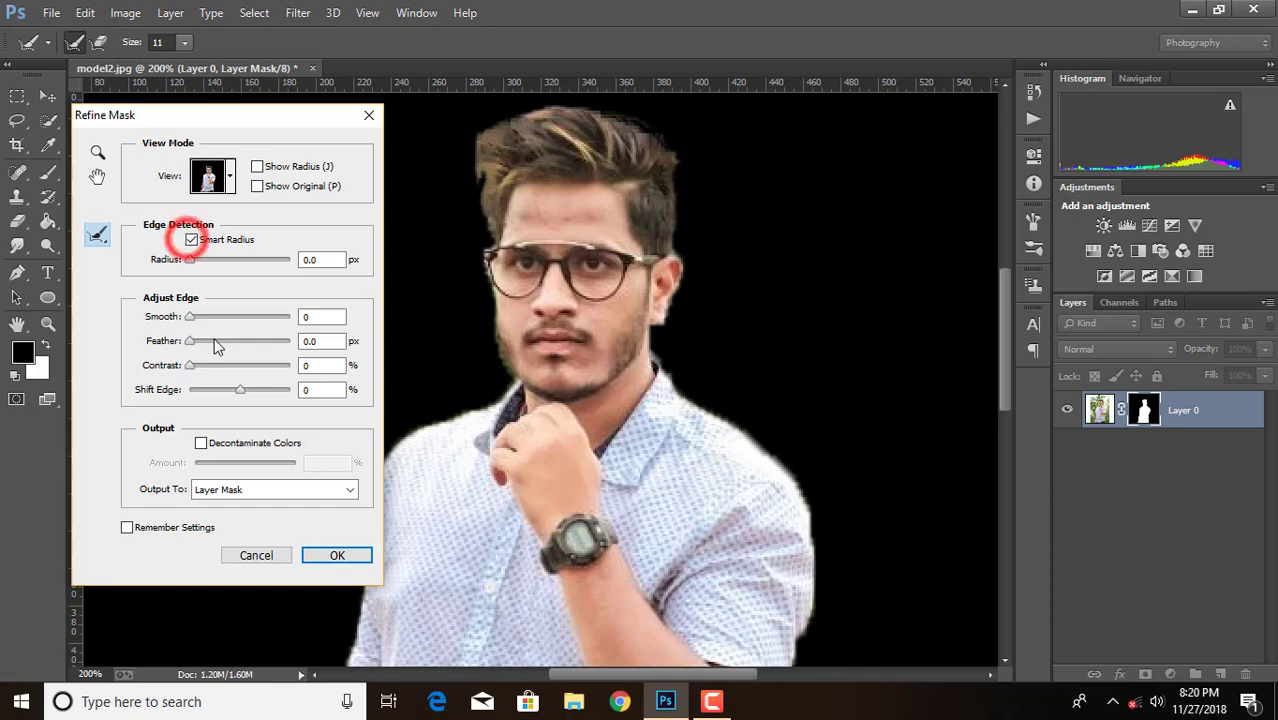
left_click_drag(193, 316, 211, 316)
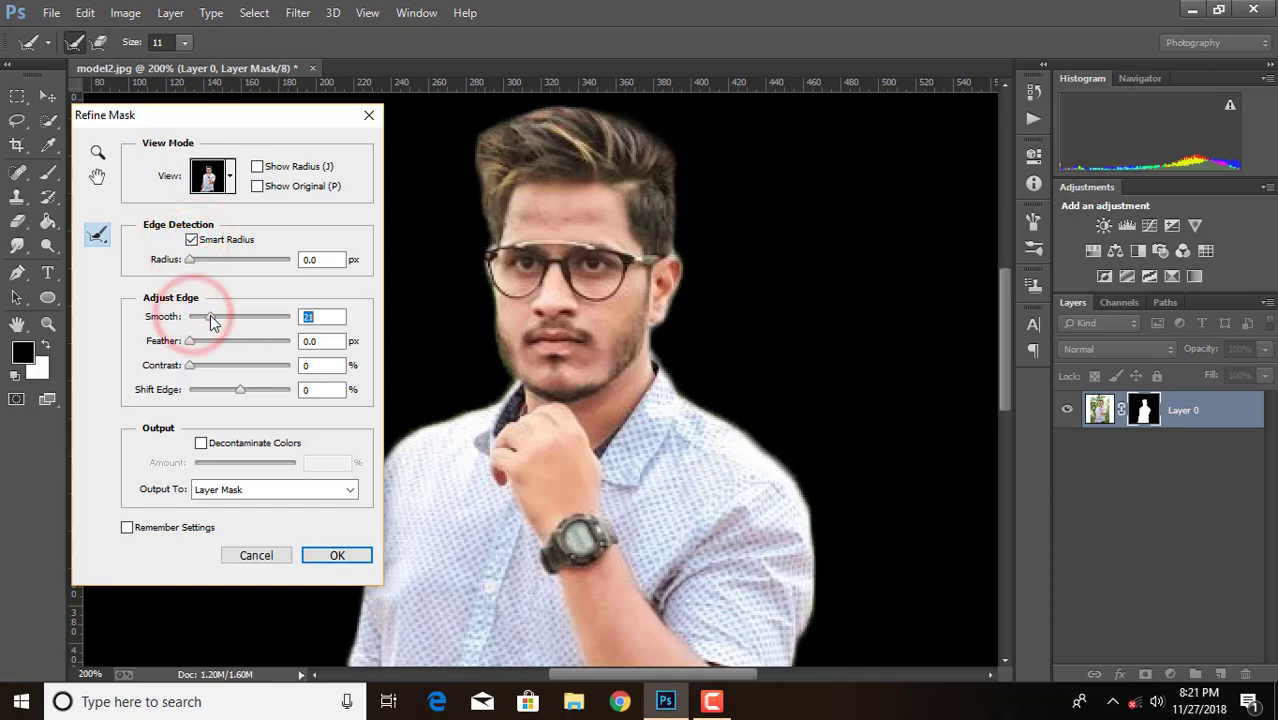
left_click(337, 554)
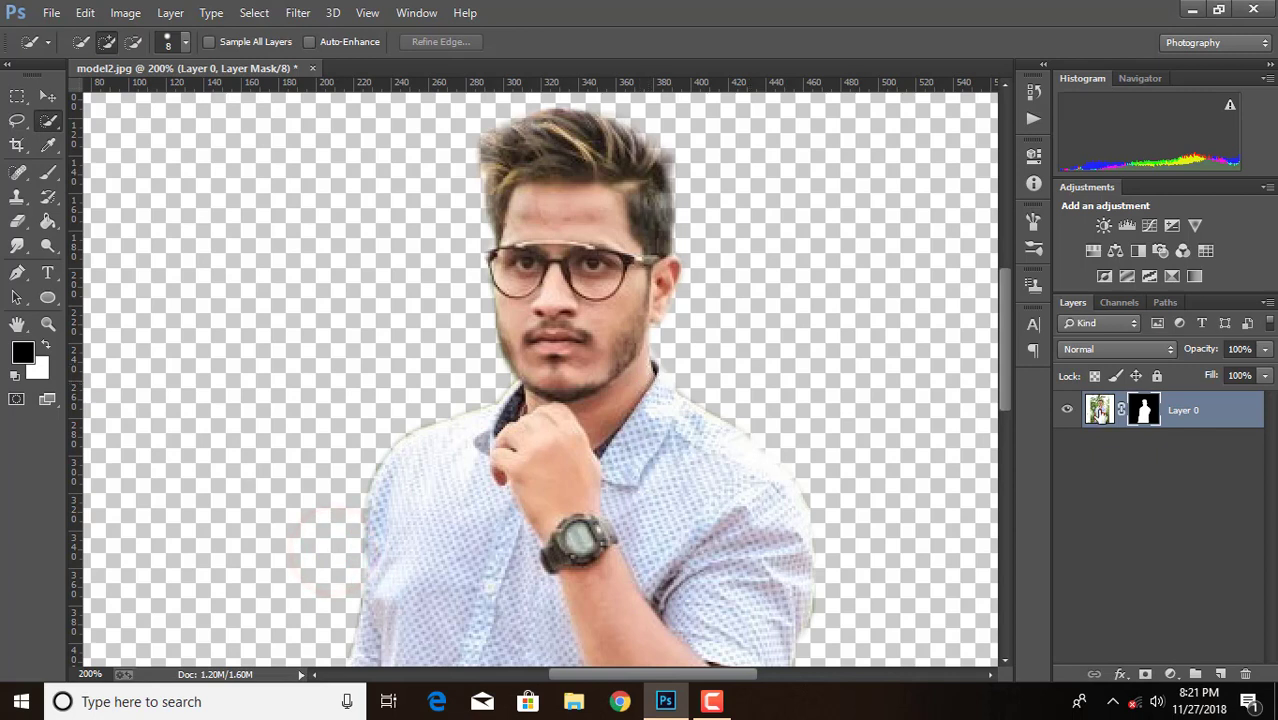
Apply the layer mask permanently to Layer 0 and check the whole cutout
right_click(1142, 418)
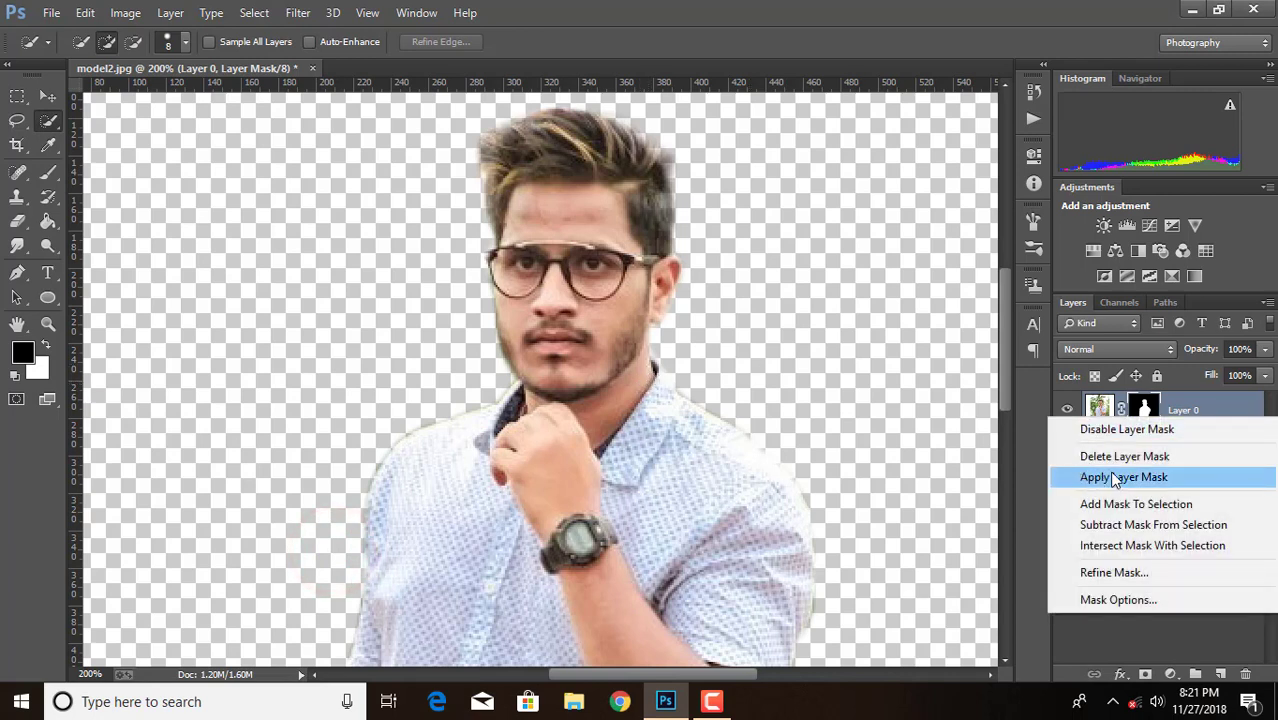
left_click(1110, 472)
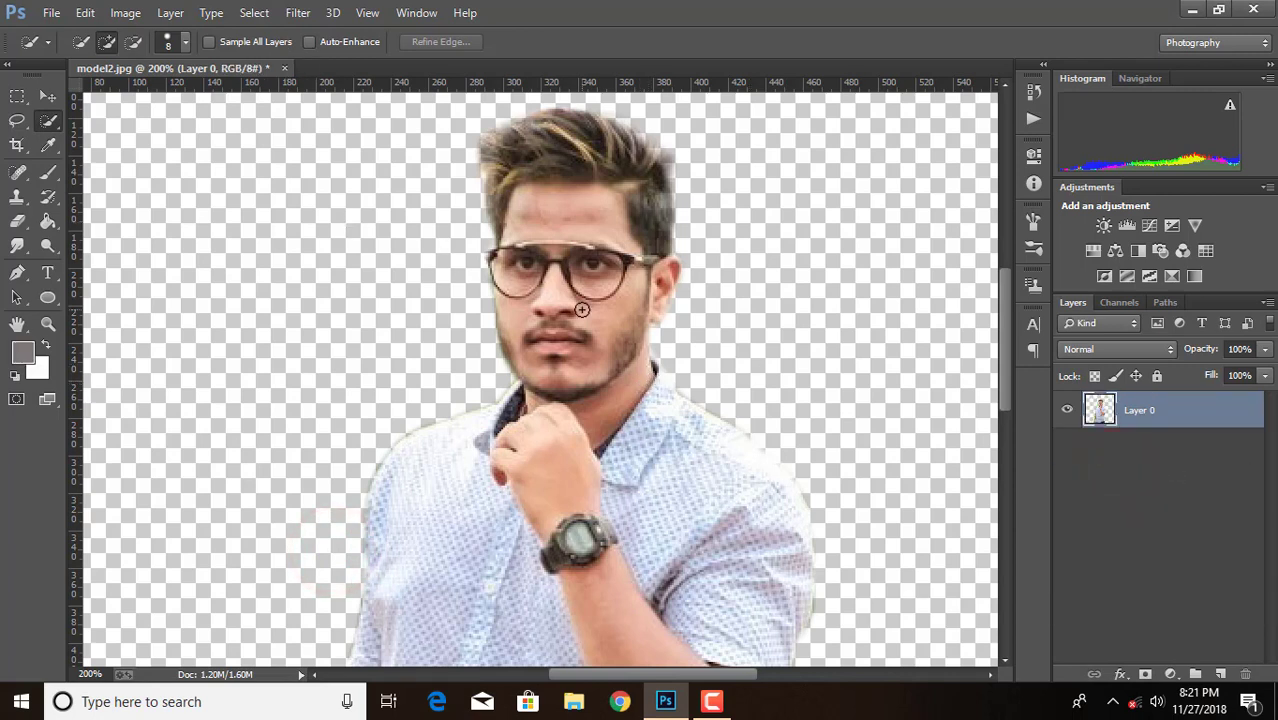
key("ctrl+minus")
key("ctrl+plus")
key("ctrl+minus")
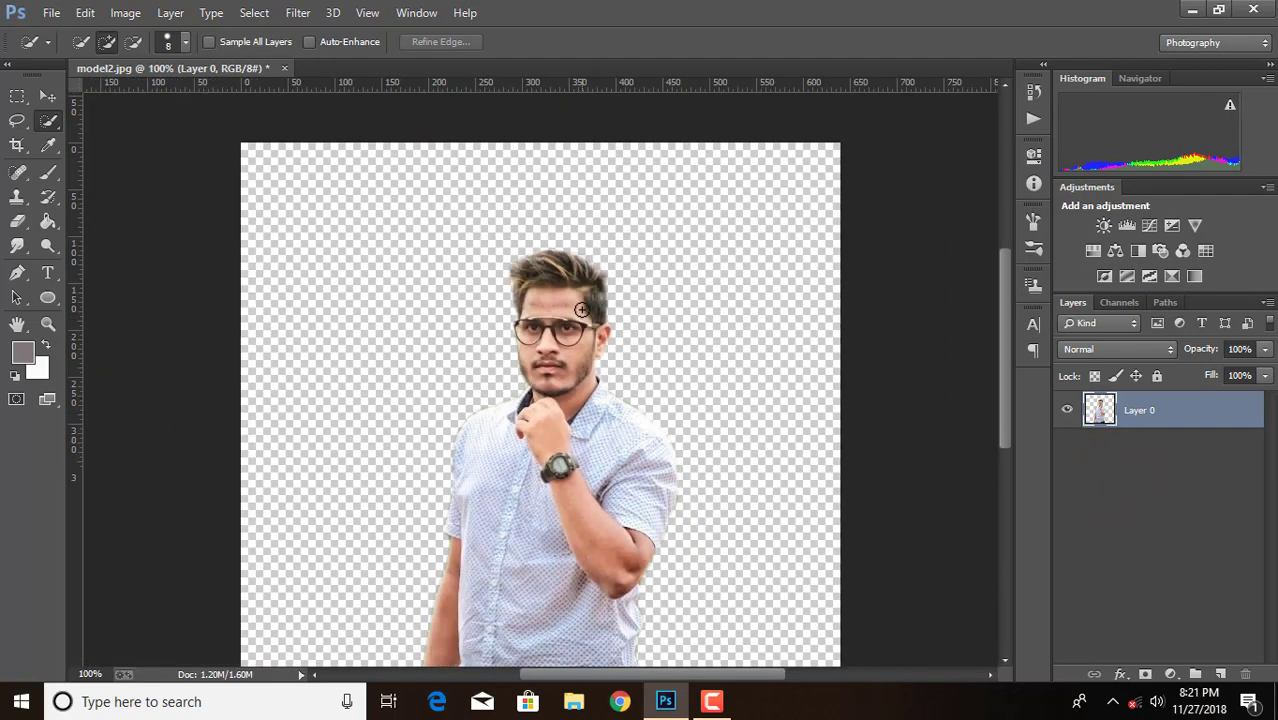
scroll(582, 310, "down", 3)
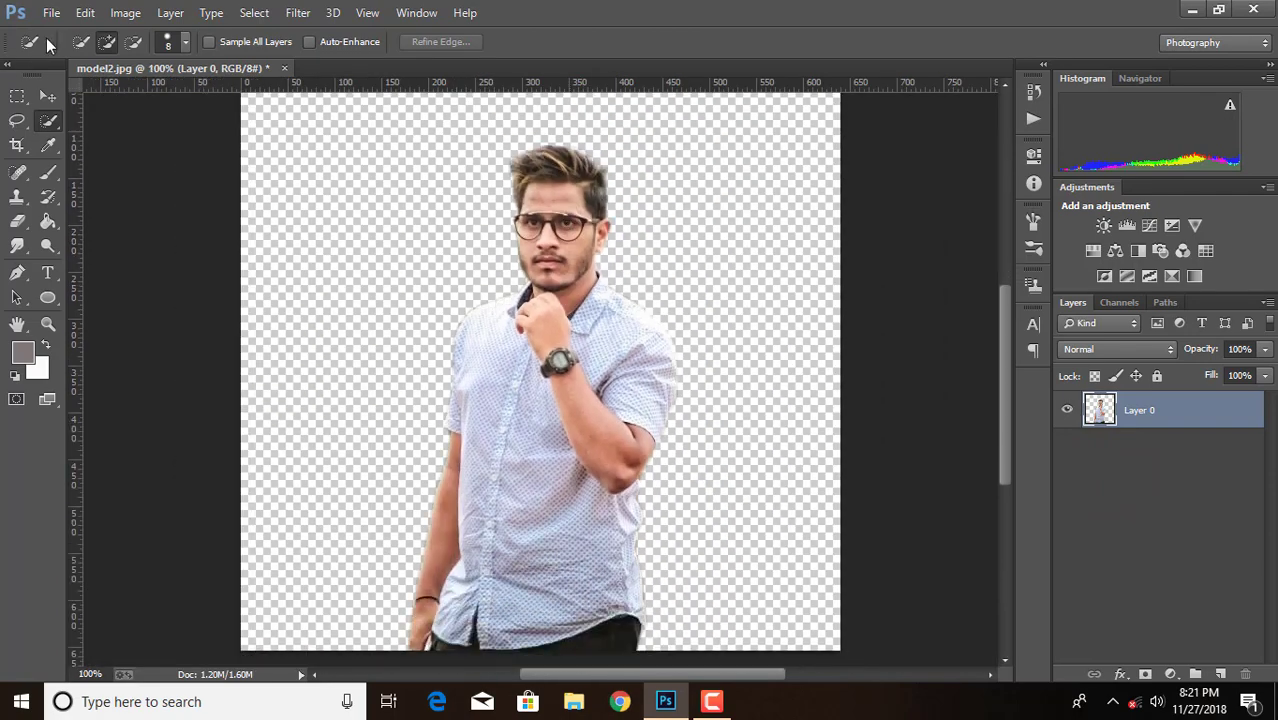
Start a new document and set its width to 1080 pixels
left_click(47, 95)
left_click(51, 12)
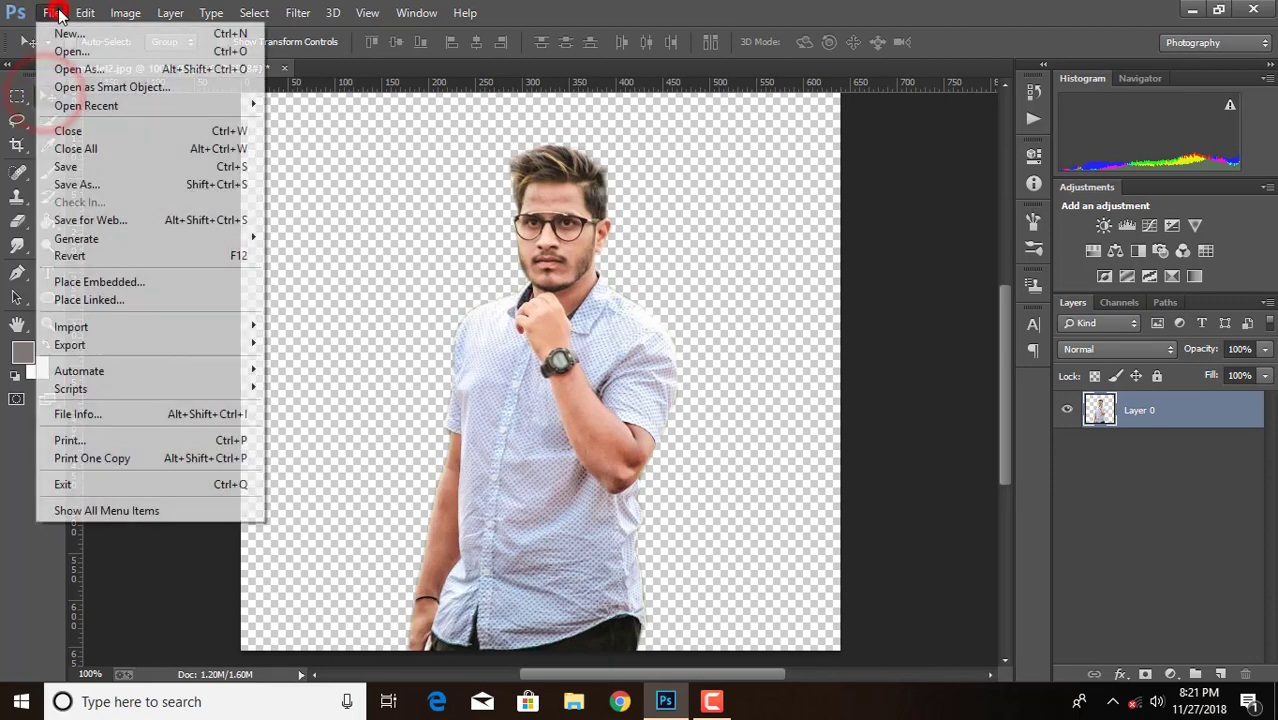
left_click(53, 12)
left_click(51, 12)
left_click(56, 33)
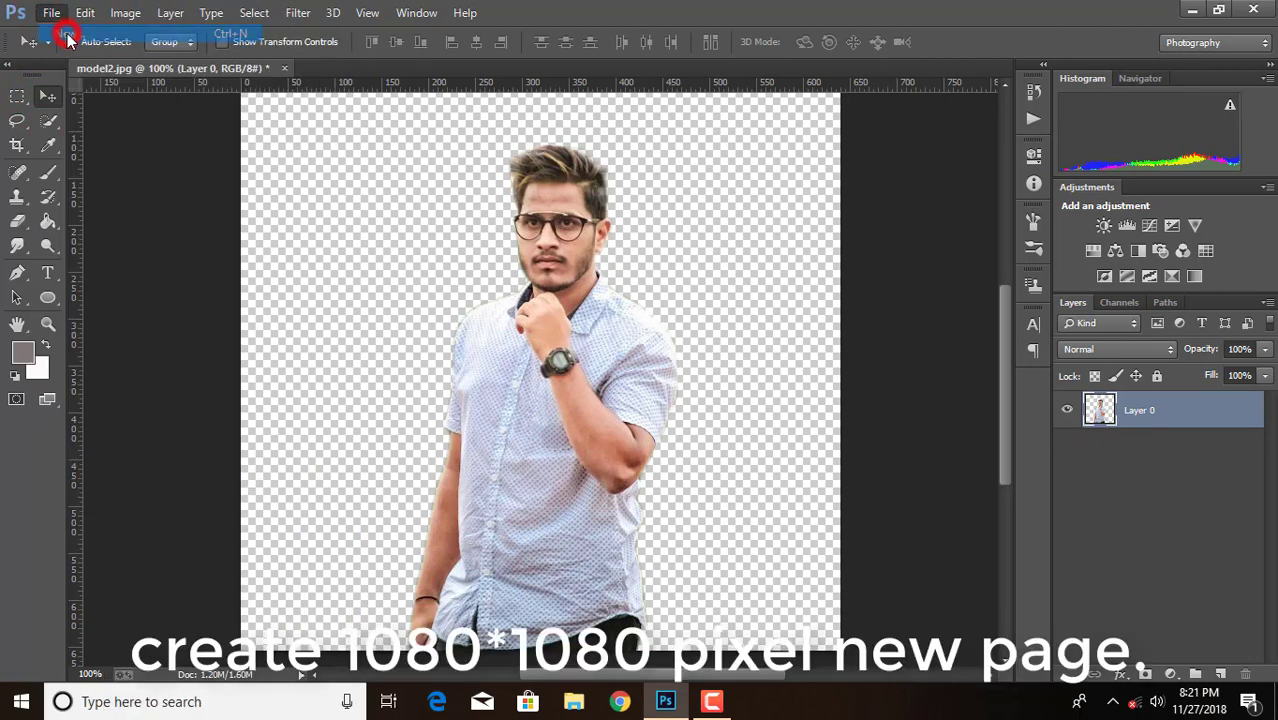
left_click(341, 199)
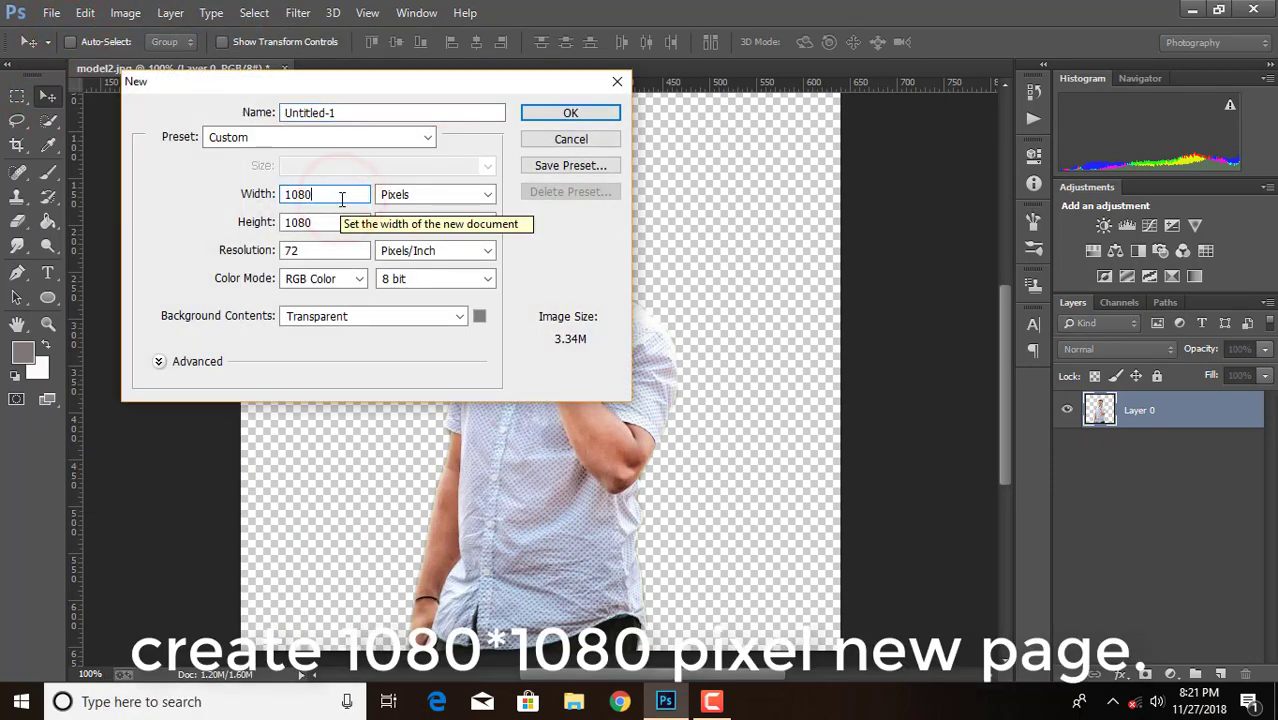
key("BackSpace")
key("BackSpace")
key("BackSpace")
key("BackSpace")
type("1")
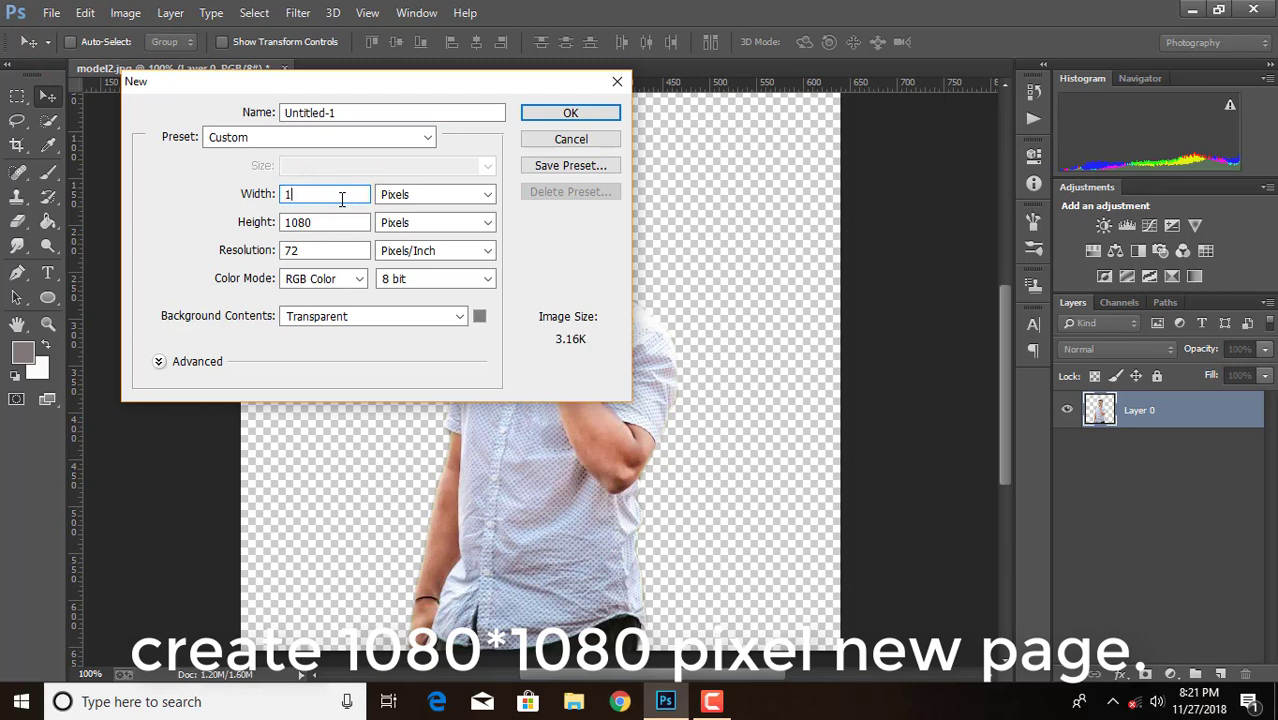
type("080")
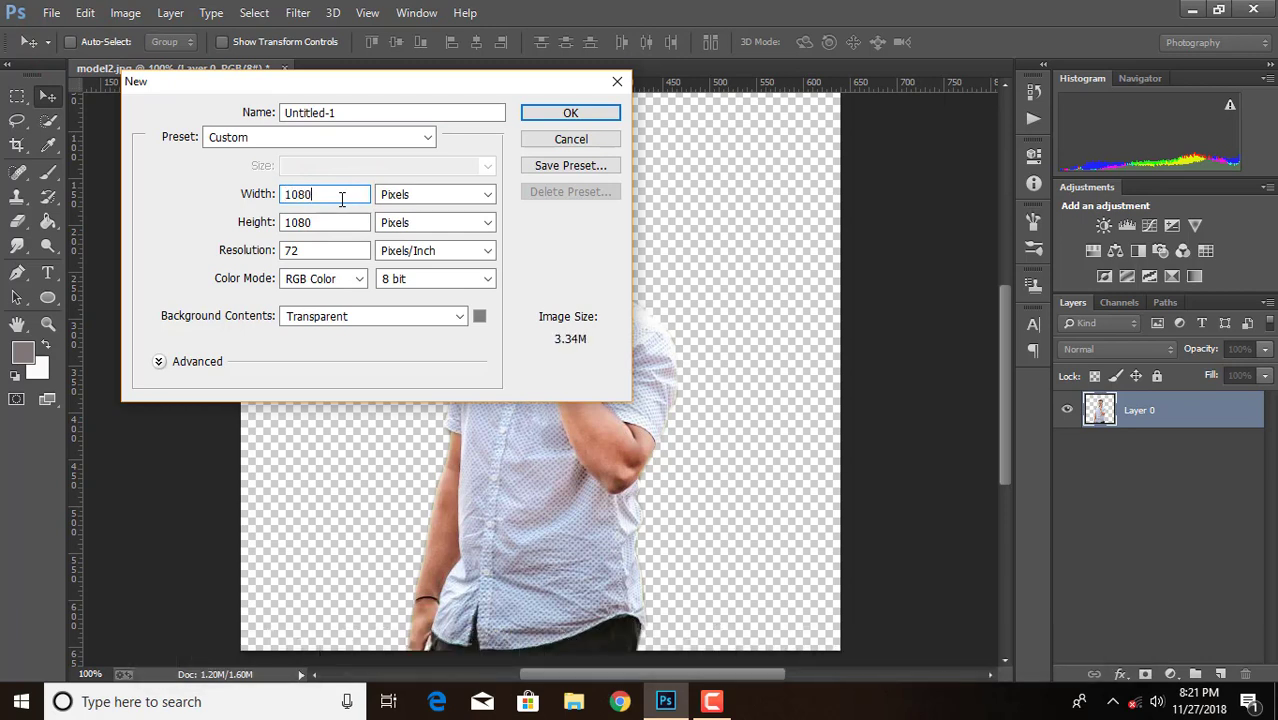
Create the 1080 × 1080 pixel document with transparent background contents and dock its window beside model2.jpg
left_click(329, 217)
left_click(422, 316)
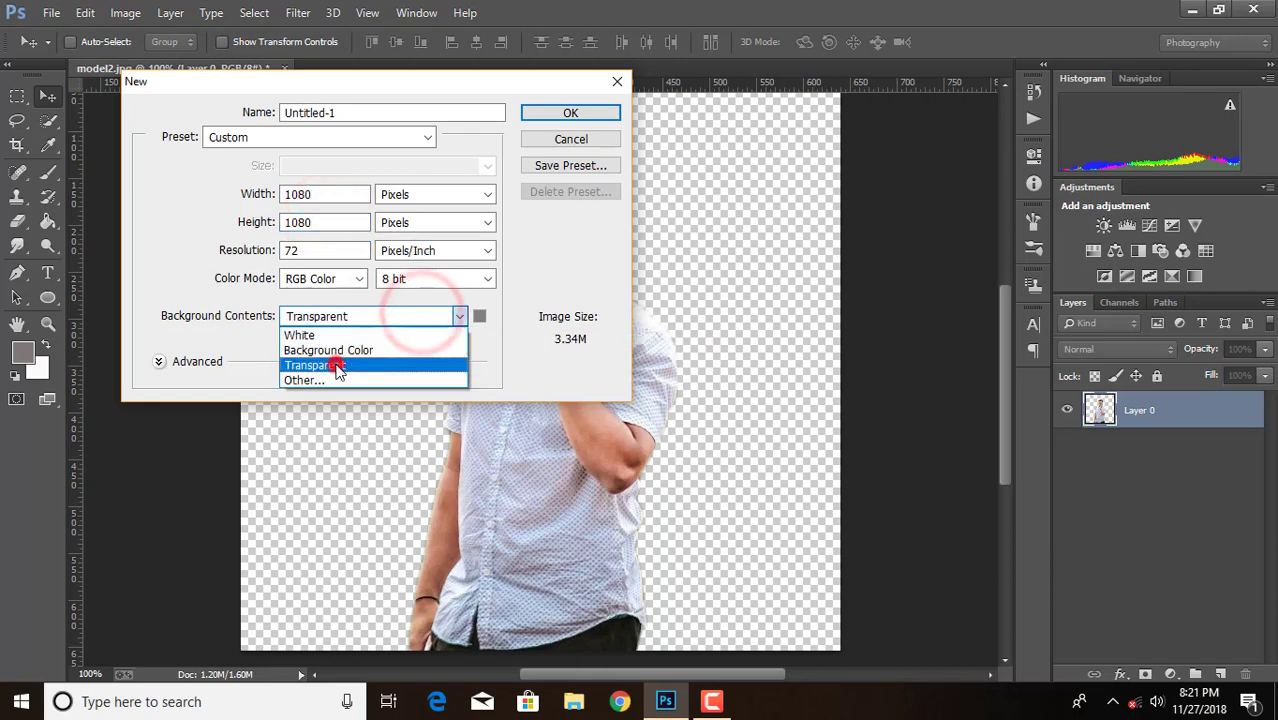
left_click(335, 363)
left_click(565, 113)
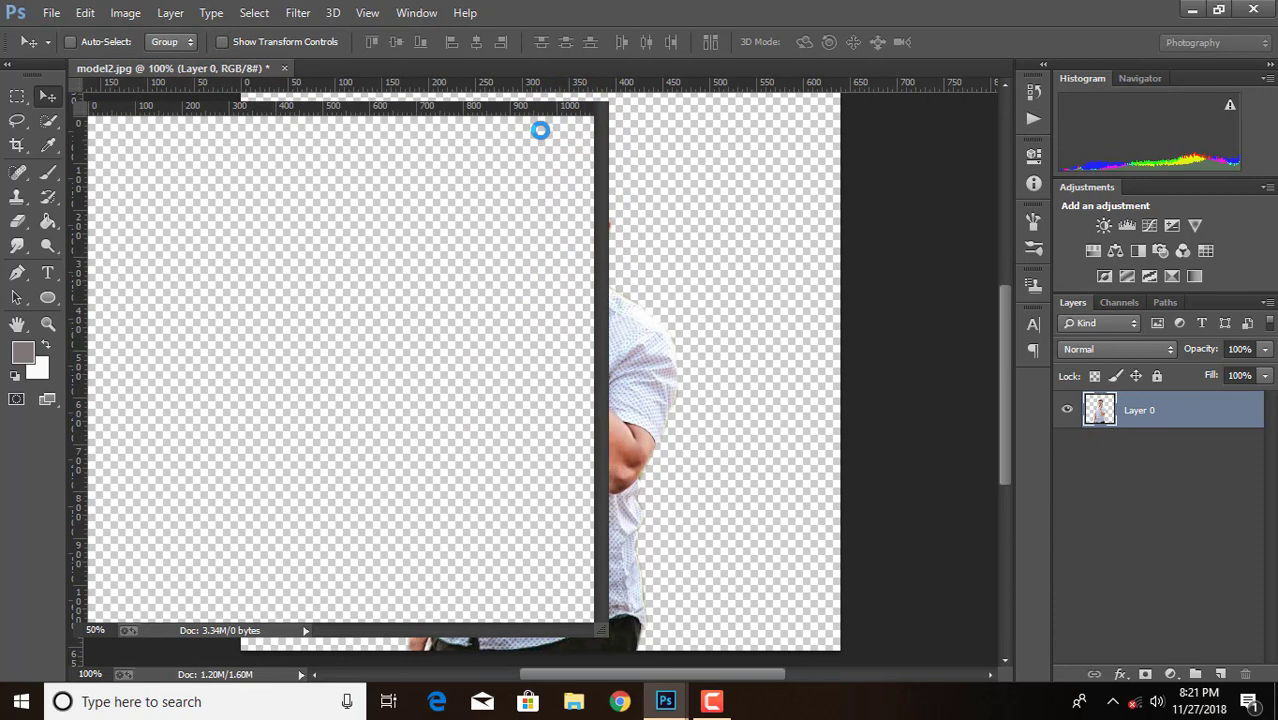
left_click_drag(420, 88, 451, 71)
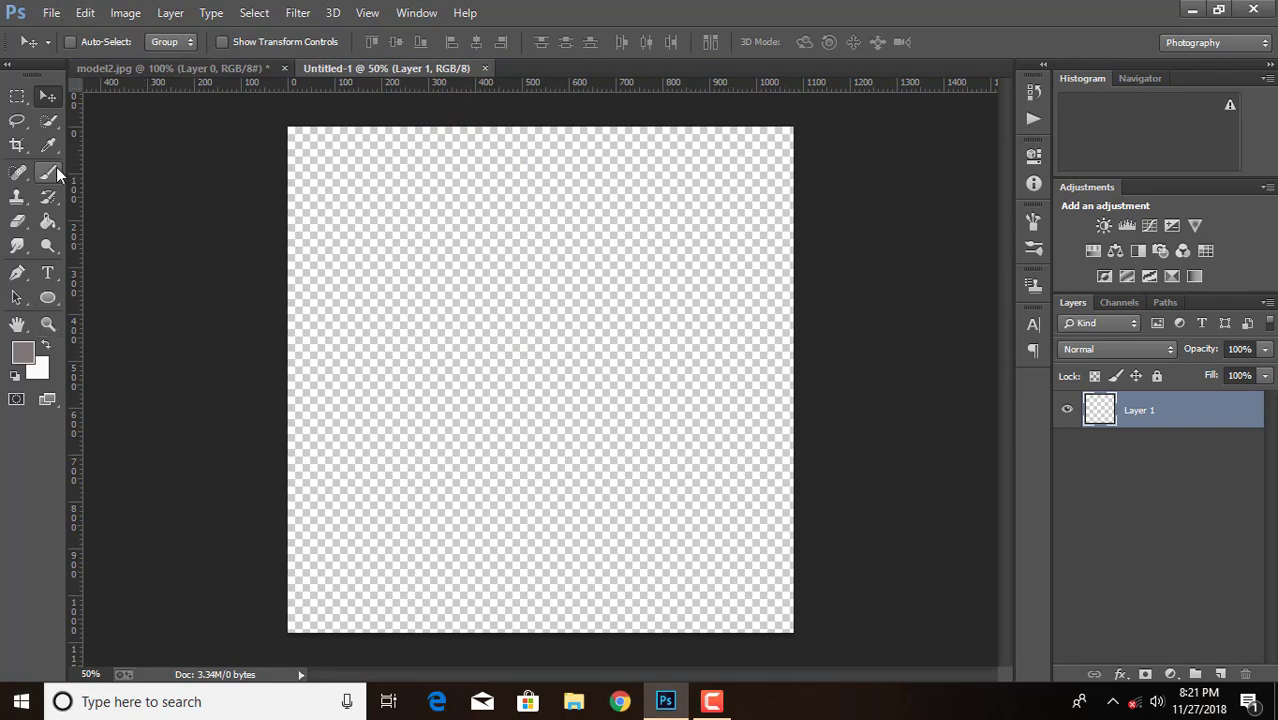
Draw an ellipse of about 1084 × 1082 px filling the canvas, using the foreground color 807676
left_click(21, 349)
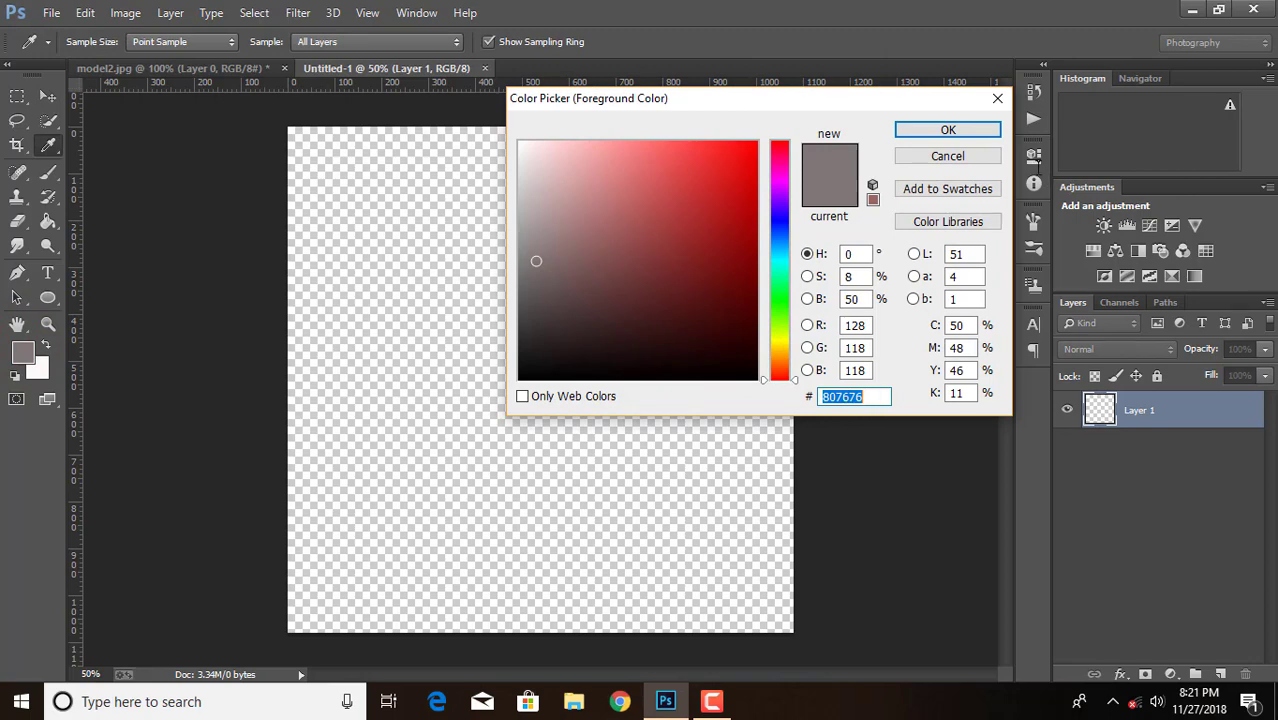
left_click(955, 131)
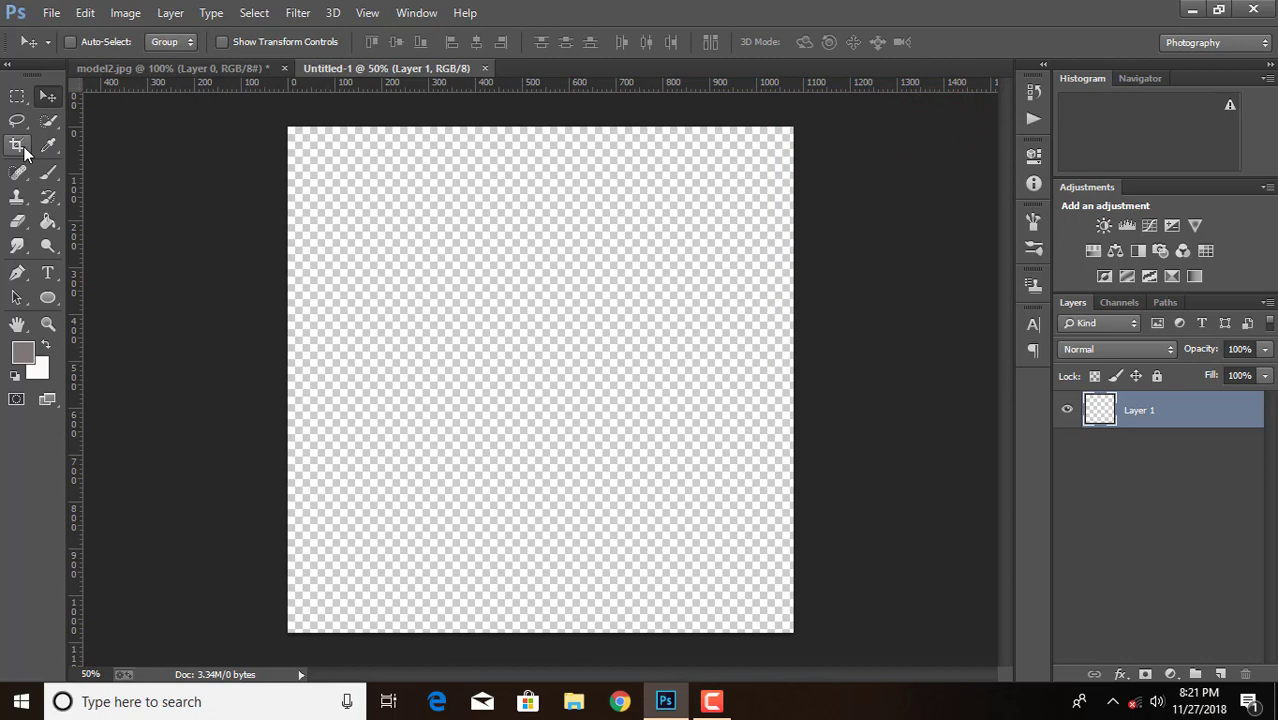
left_click(46, 297)
right_click(46, 302)
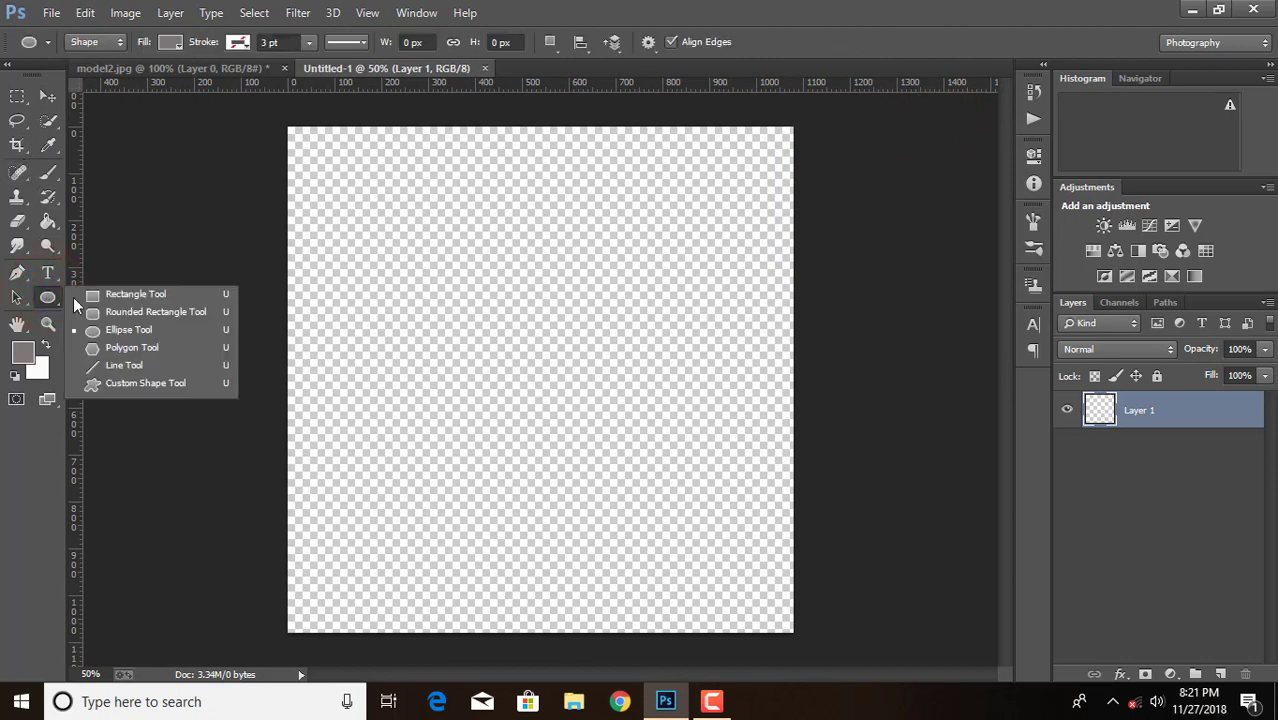
left_click(137, 330)
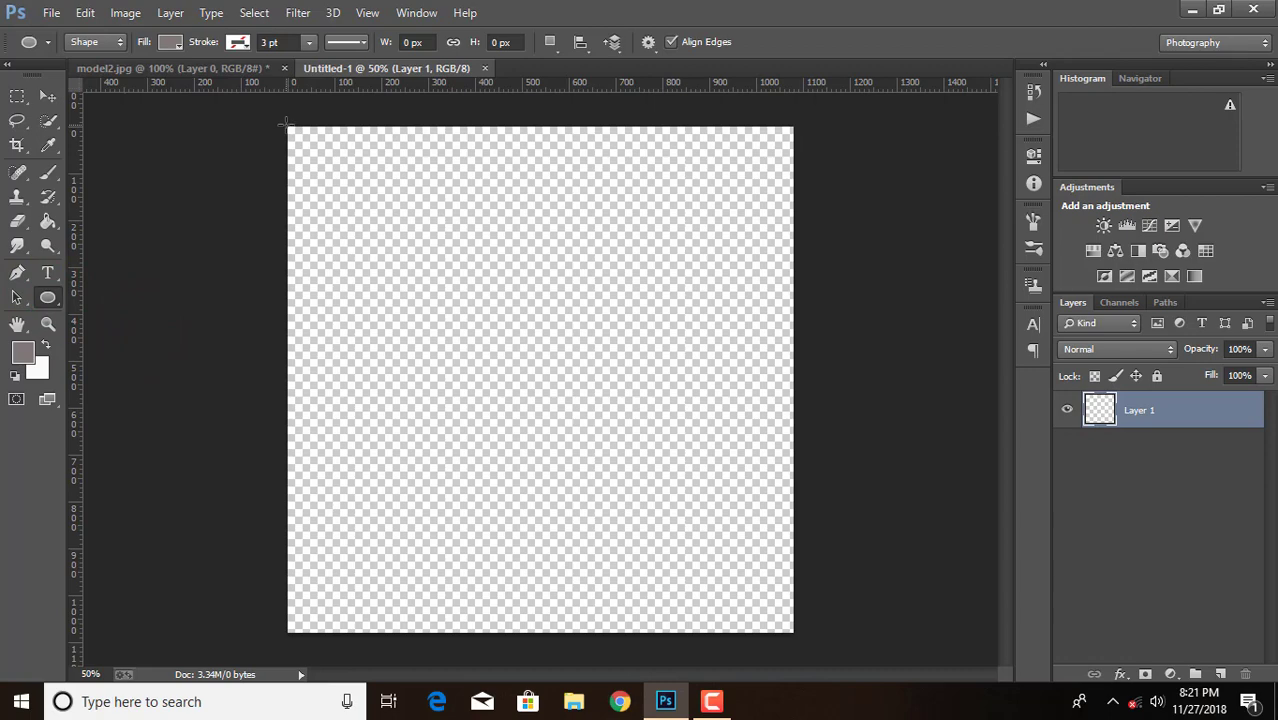
left_click_drag(285, 124, 792, 631)
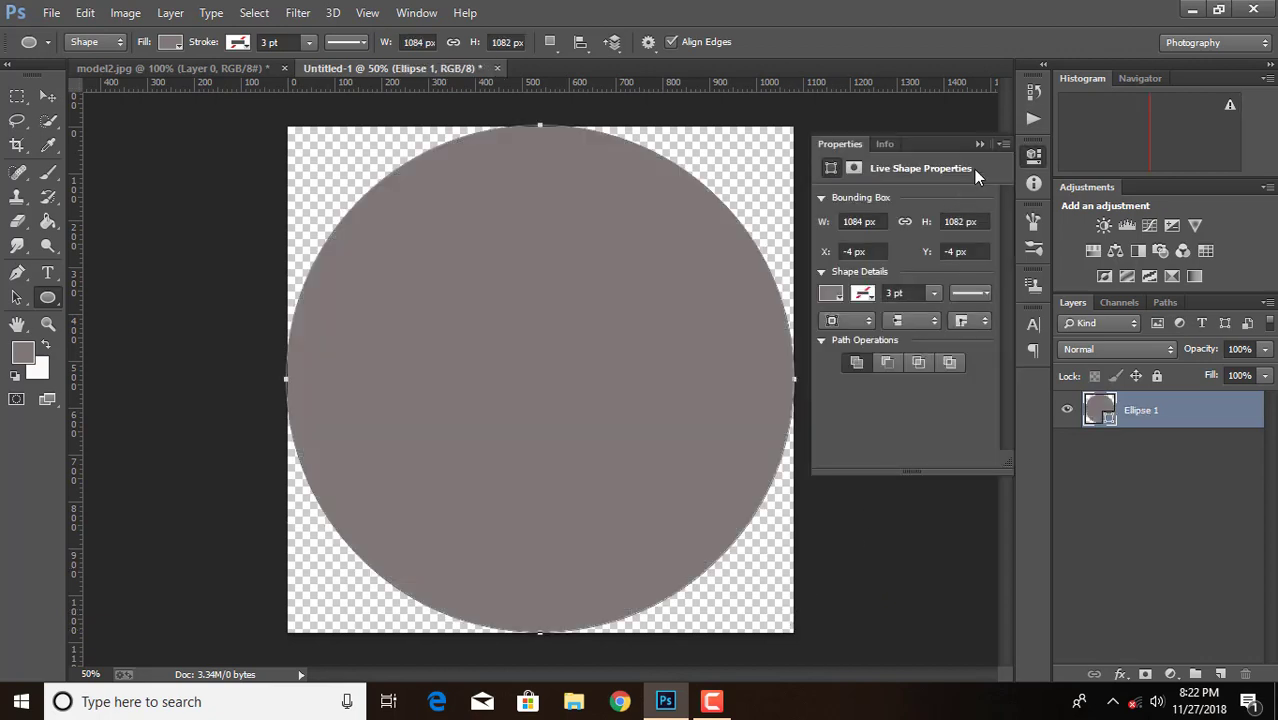
left_click(978, 144)
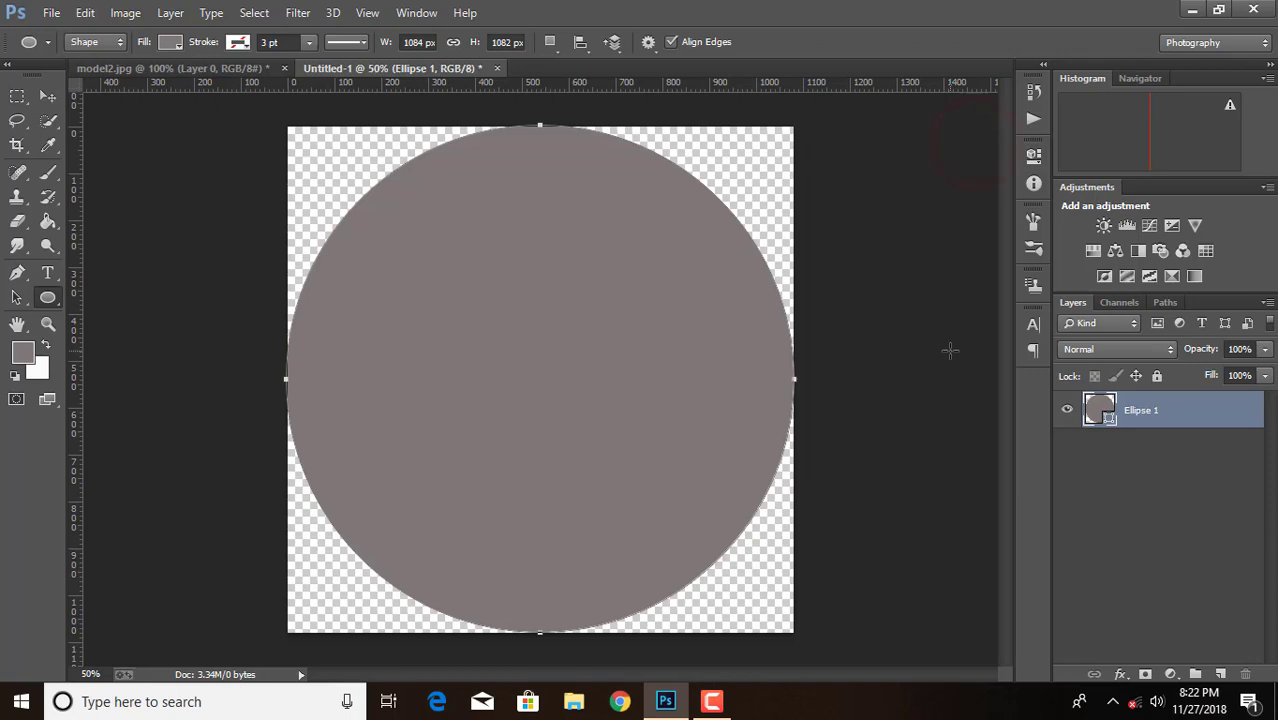
Shift Ellipse 1 down by 2 px to Y 539 px and rasterize its layer
key("ctrl+t")
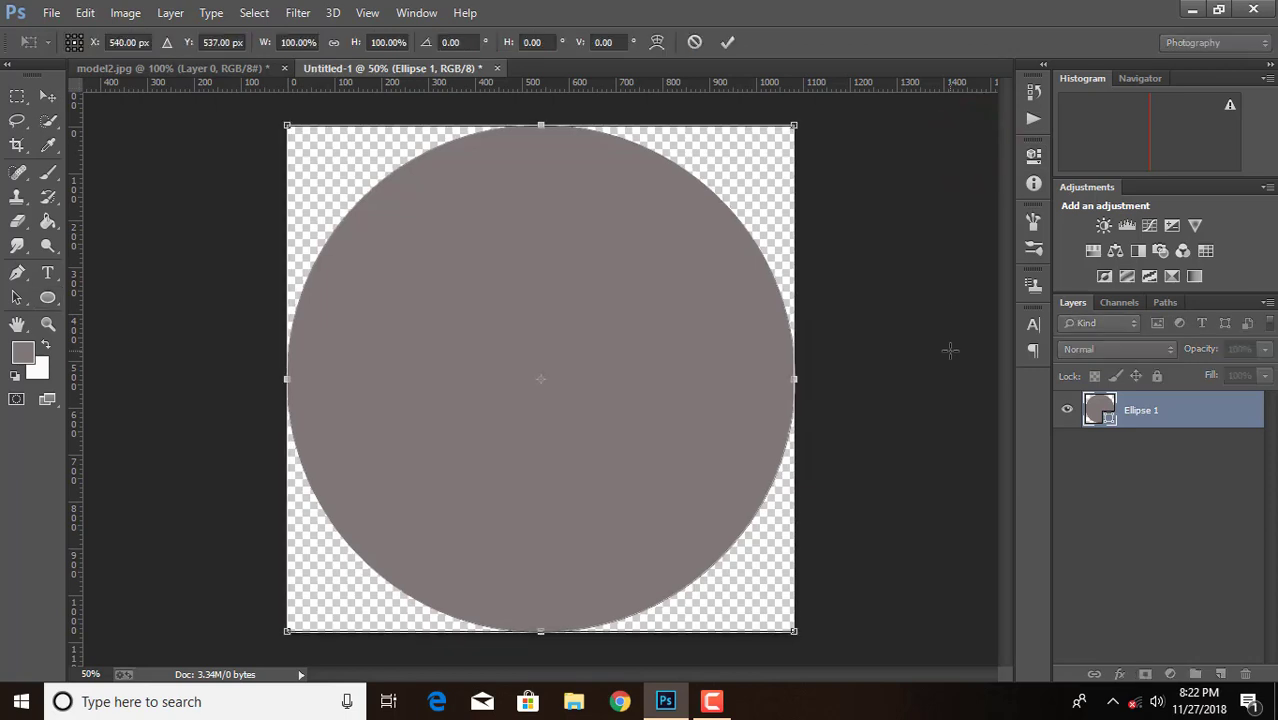
key("Down")
key("Down")
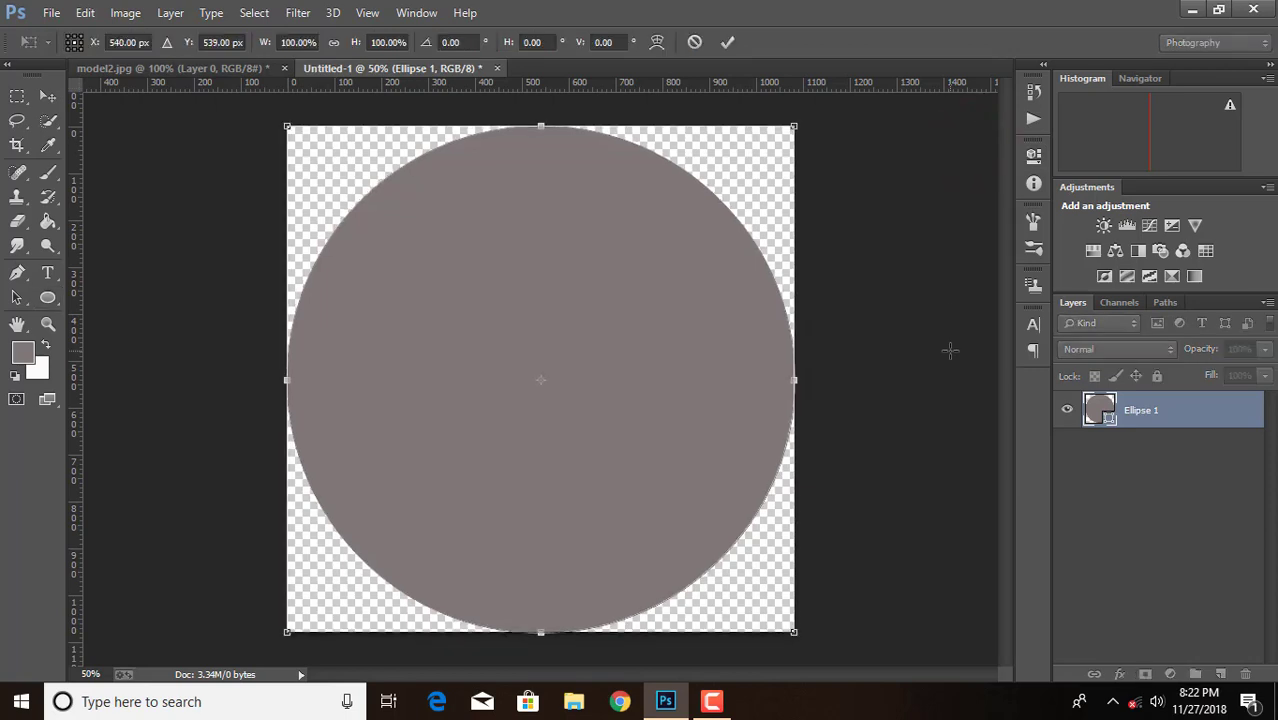
left_click(728, 42)
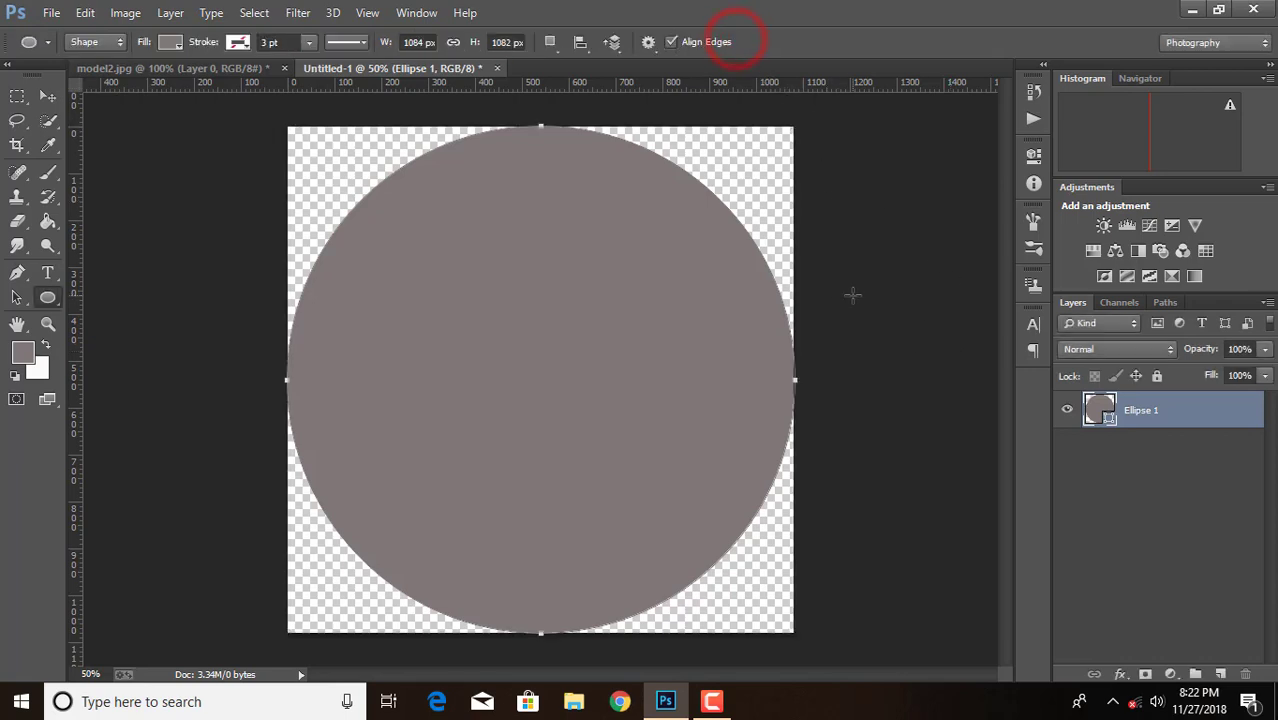
right_click(1182, 411)
left_click(822, 253)
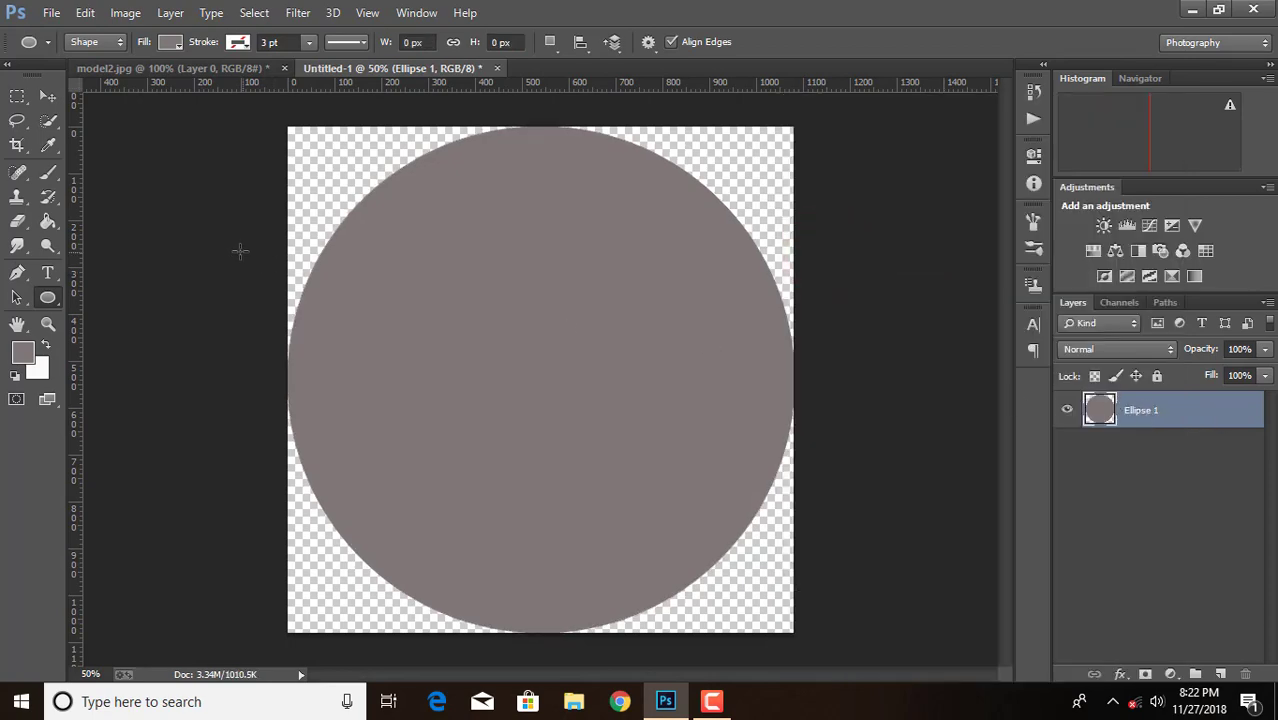
Draw a second ellipse of about 550 × 566 px over the lower right of the large circle and fill it with black
left_click(22, 352)
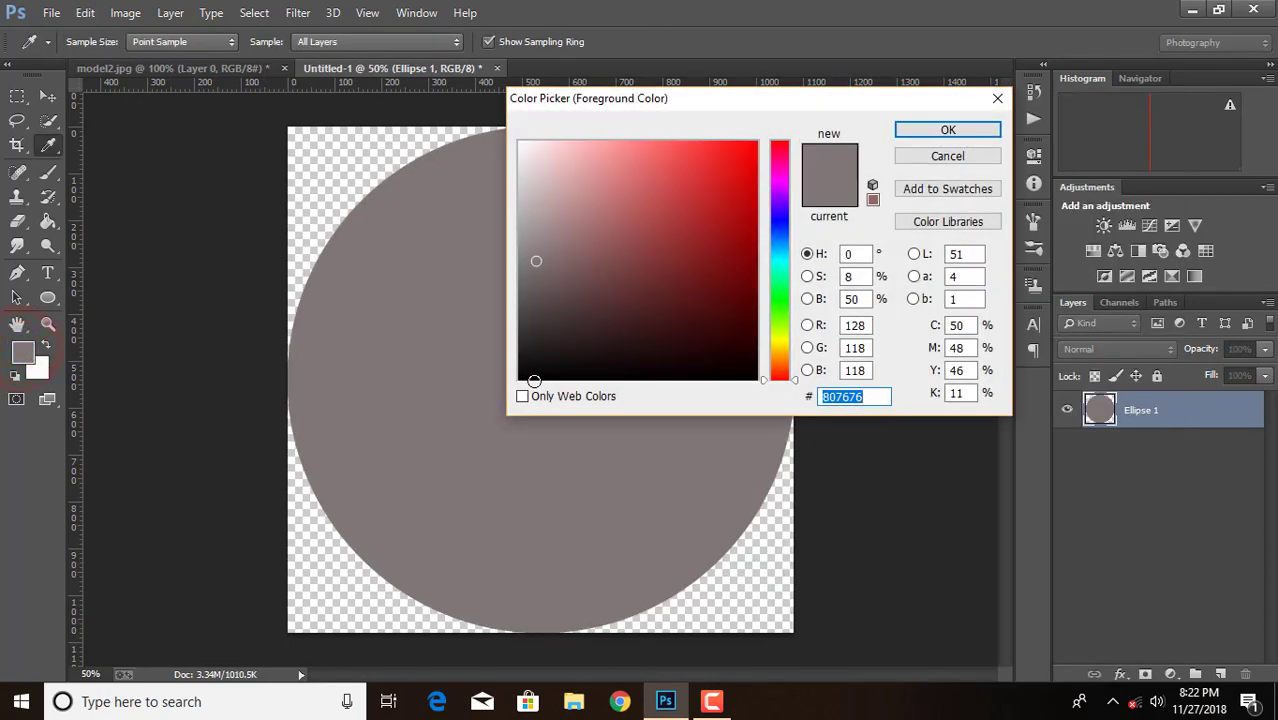
left_click(941, 159)
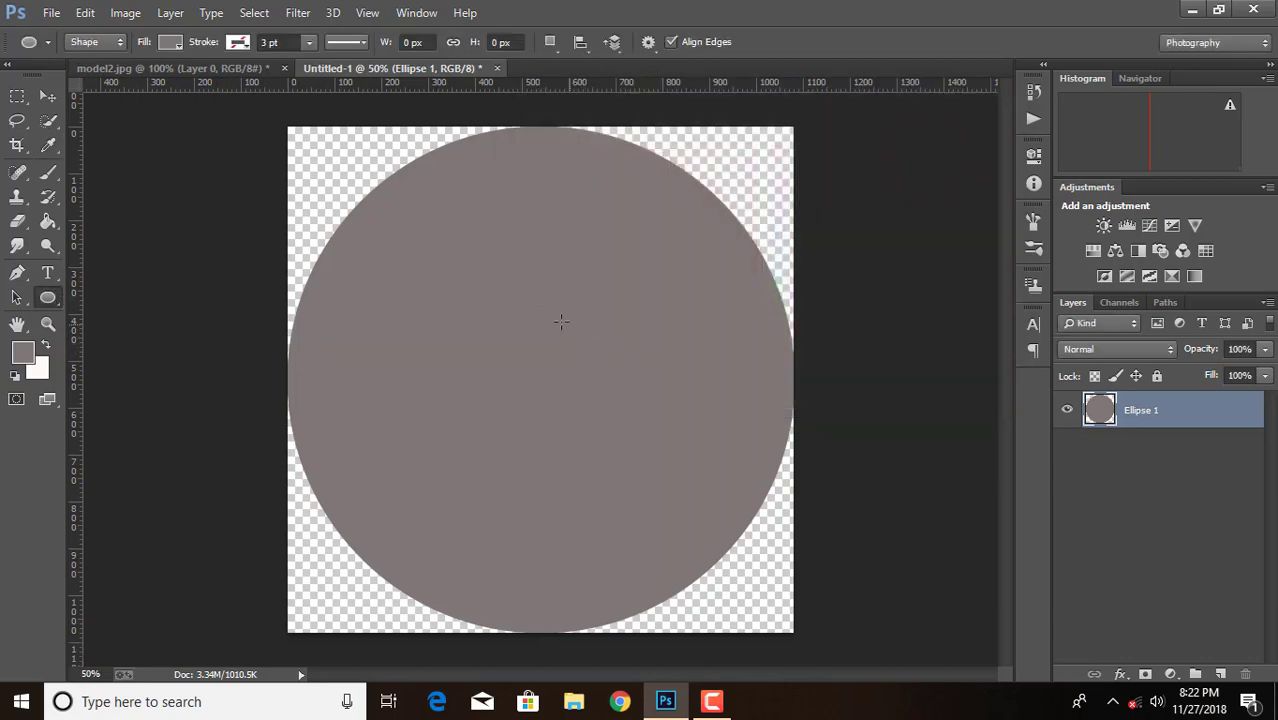
left_click_drag(527, 290, 783, 554)
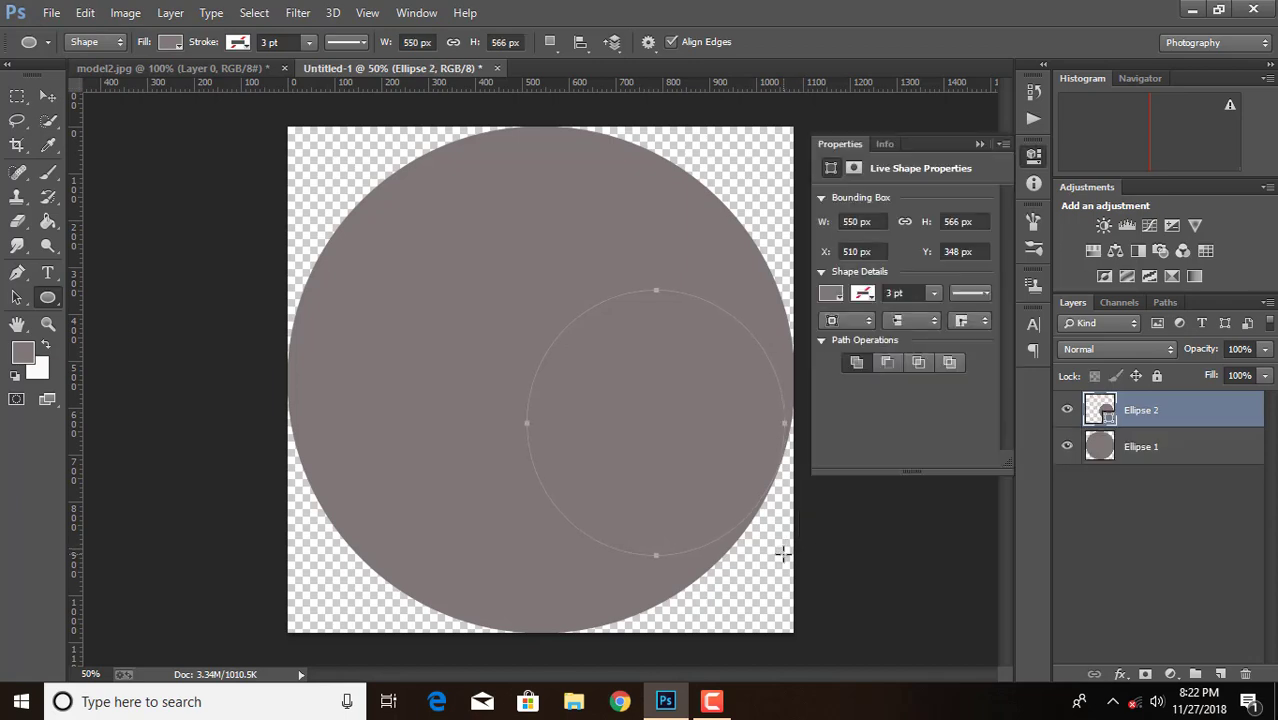
left_click(831, 296)
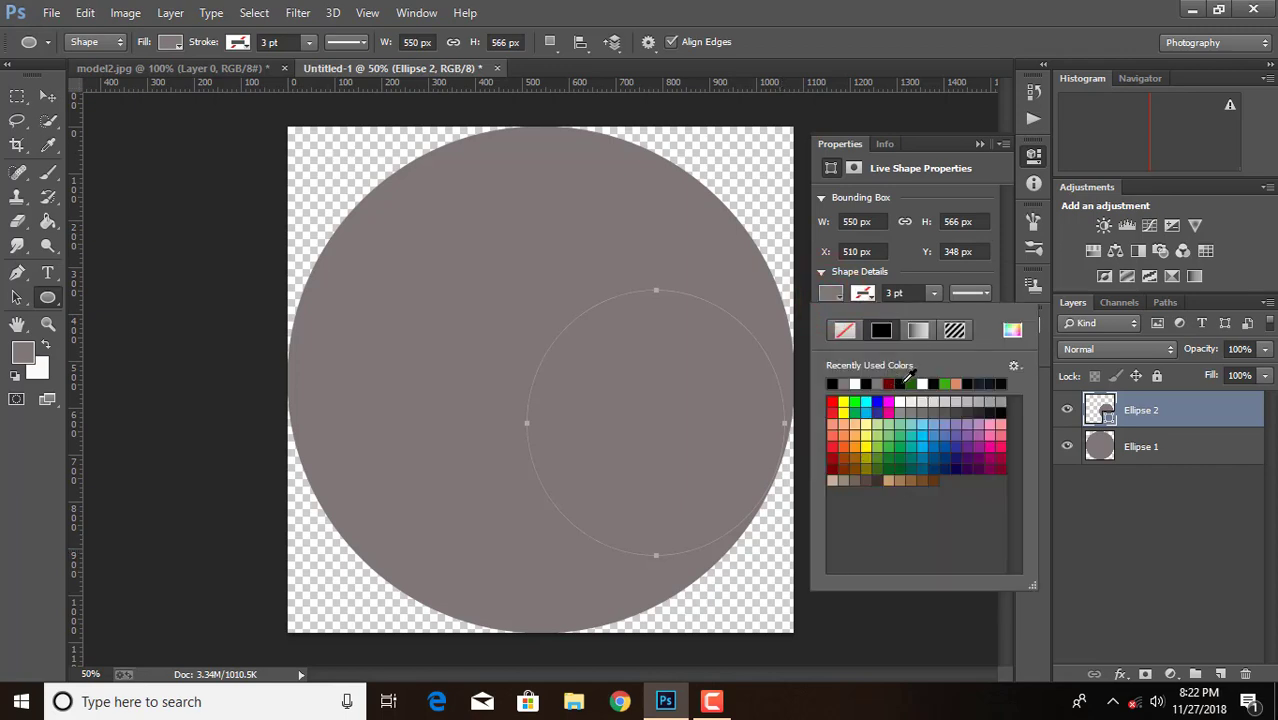
left_click(933, 384)
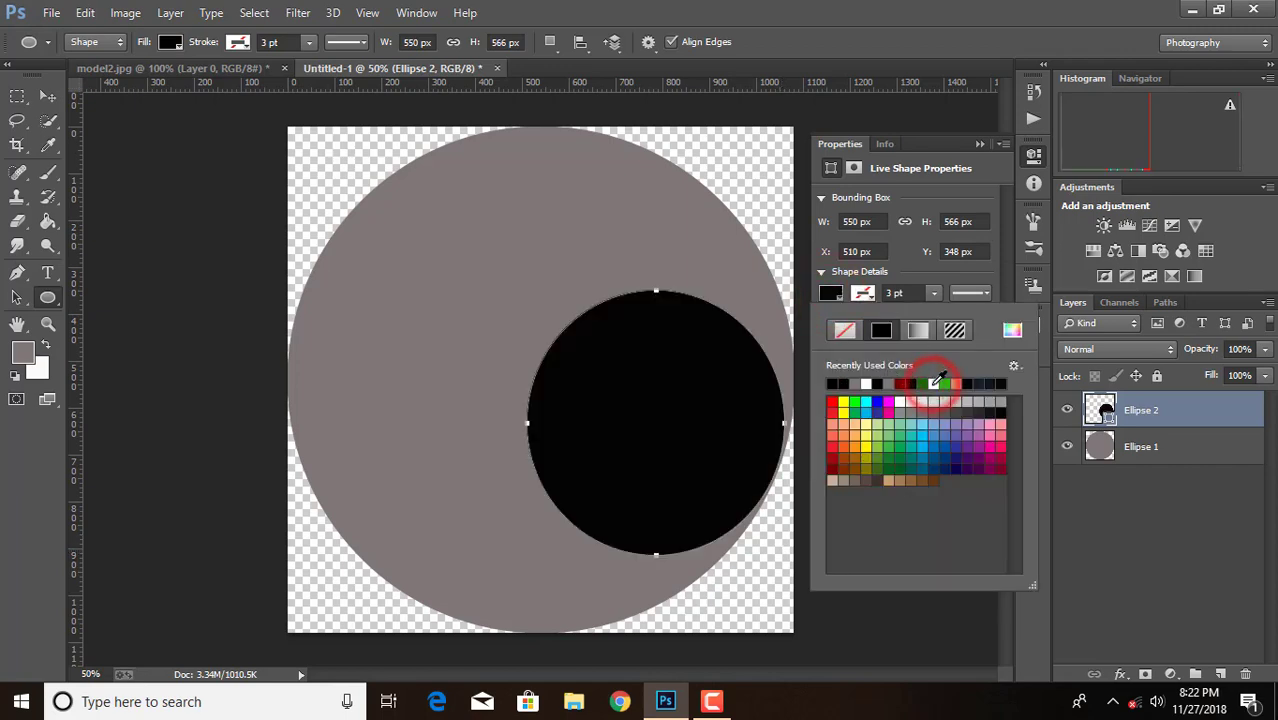
left_click(980, 145)
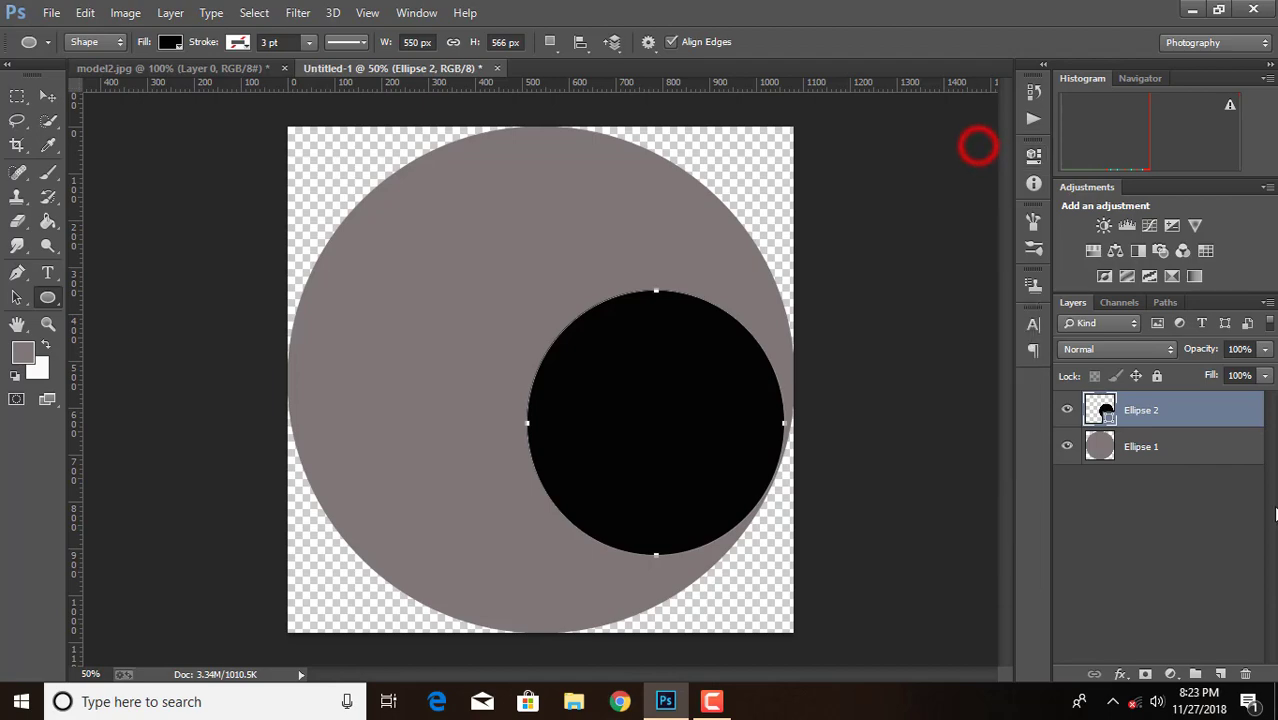
Rasterize the Ellipse 2 layer and enlarge the black circle proportionally to about 146%
right_click(1141, 420)
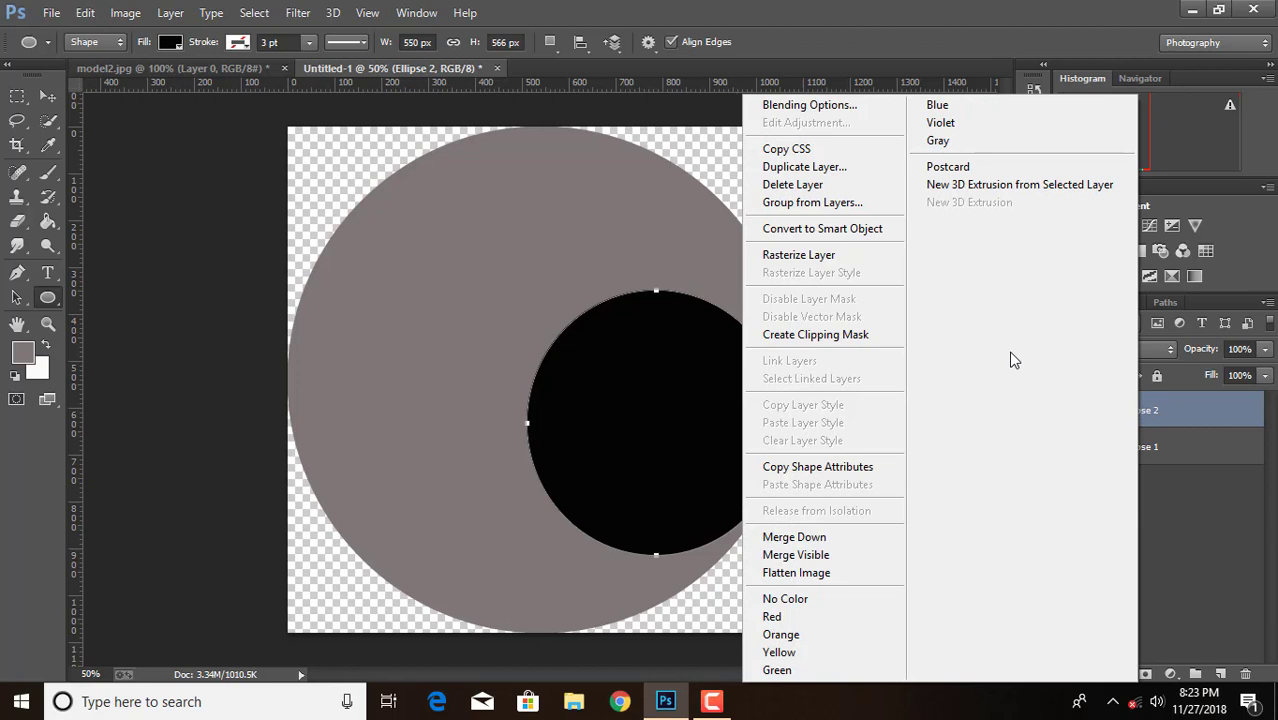
left_click(817, 254)
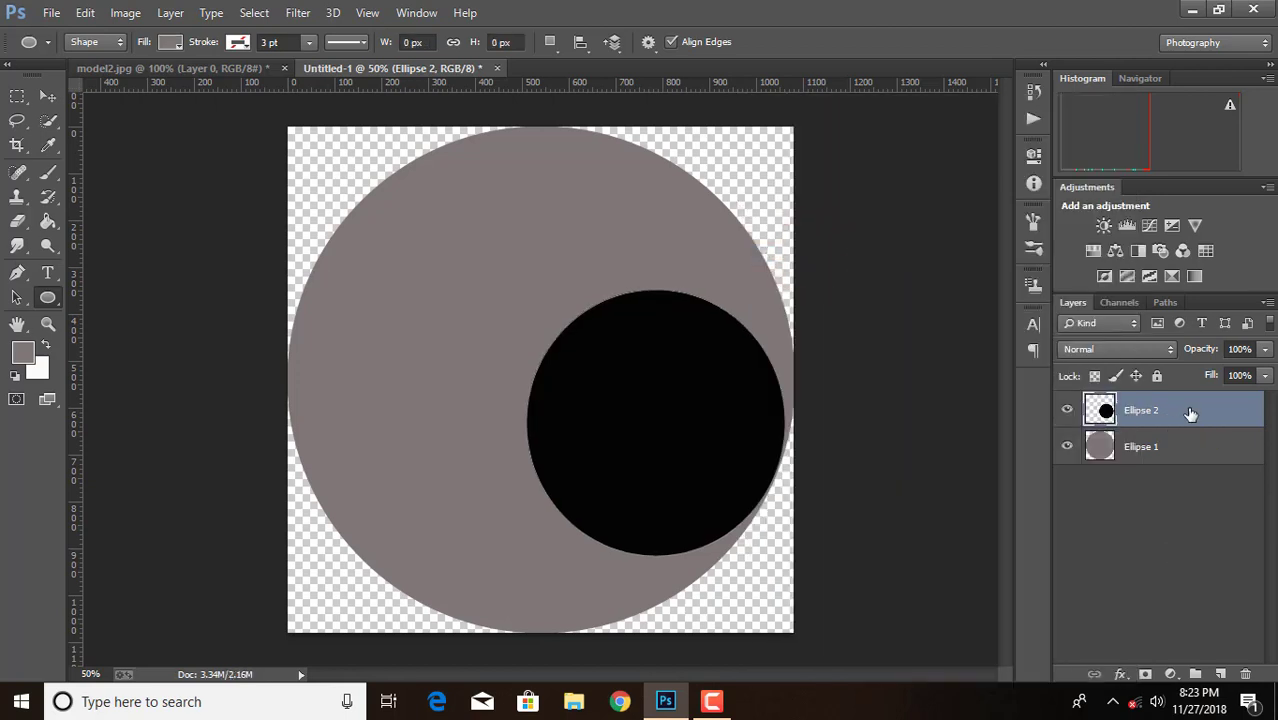
key("ctrl+t")
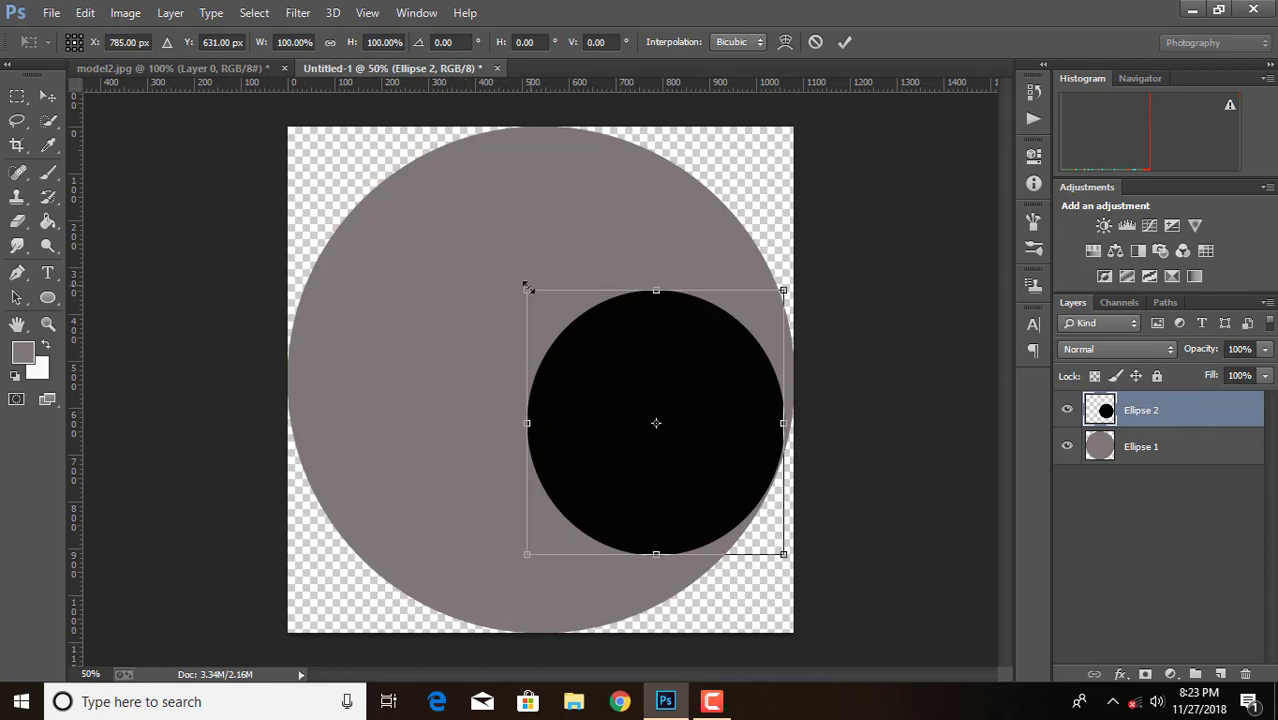
left_click_drag(526, 285, 438, 199)
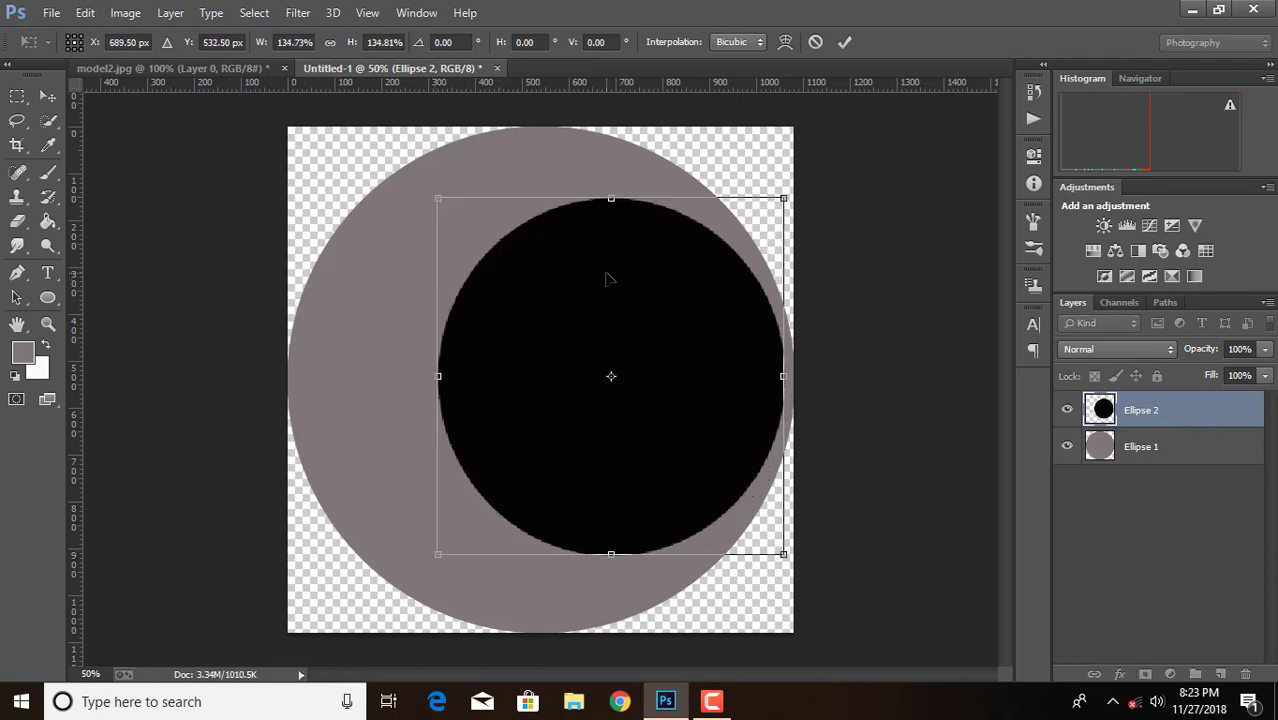
left_click_drag(606, 279, 606, 318)
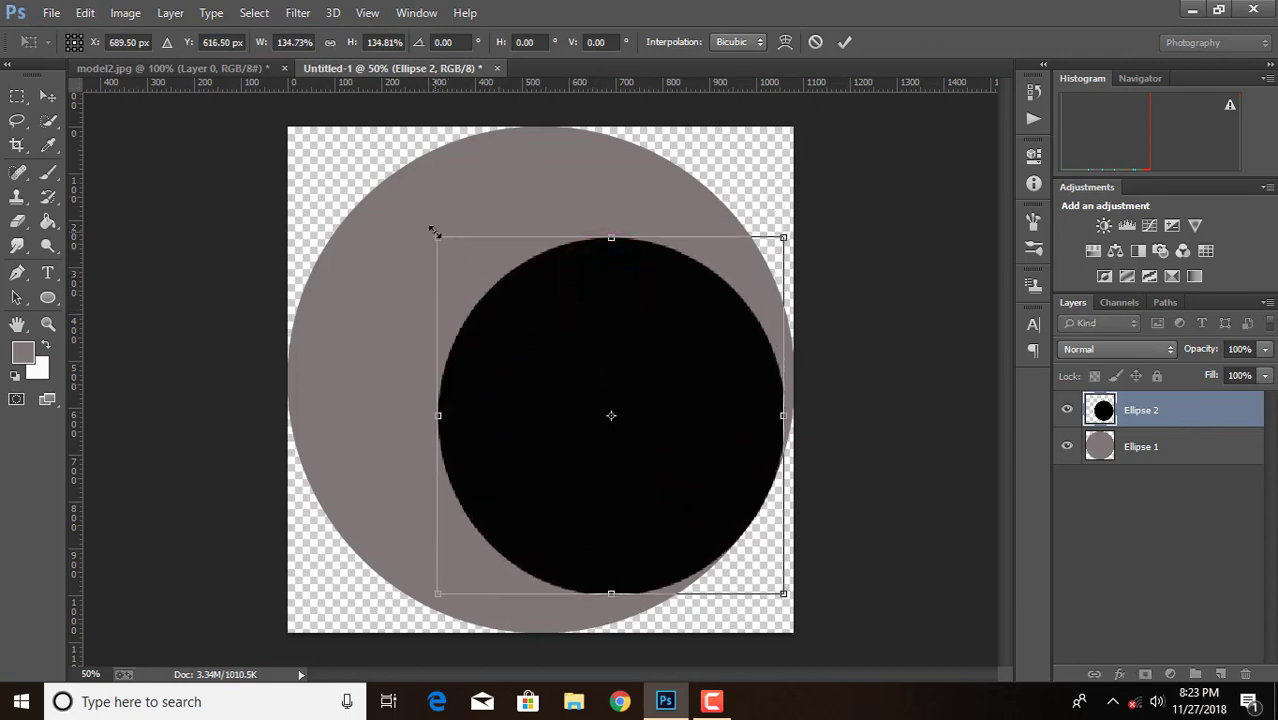
left_click_drag(433, 232, 386, 185)
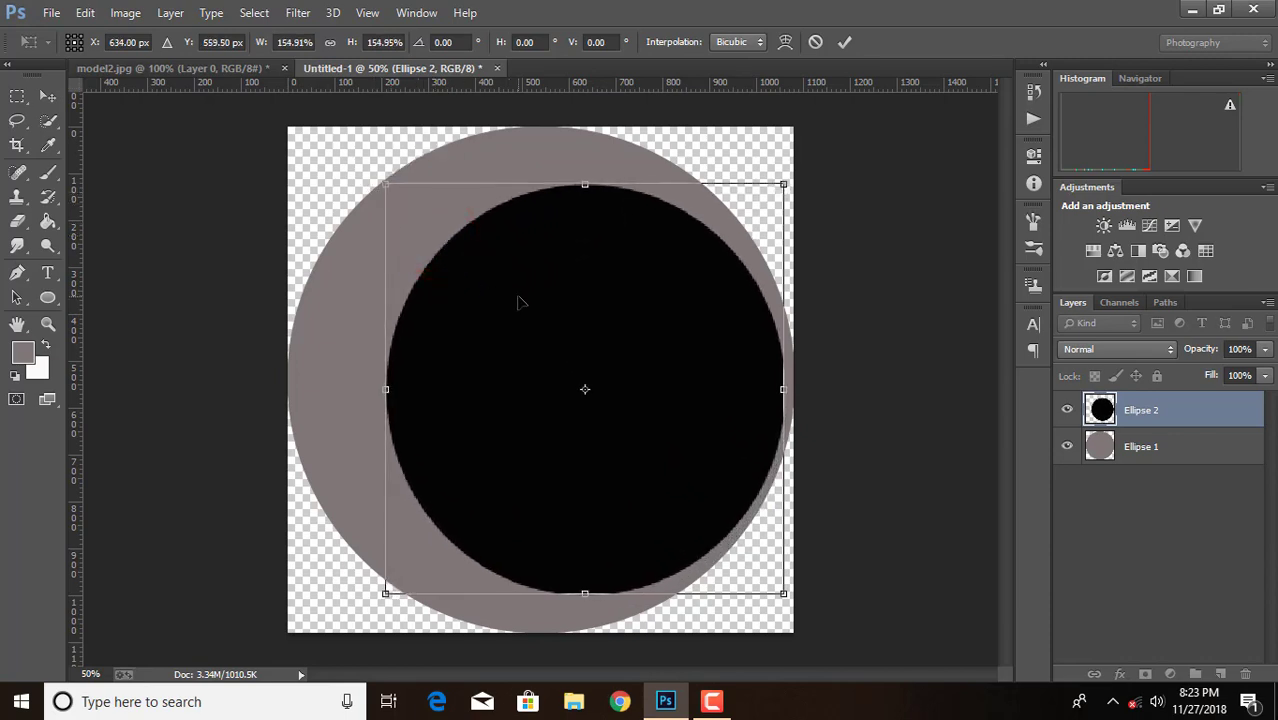
mouse_move(519, 302)
left_mouse_down()
mouse_move(508, 288)
mouse_move(512, 309)
left_mouse_up()
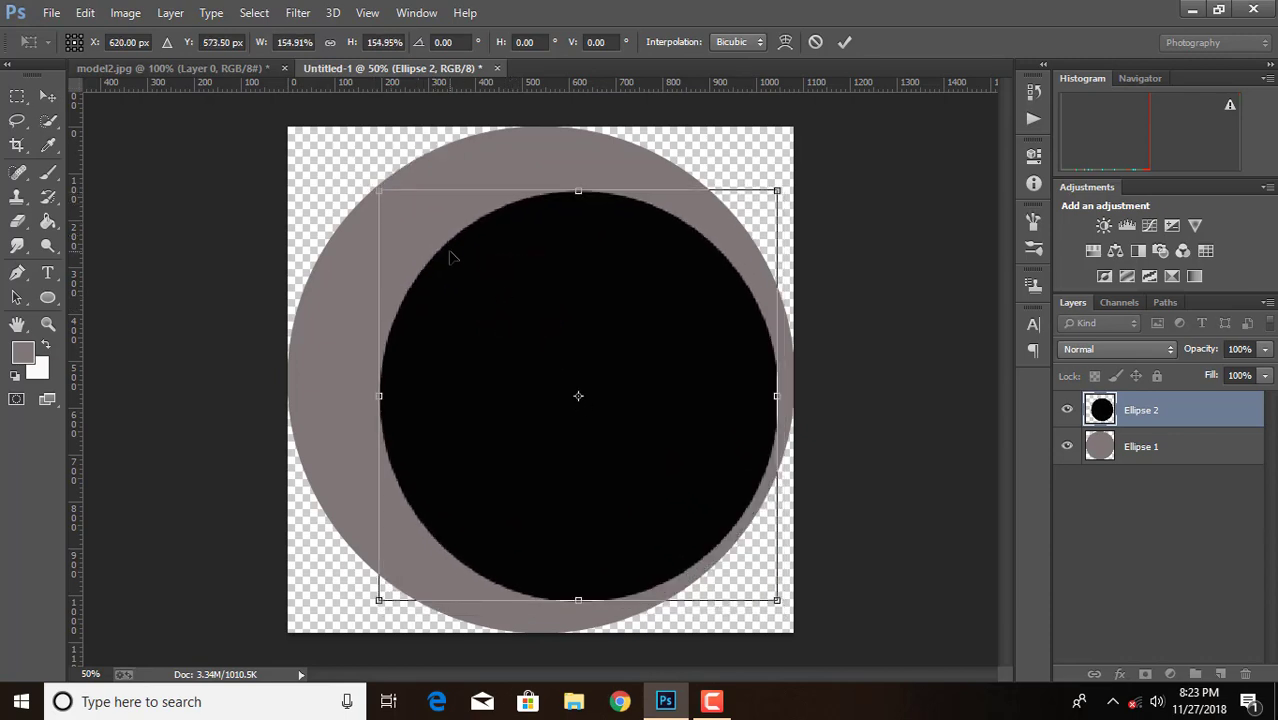
left_click_drag(379, 187, 402, 214)
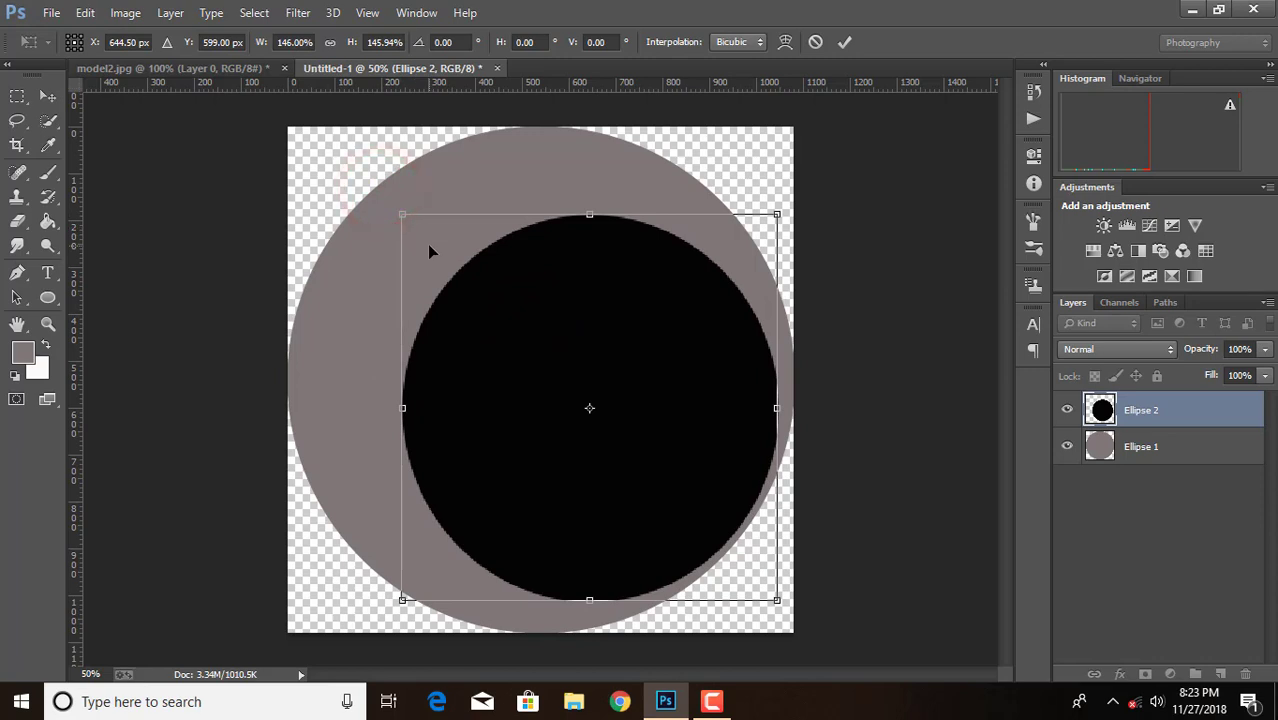
Nudge the enlarged black circle right and down to about X 652.5, Y 607 px and apply the transform
key("Right")
key("Right")
key("Right")
key("Right")
key("Right")
key("Right")
key("Right")
key("Right")
key("Down")
key("Down")
key("Down")
key("Down")
key("Down")
key("Down")
key("Down")
key("Down")
key("Down")
key("Down")
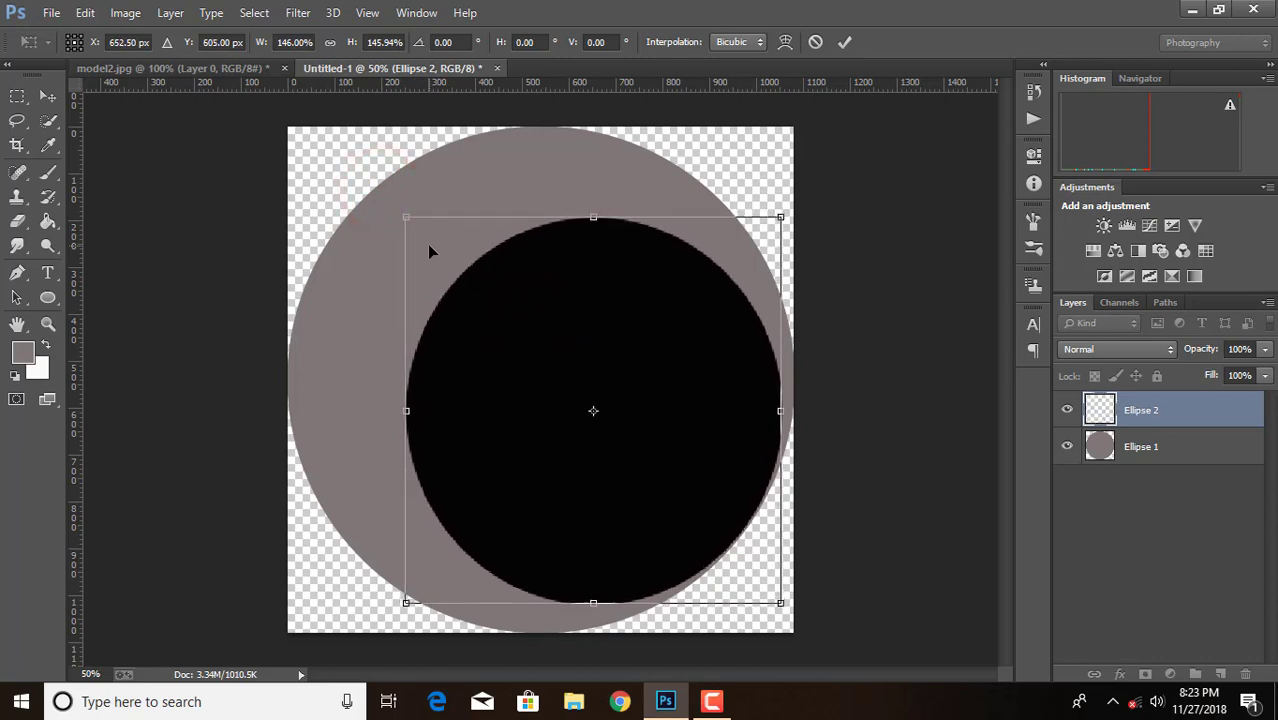
key("Up")
key("Up")
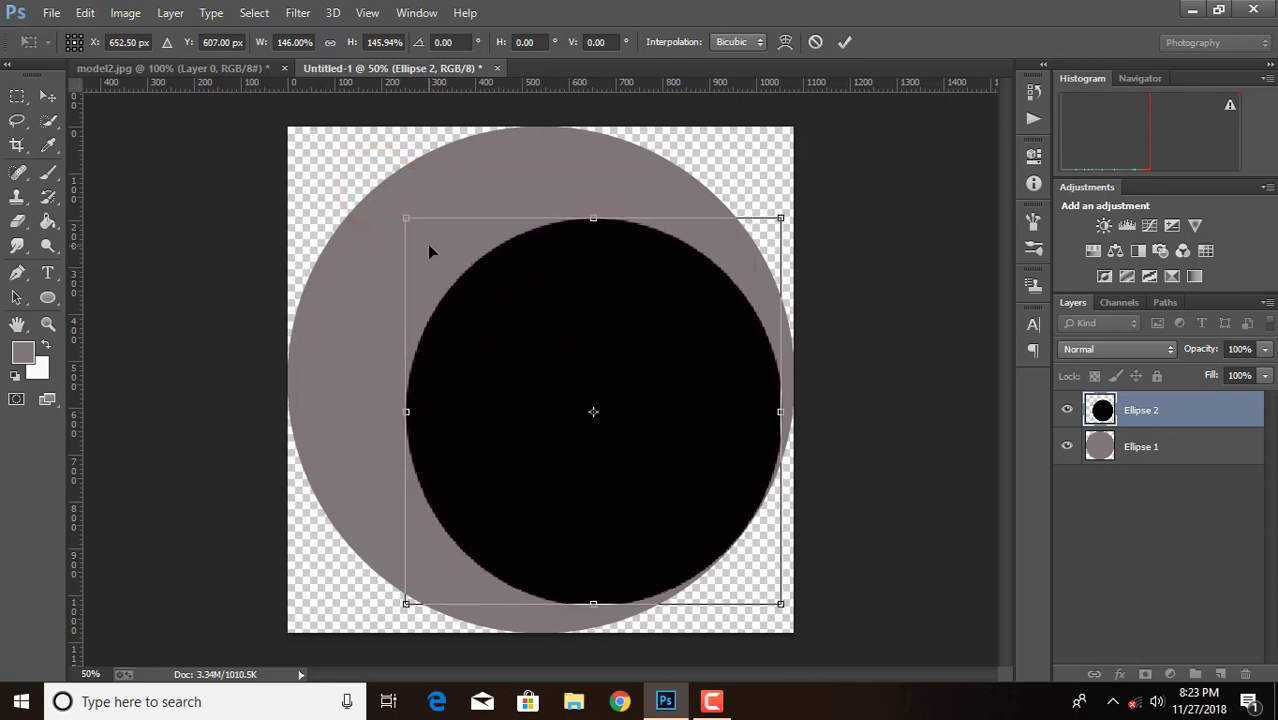
left_click(843, 43)
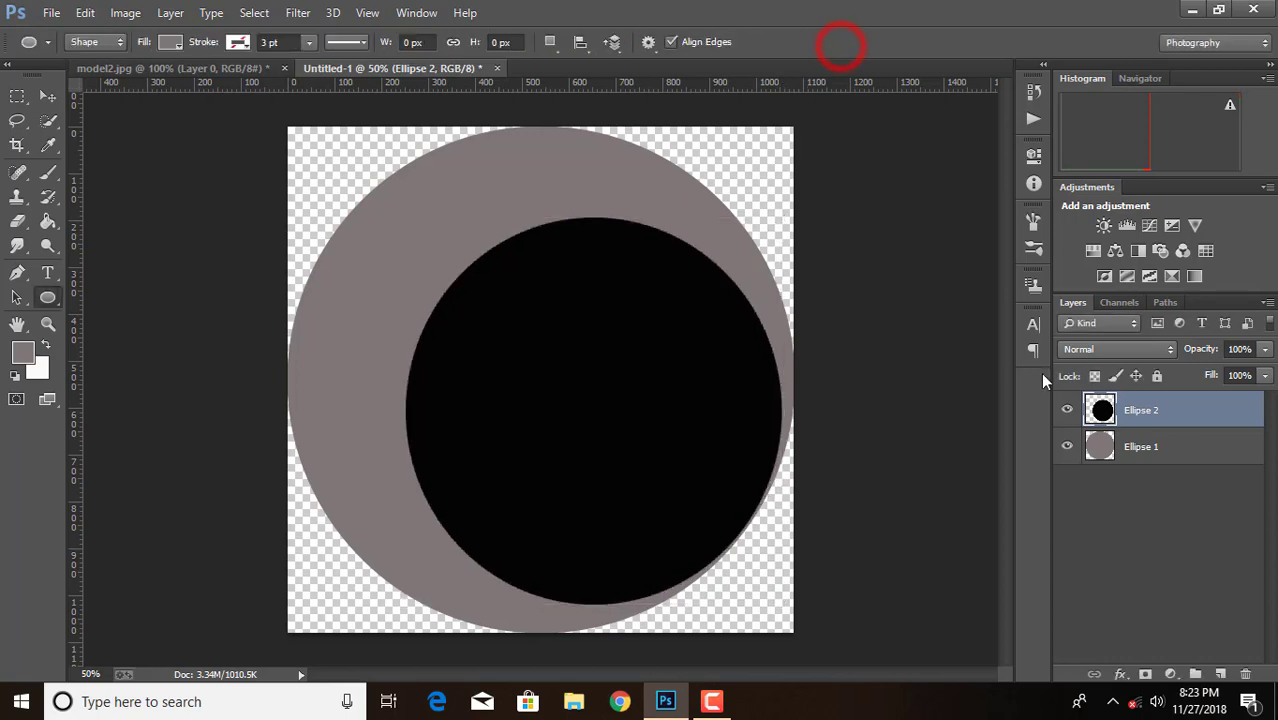
Copy the cutout man from model2.jpg into the Untitled-1 document above both circles
left_click(168, 70)
left_click(47, 96)
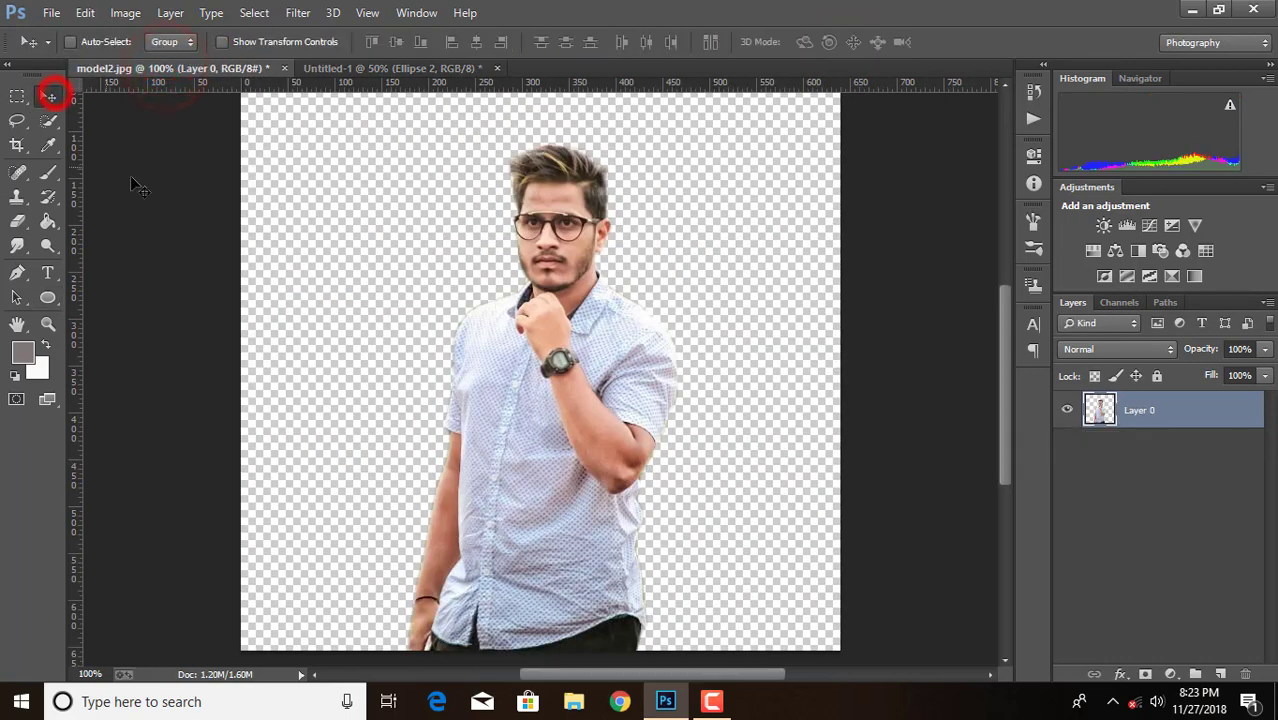
left_click(491, 361)
left_click_drag(498, 362, 598, 377)
Enlarge the man proportionally and place him centrally over the black circle, with his lower body running past the canvas's bottom edge
key("ctrl+t")
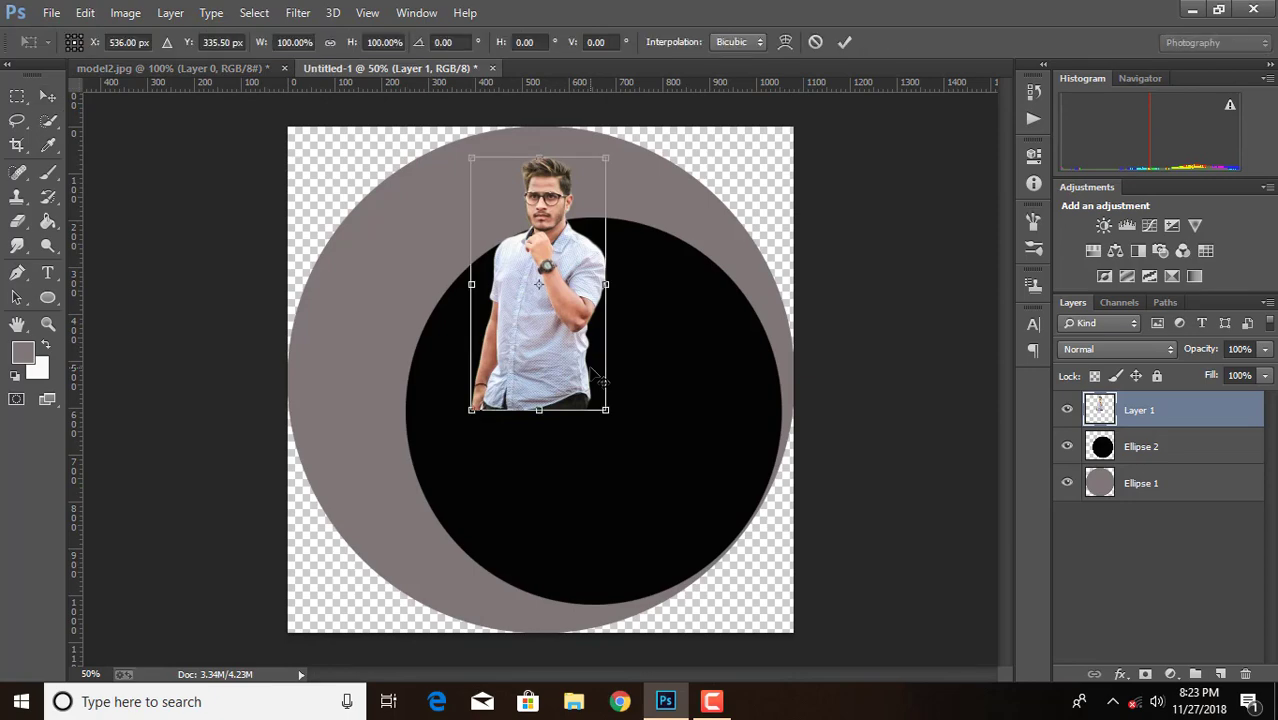
left_click_drag(608, 410, 776, 712)
left_click_drag(702, 413, 632, 455)
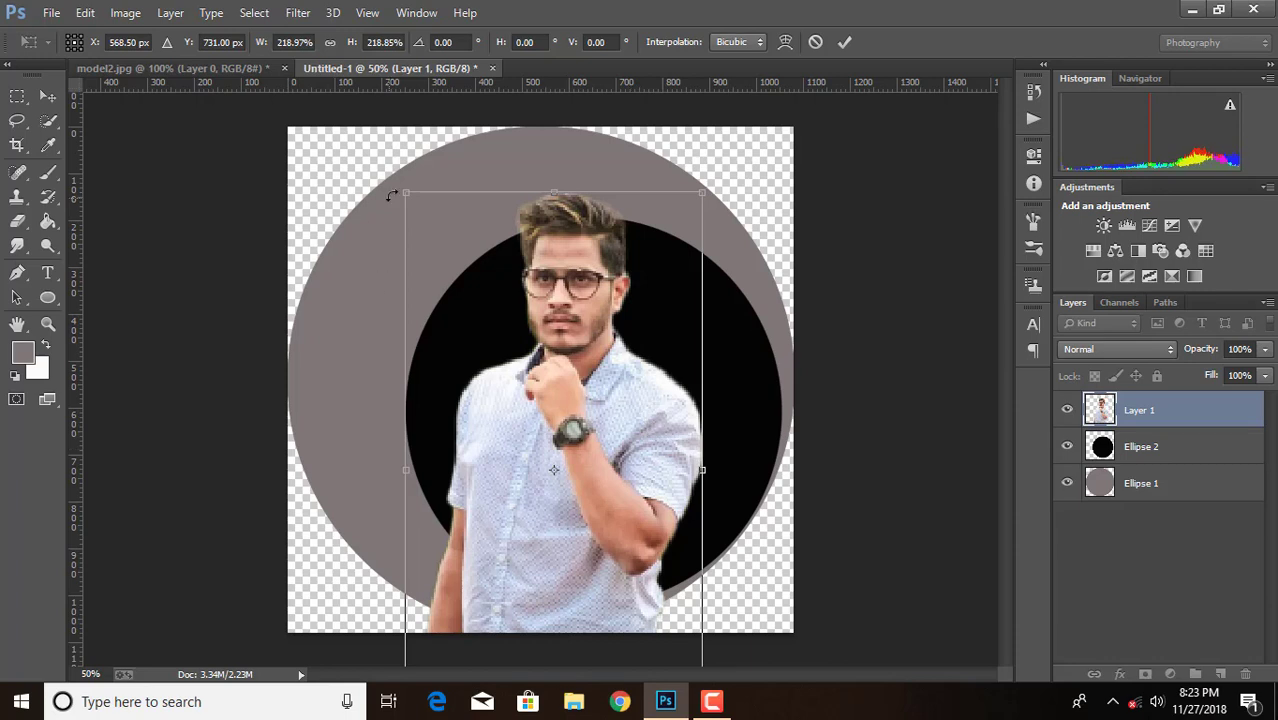
left_click_drag(405, 190, 406, 191)
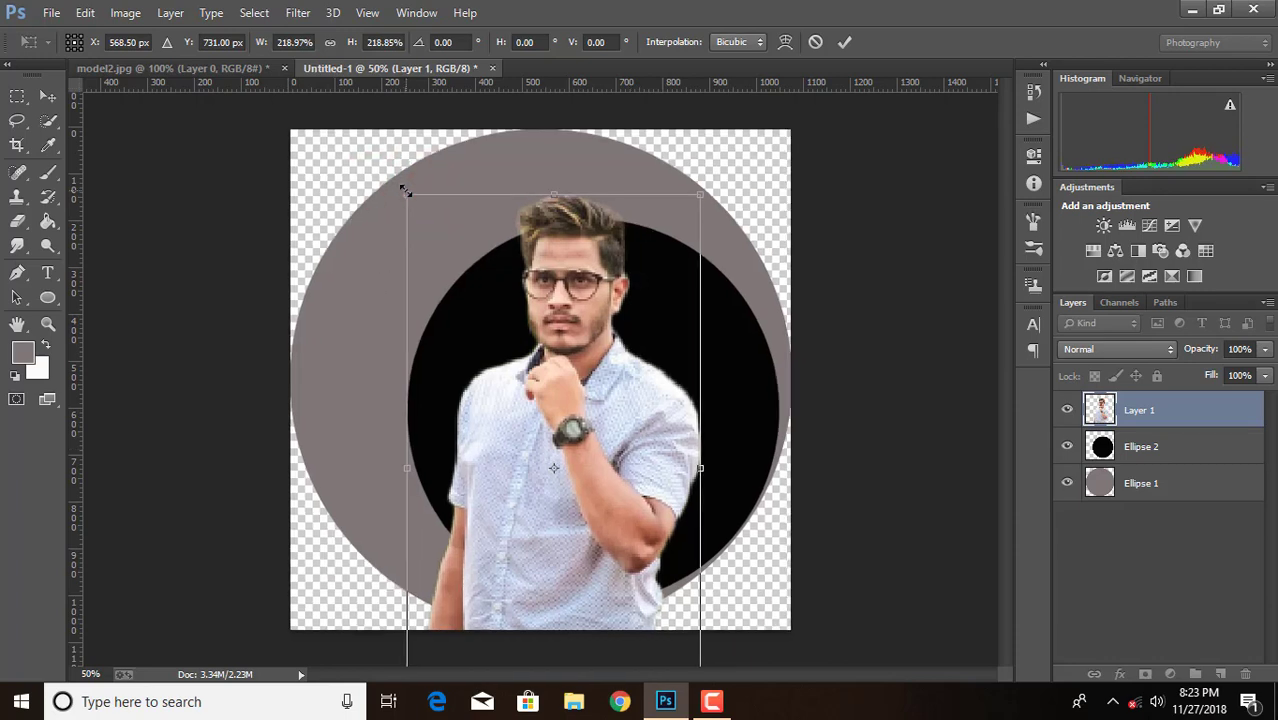
key("ctrl+minus")
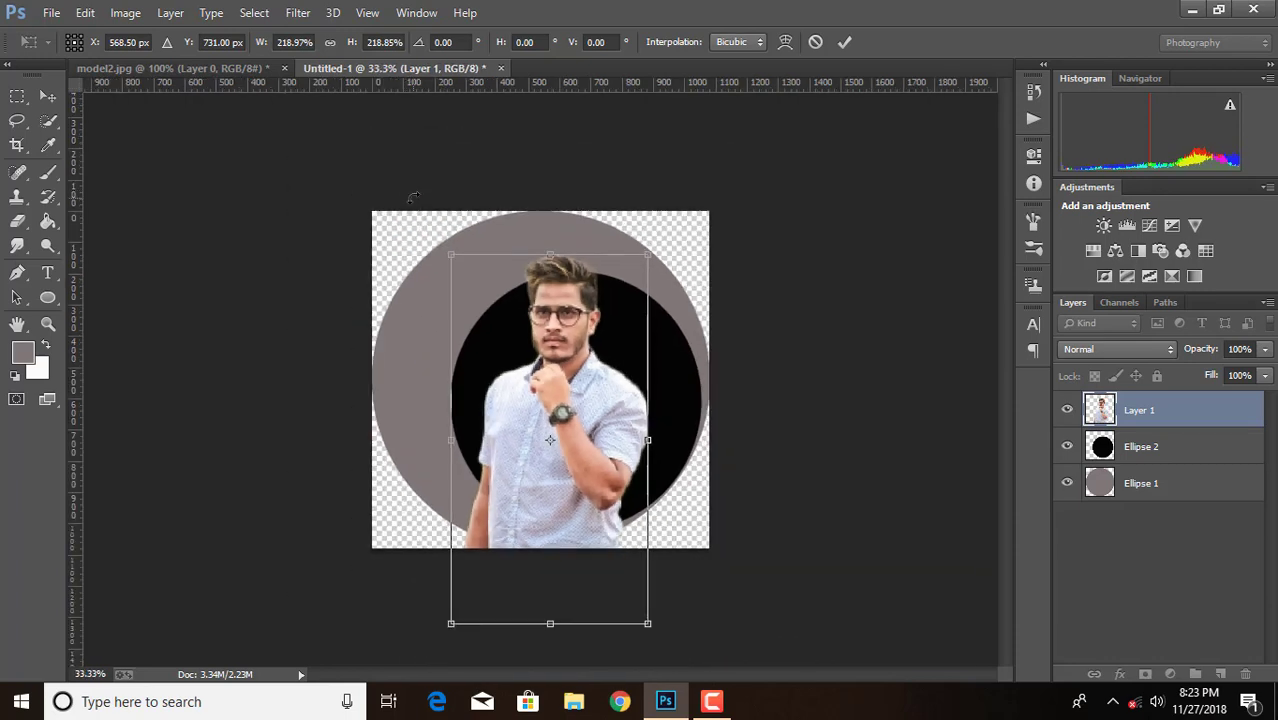
left_click_drag(454, 256, 441, 247)
left_click(845, 44)
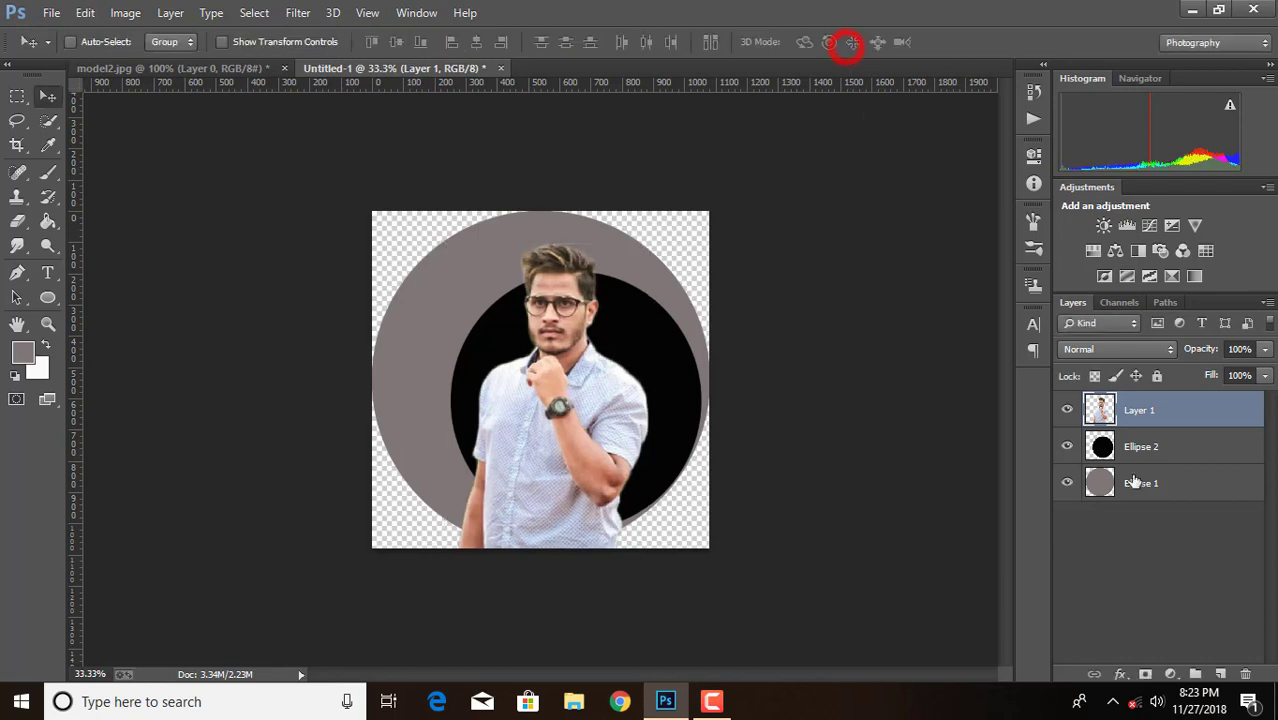
Move the black circle on Ellipse 2 left to X 622.5 px, keeping it behind the man
left_click(1185, 450)
key("ctrl+t")
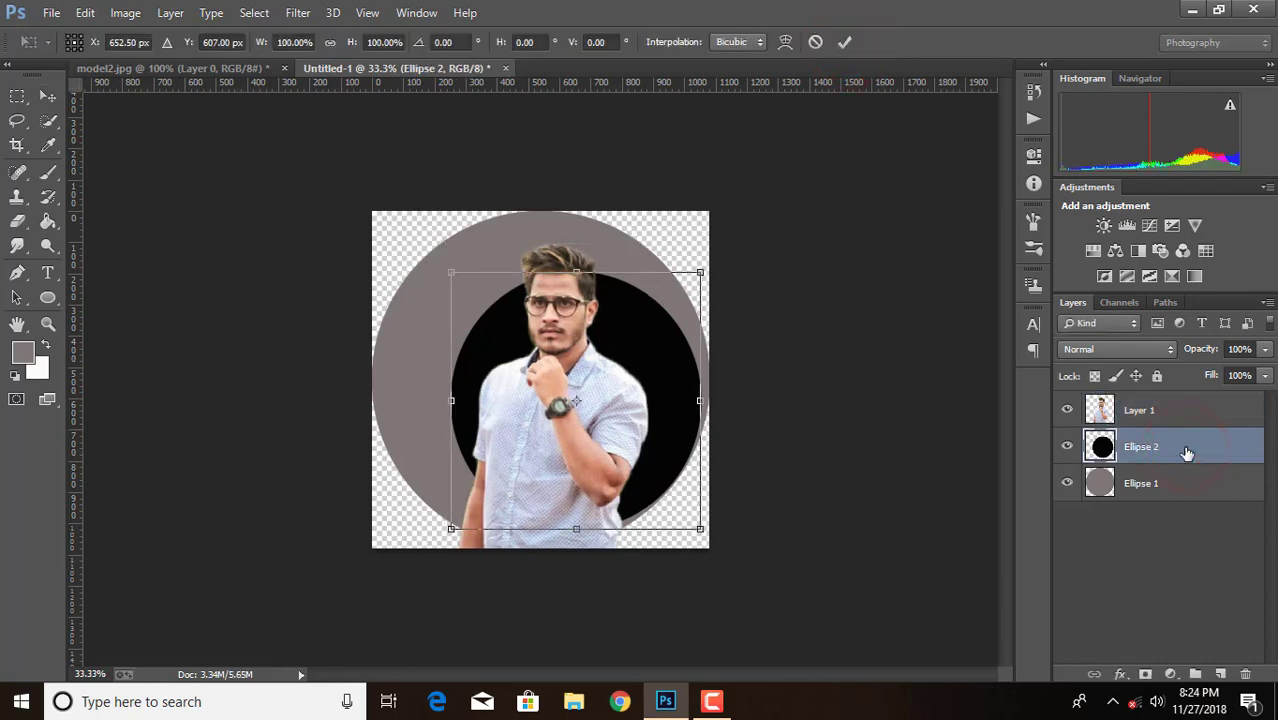
key("Left")
key("Left")
key("Left")
key("Left")
key("Left")
key("Left")
key("Left")
key("Left")
key("Left")
key("Left")
key("Left")
key("Left")
key("Left")
key("Left")
key("Left")
key("Left")
key("Left")
key("Left")
key("Left")
key("Left")
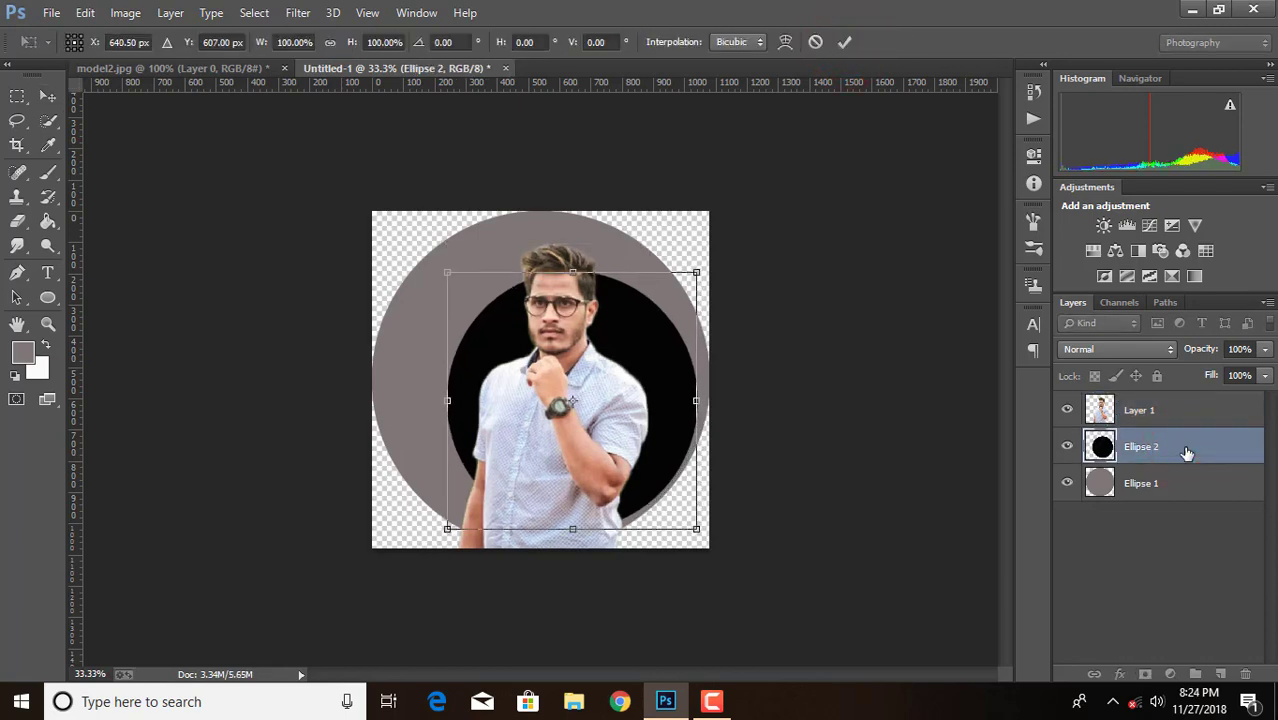
key("Left")
key("Left")
key("Left")
key("Left")
key("Left")
key("Left")
key("Left")
key("Left")
key("Left")
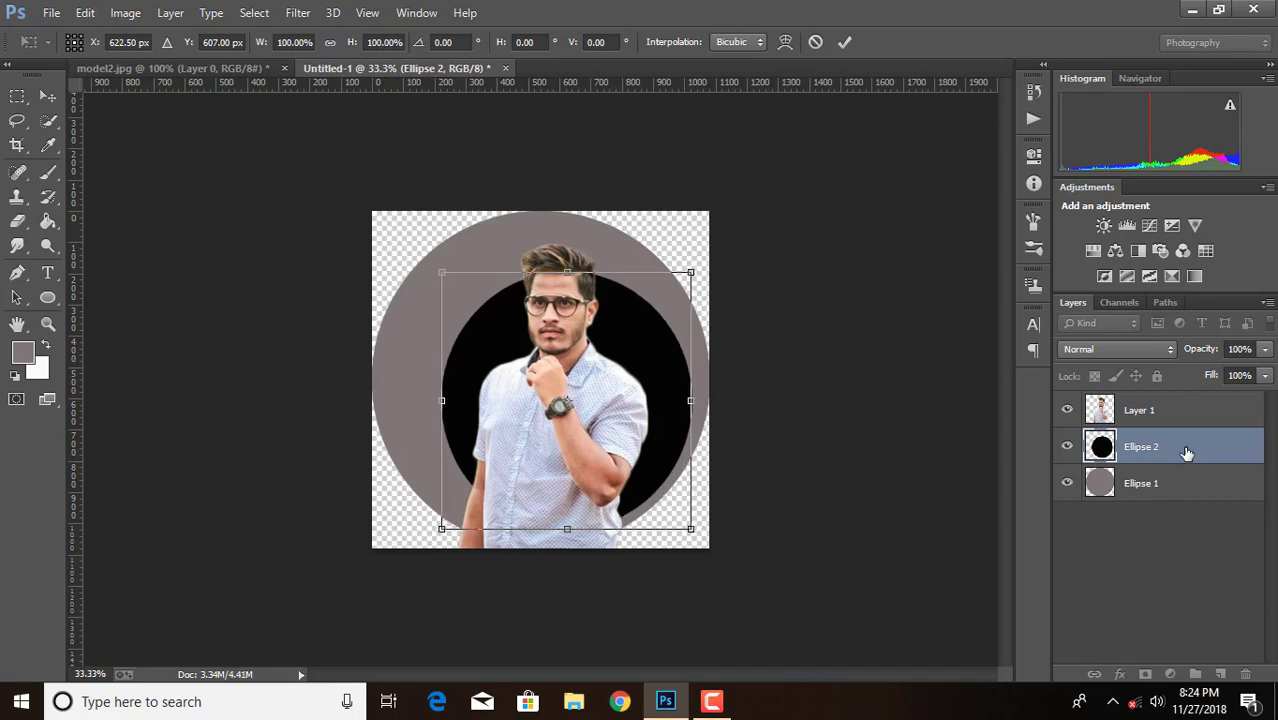
left_click(847, 42)
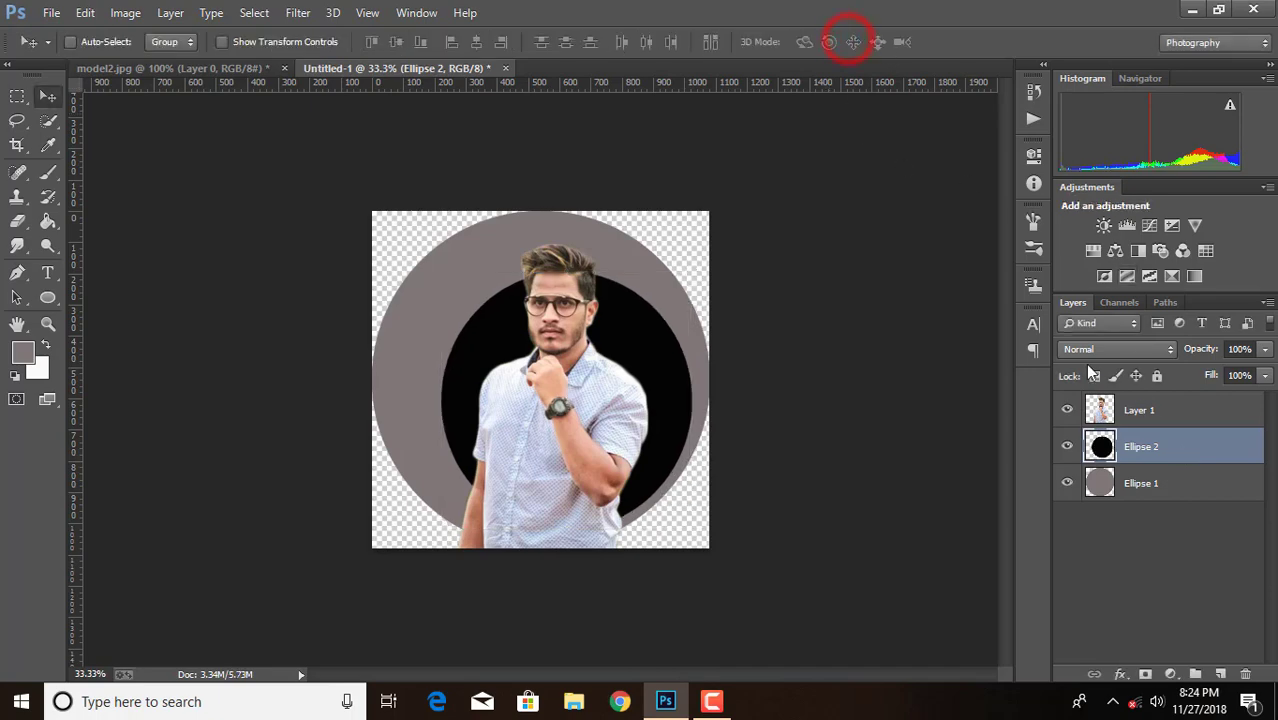
Add a 20 px white outside stroke to the black circle on Ellipse 2
double_click(1199, 452)
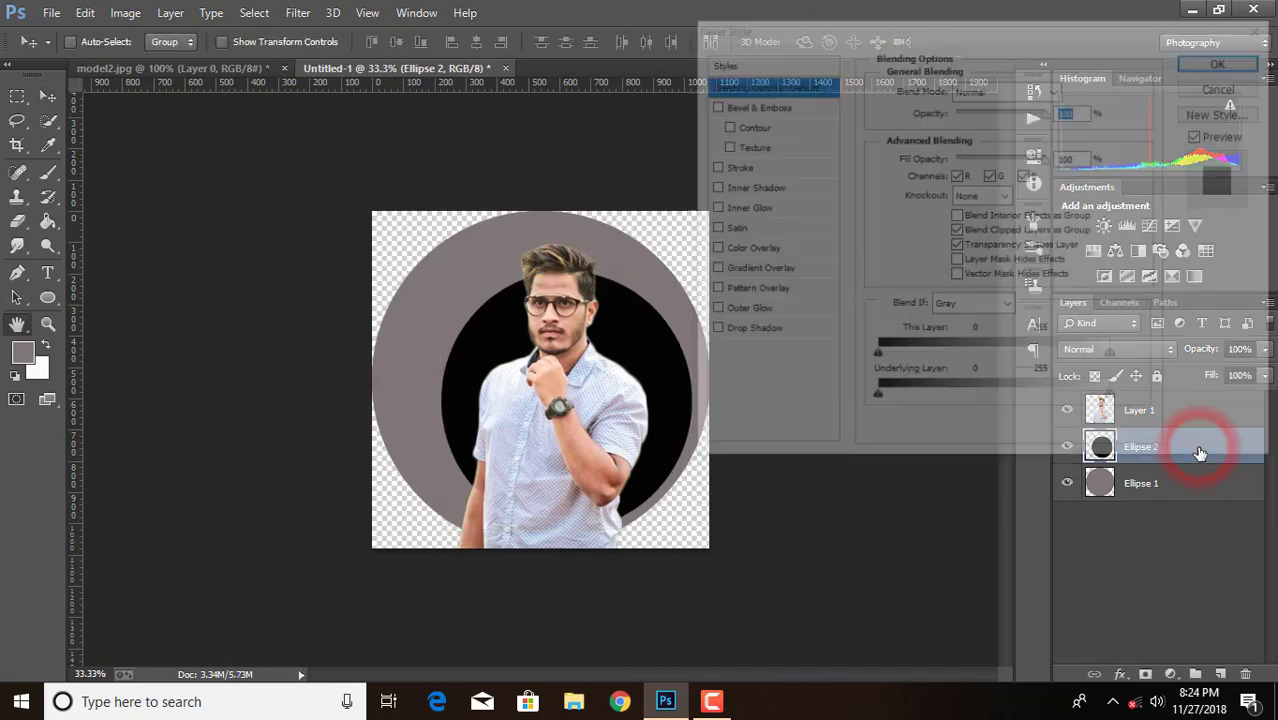
left_click(733, 167)
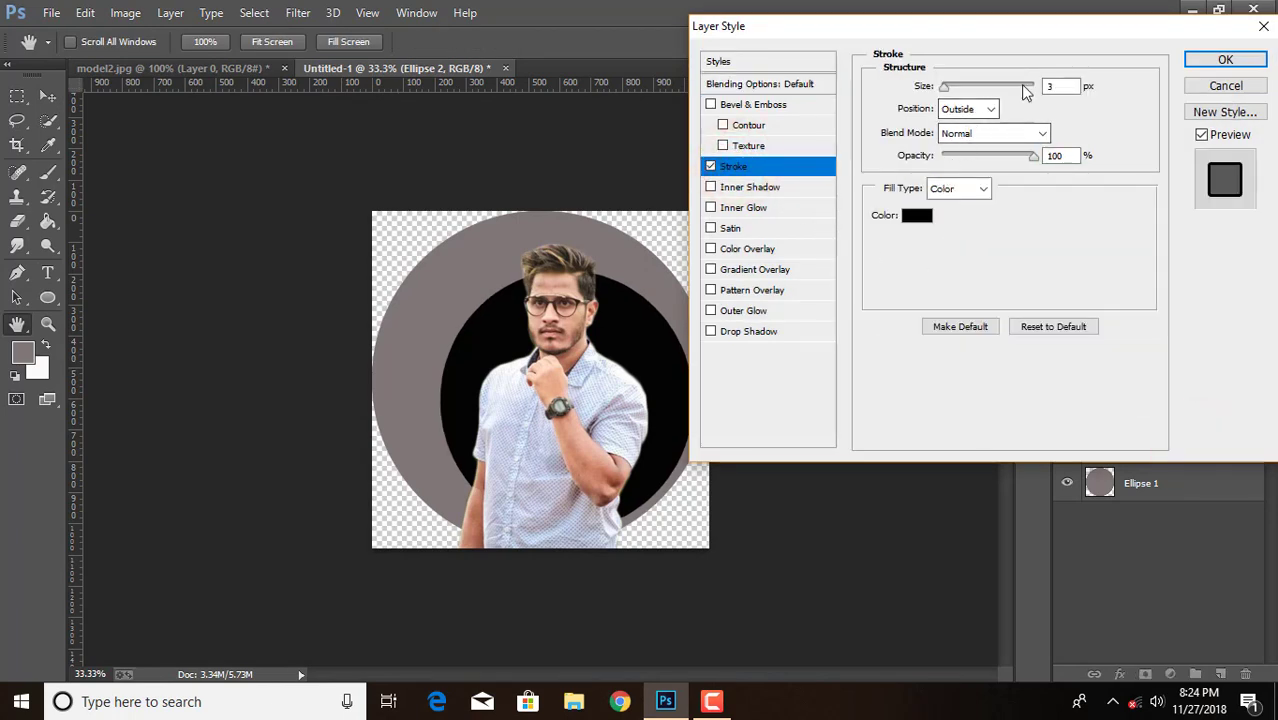
double_click(1069, 85)
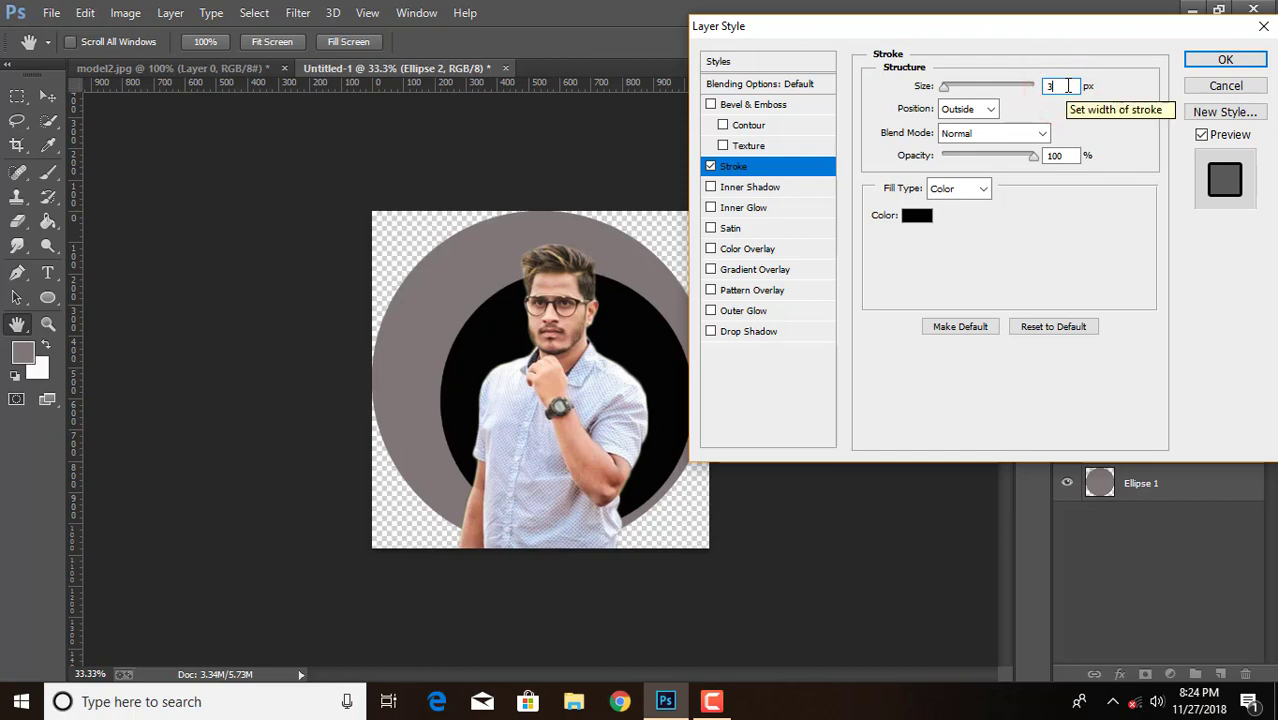
key("BackSpace")
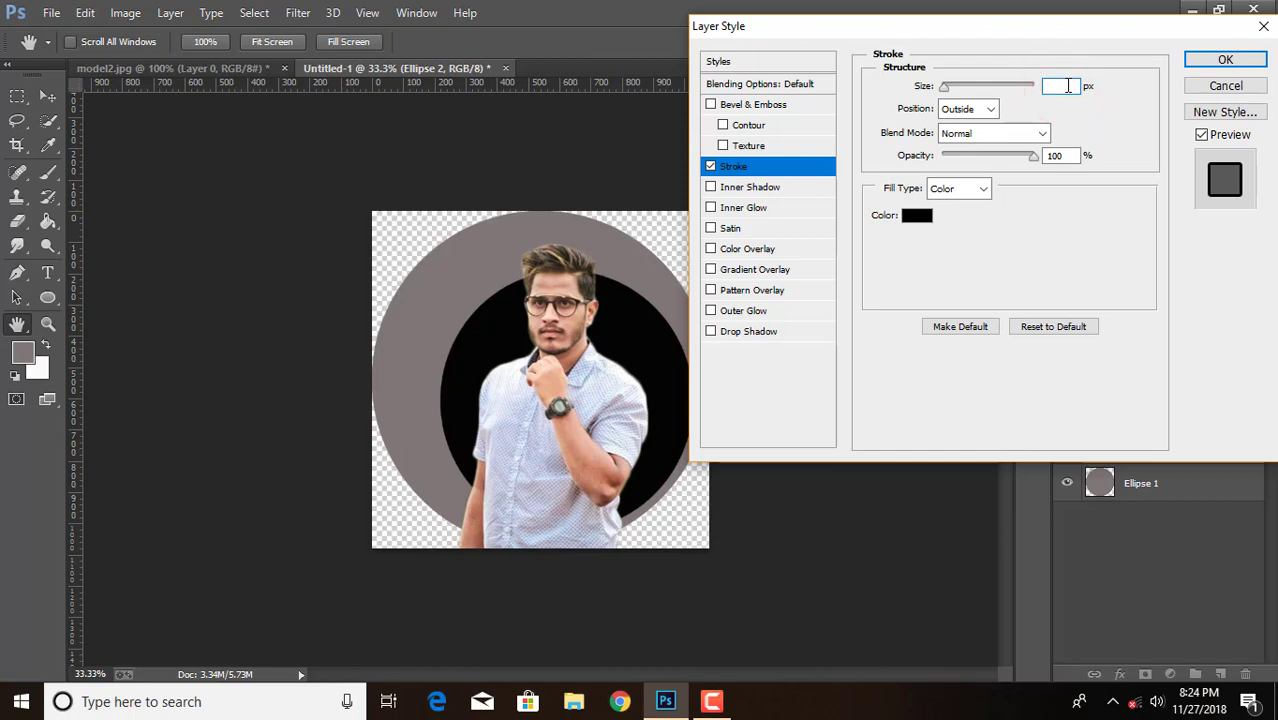
type("20")
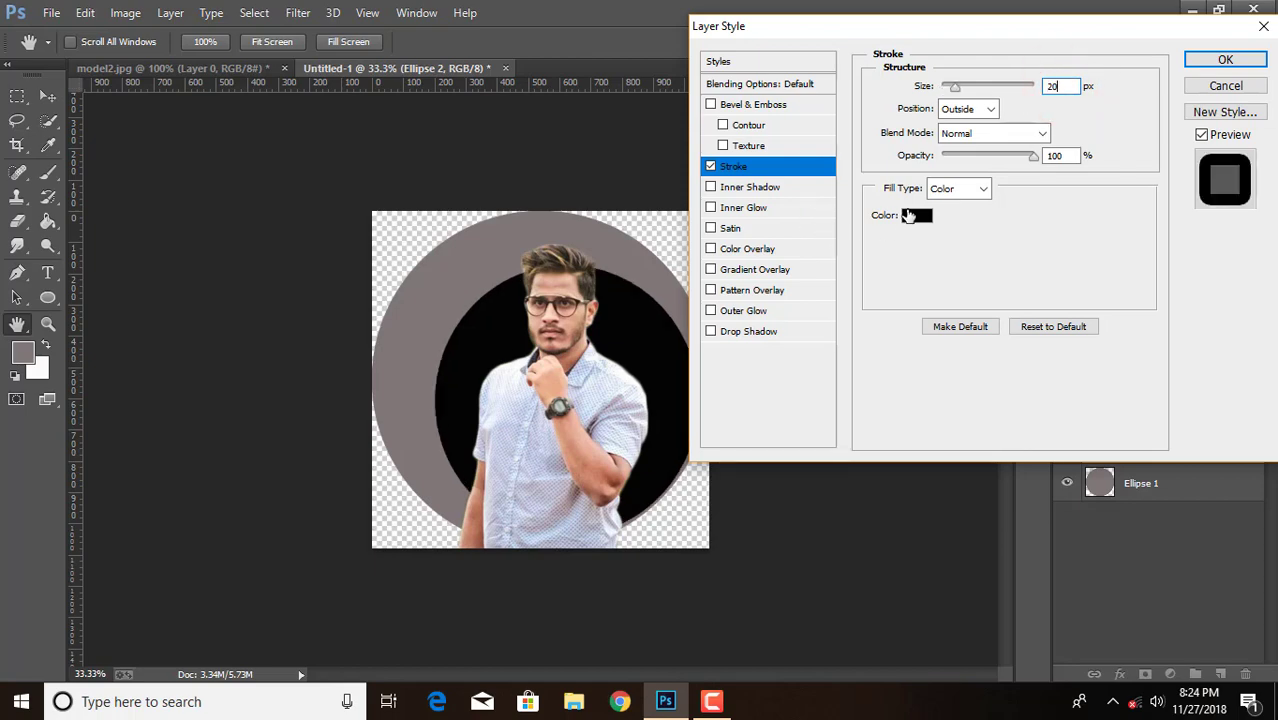
left_click(909, 216)
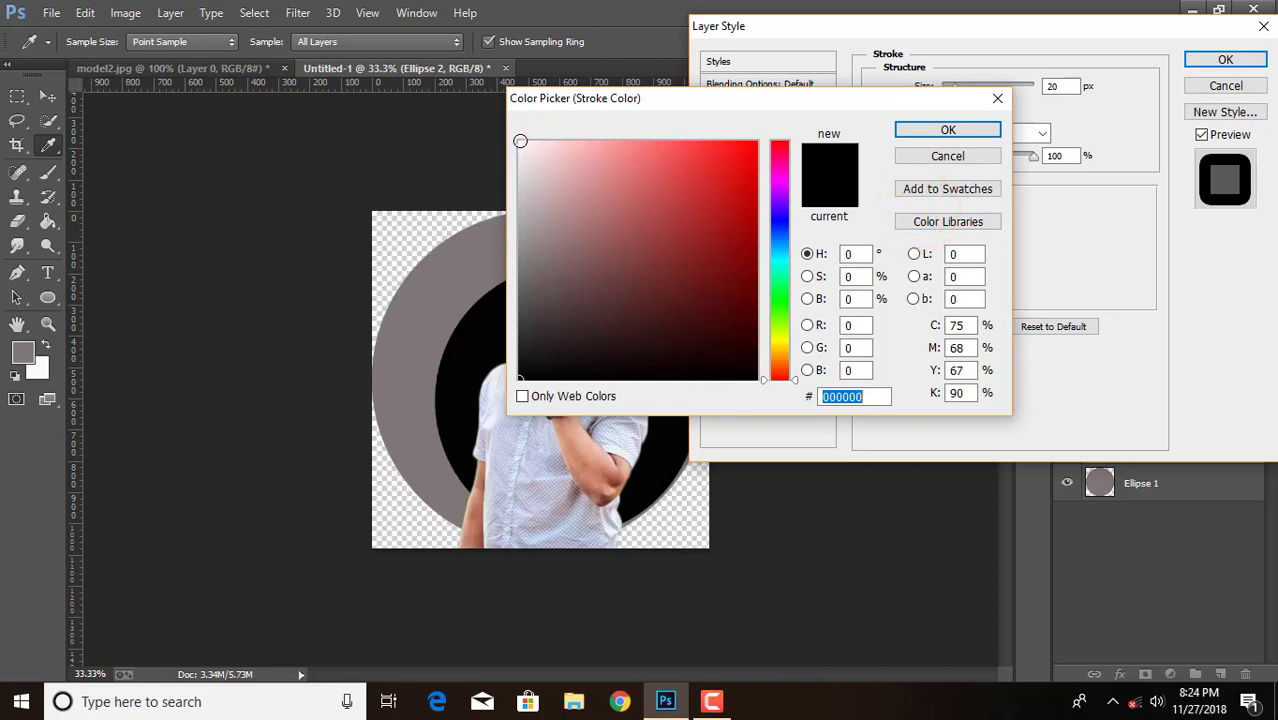
left_click(519, 139)
left_click(940, 129)
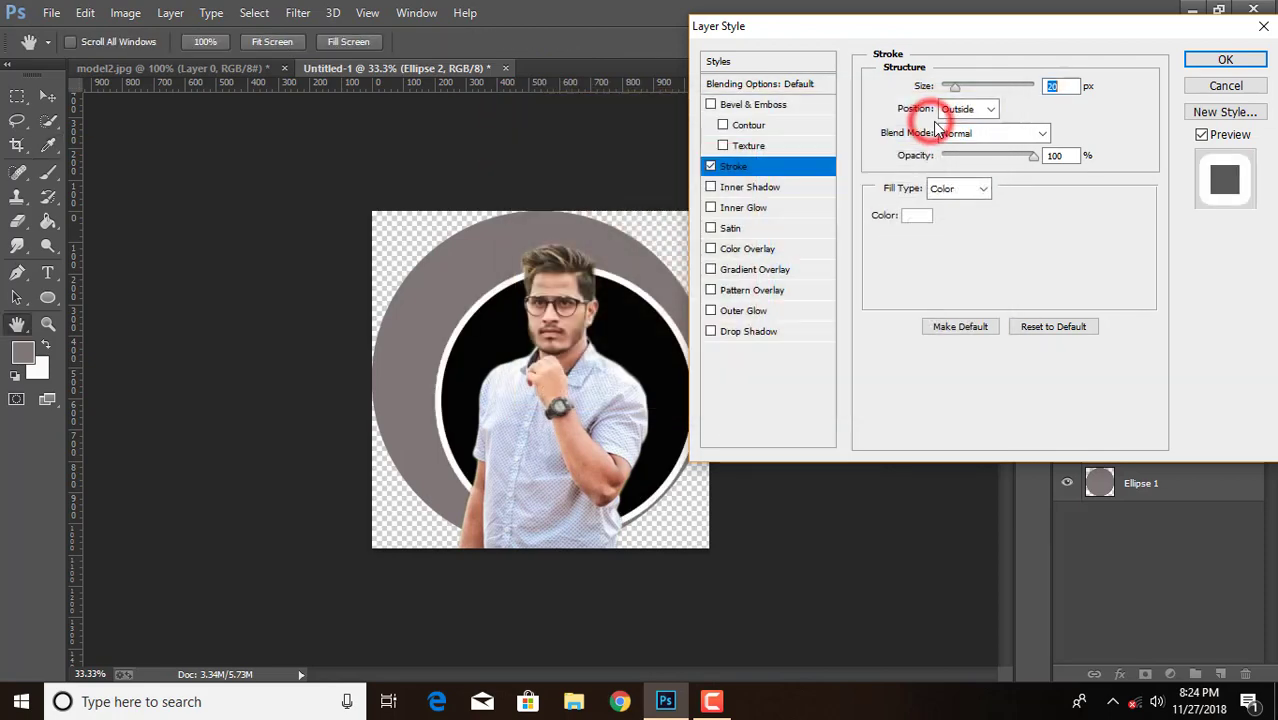
left_click(1222, 62)
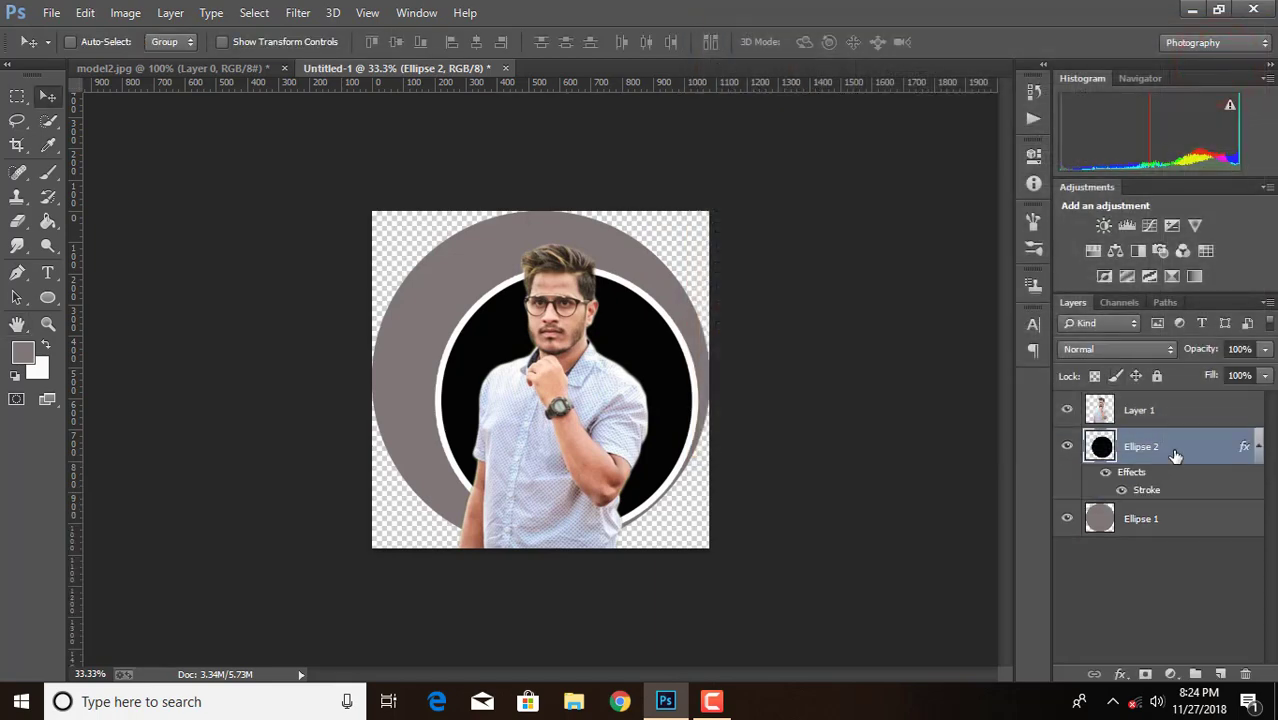
Move the stroked black circle on Ellipse 2 left to about X 604.5 px and apply the transform
key("ctrl+t")
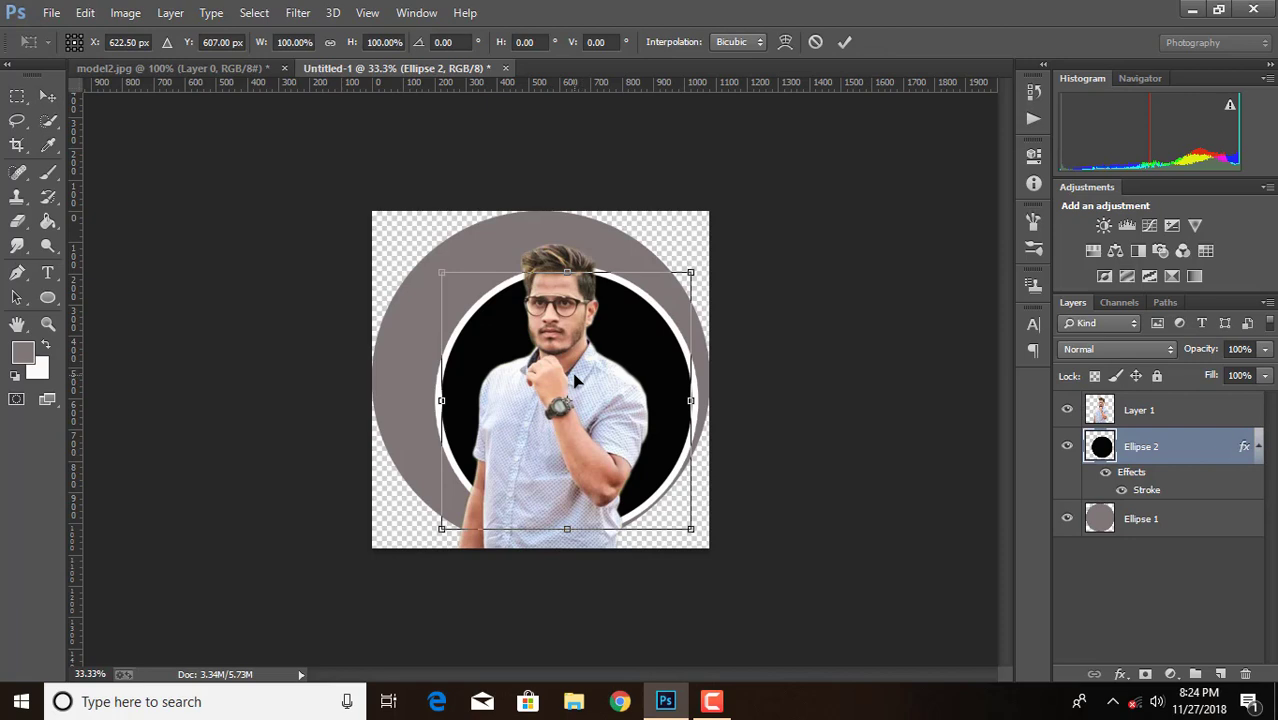
key("Left")
key("Left")
key("Left")
key("Left")
key("Left")
key("Left")
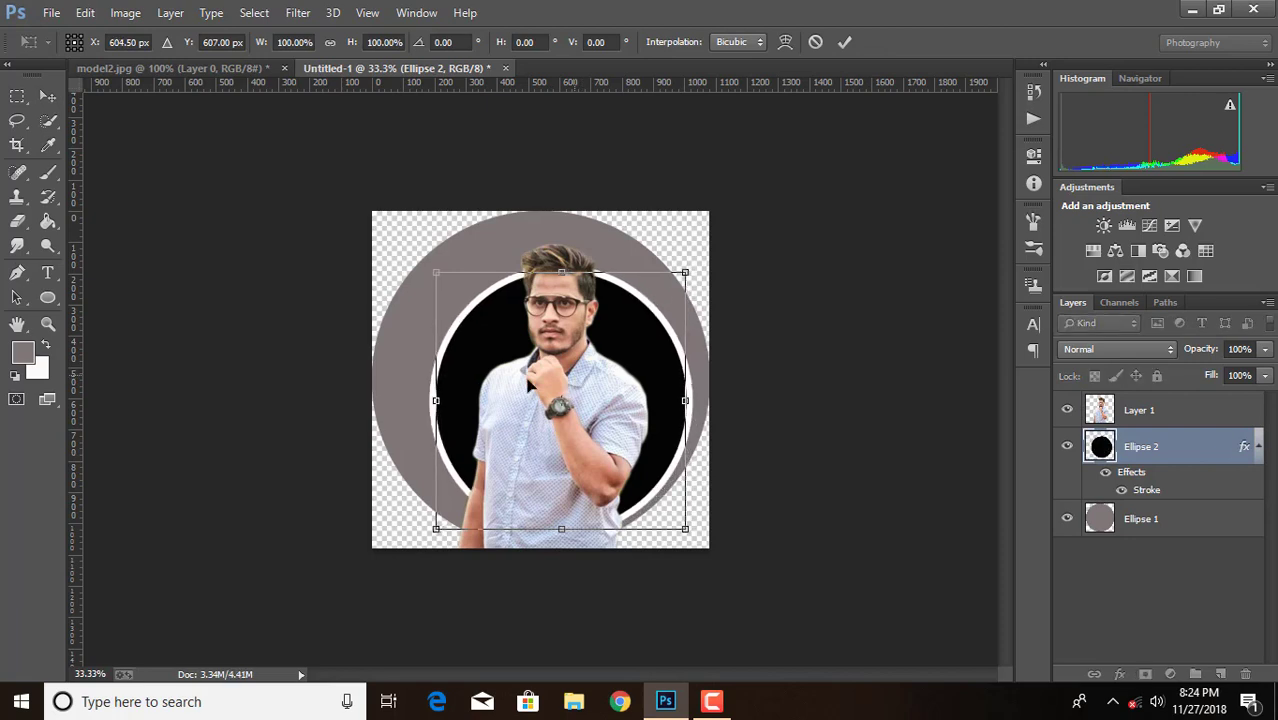
left_click(844, 42)
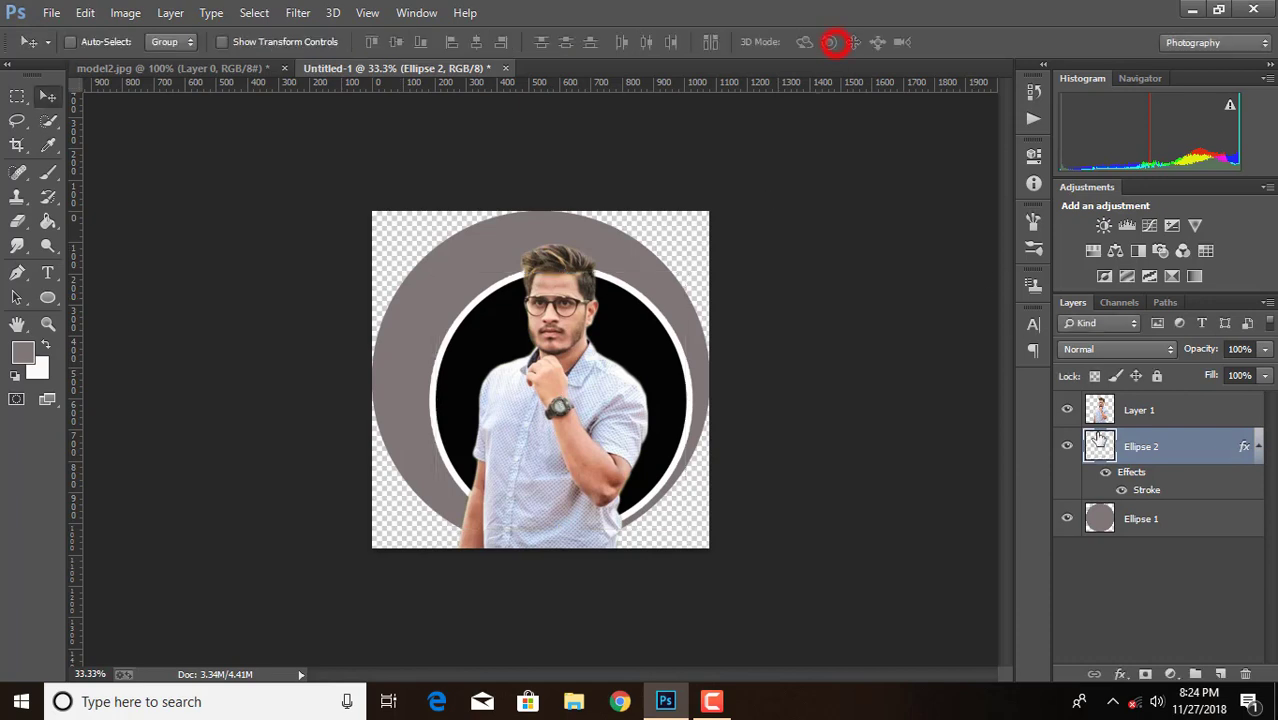
Shift the man on Layer 1 slightly left and enlarge him up and left to about 102%, then apply the transform
left_click(1163, 400)
key("ctrl+t")
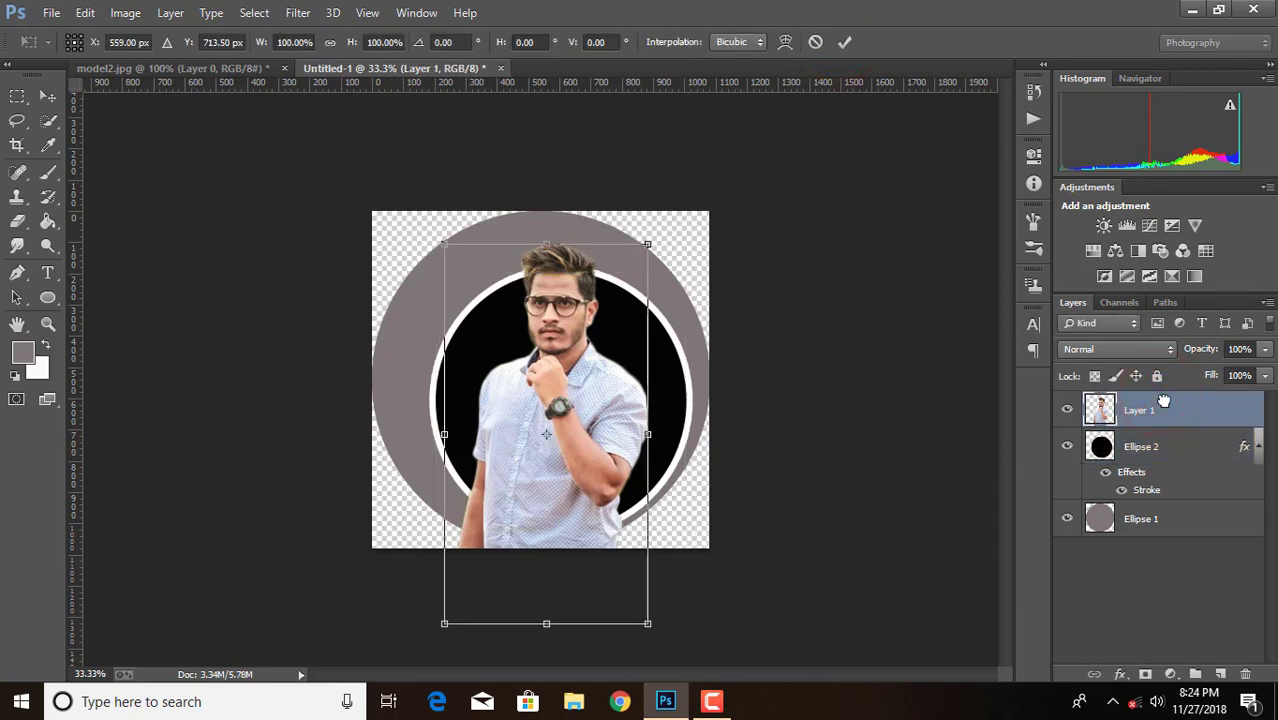
key("Left")
key("Left")
key("Left")
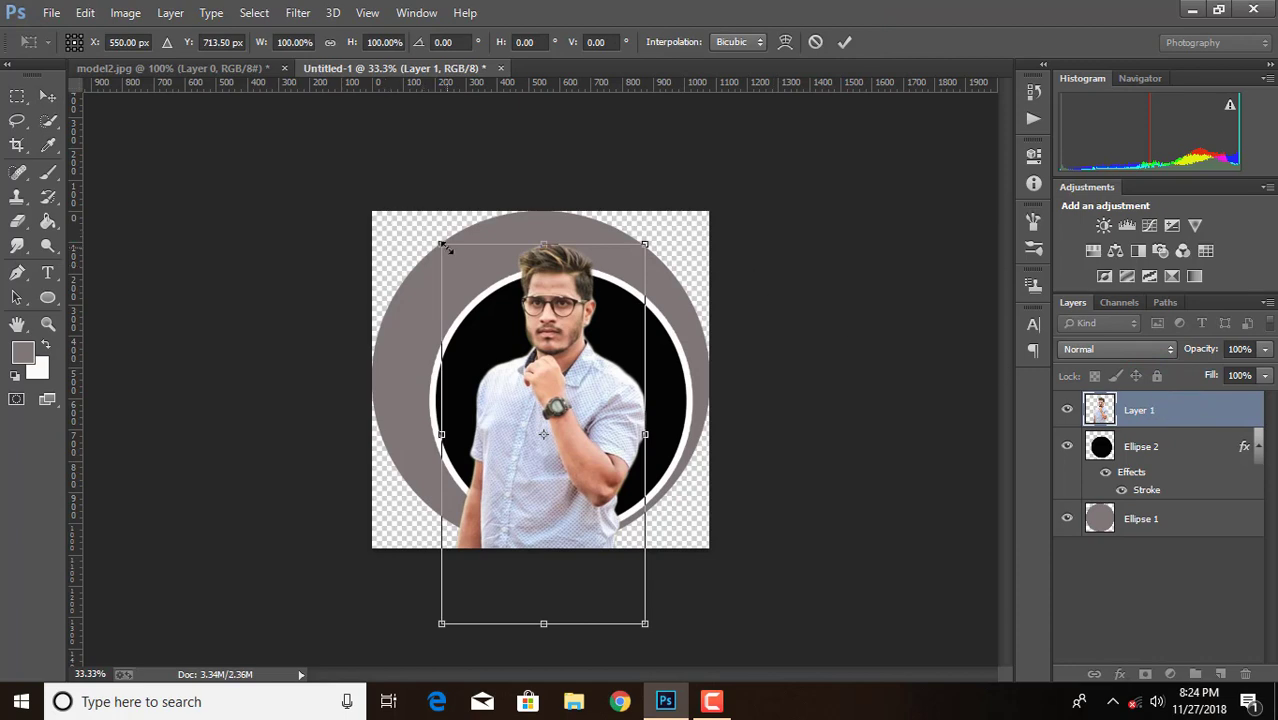
left_click_drag(441, 244, 435, 237)
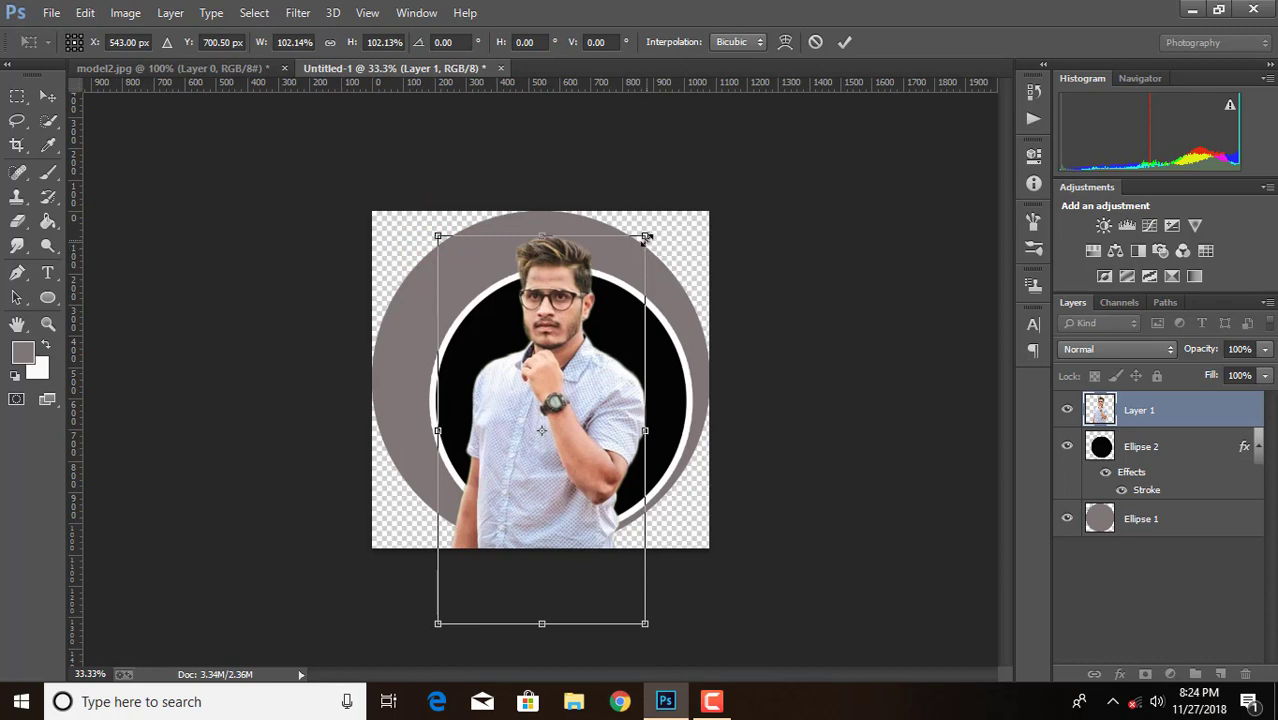
left_click(847, 44)
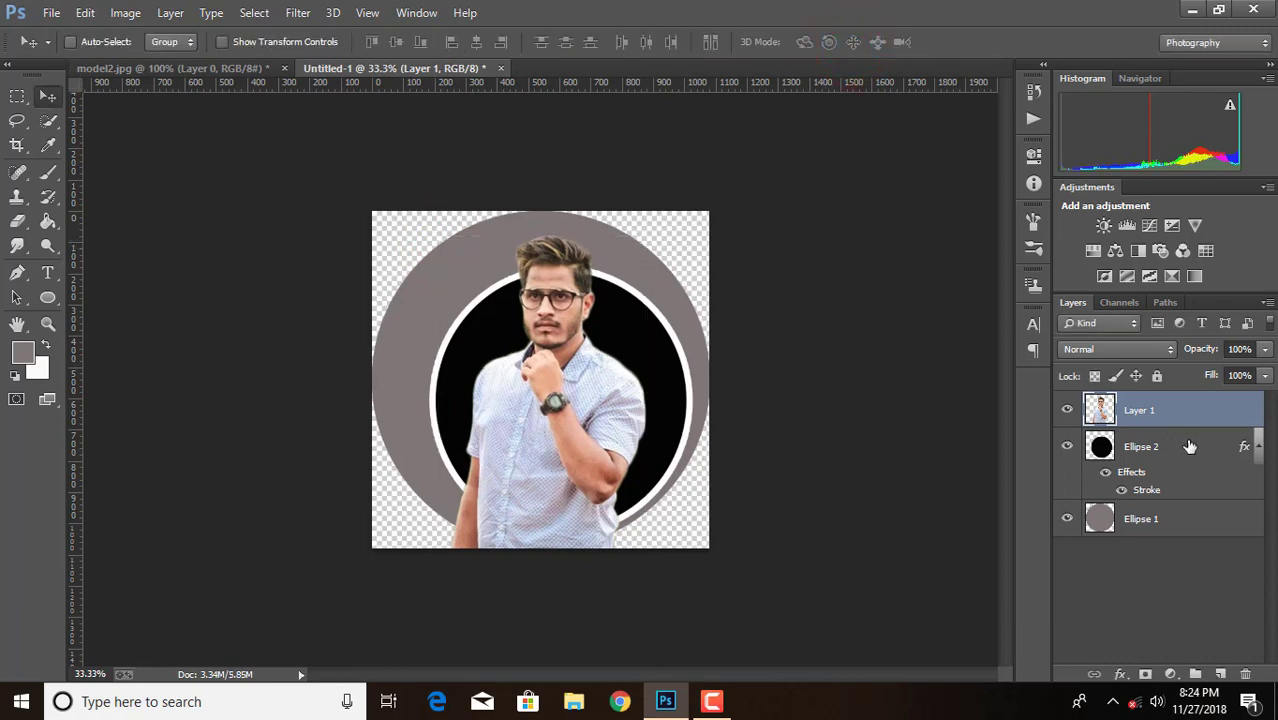
Load the outline of Ellipse 2 as a selection with Layer 1 active and invert it
left_click(1108, 447, "ctrl")
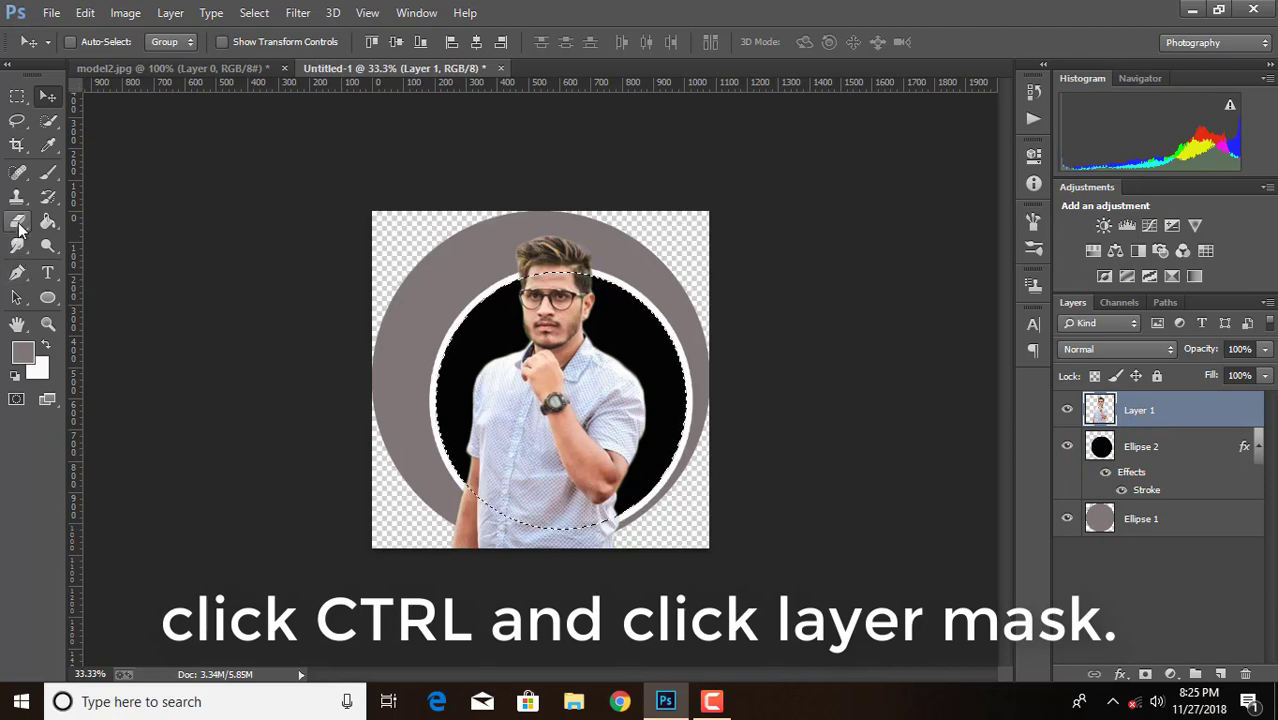
left_click(17, 120)
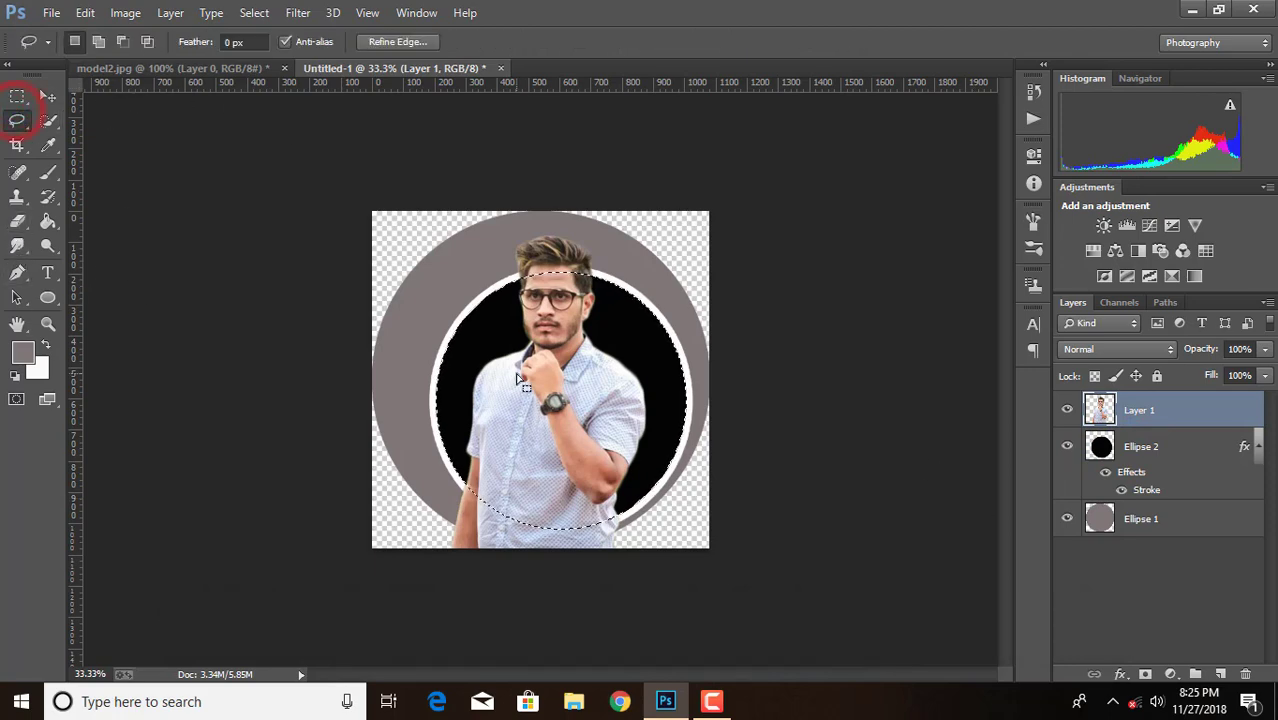
right_click(519, 380)
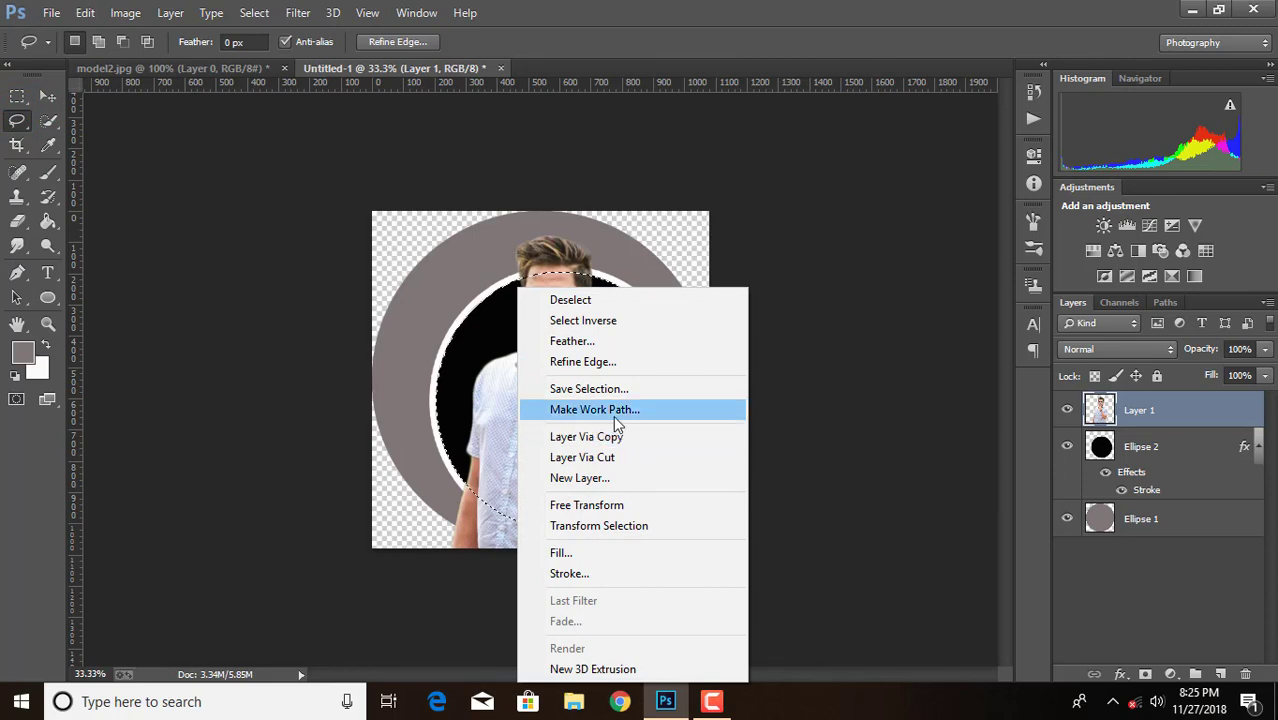
left_click(613, 321)
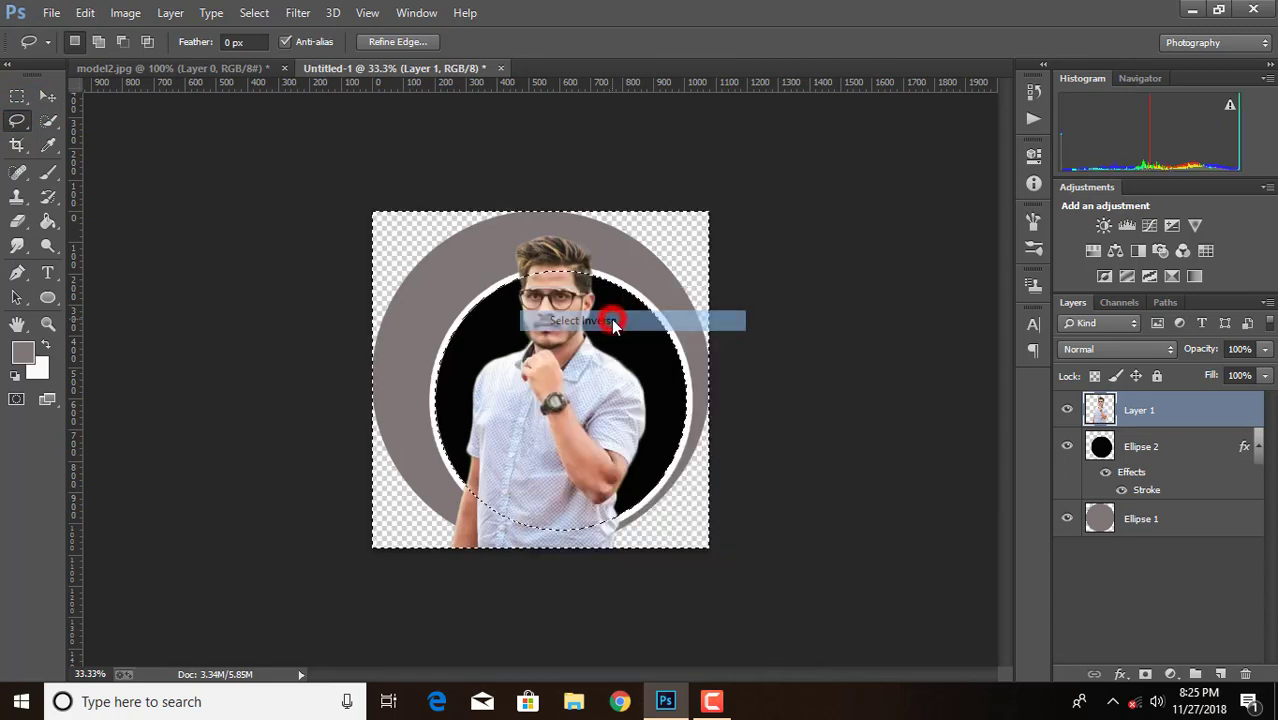
Erase the man's lower body outside the black circle with a 150 px eraser, keeping his head intact, and deselect
left_click(18, 220)
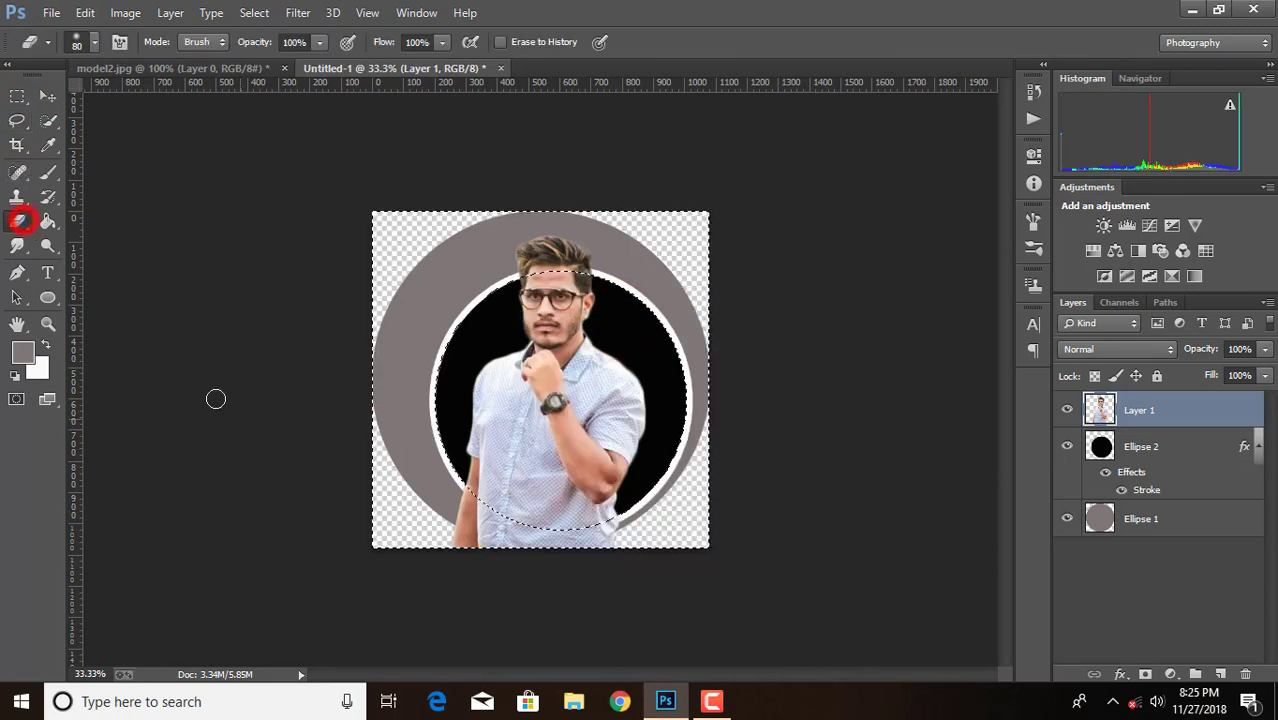
key("bracketright")
key("bracketright")
key("bracketright")
key("bracketright")
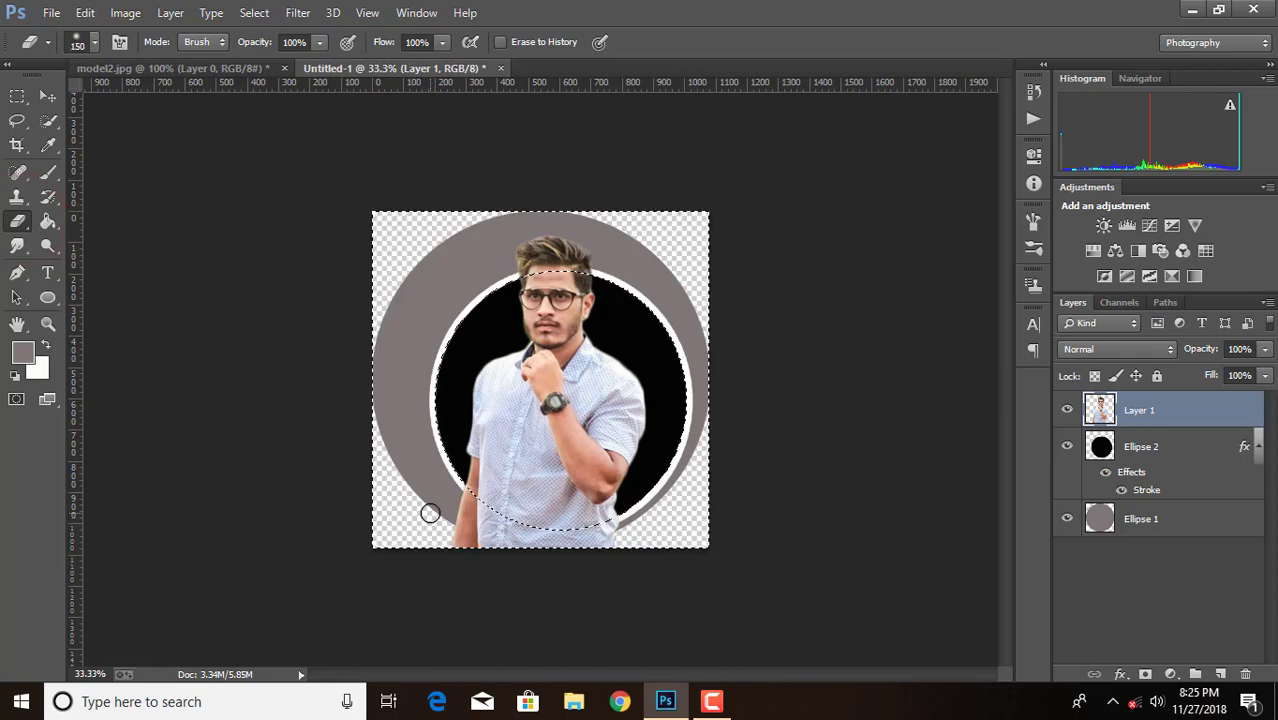
mouse_move(392, 500)
left_mouse_down()
mouse_move(479, 539)
mouse_move(597, 563)
mouse_move(397, 473)
mouse_move(596, 551)
mouse_move(644, 534)
mouse_move(593, 532)
mouse_move(642, 527)
left_mouse_up()
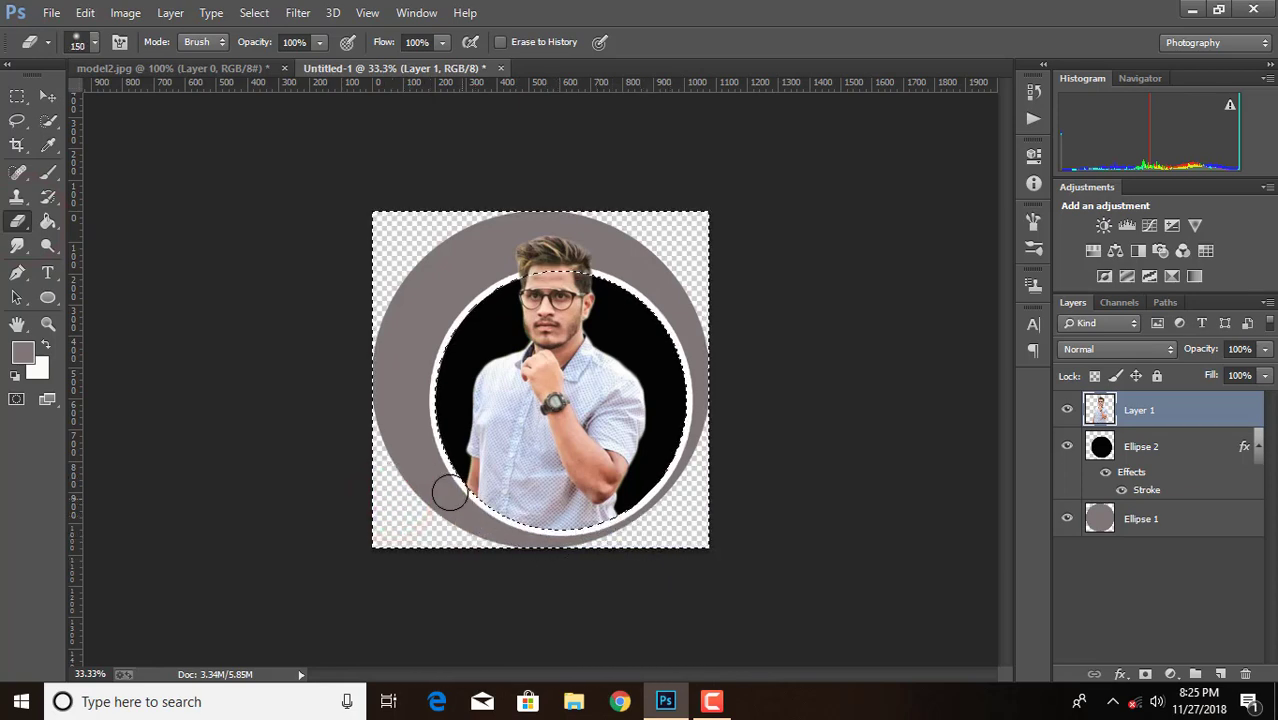
mouse_move(449, 492)
left_mouse_down()
mouse_move(637, 553)
mouse_move(429, 534)
mouse_move(661, 535)
left_mouse_up()
mouse_move(479, 499)
left_mouse_down()
mouse_move(631, 533)
mouse_move(471, 510)
mouse_move(581, 545)
mouse_move(443, 515)
mouse_move(522, 523)
left_mouse_up()
key("ctrl+d")
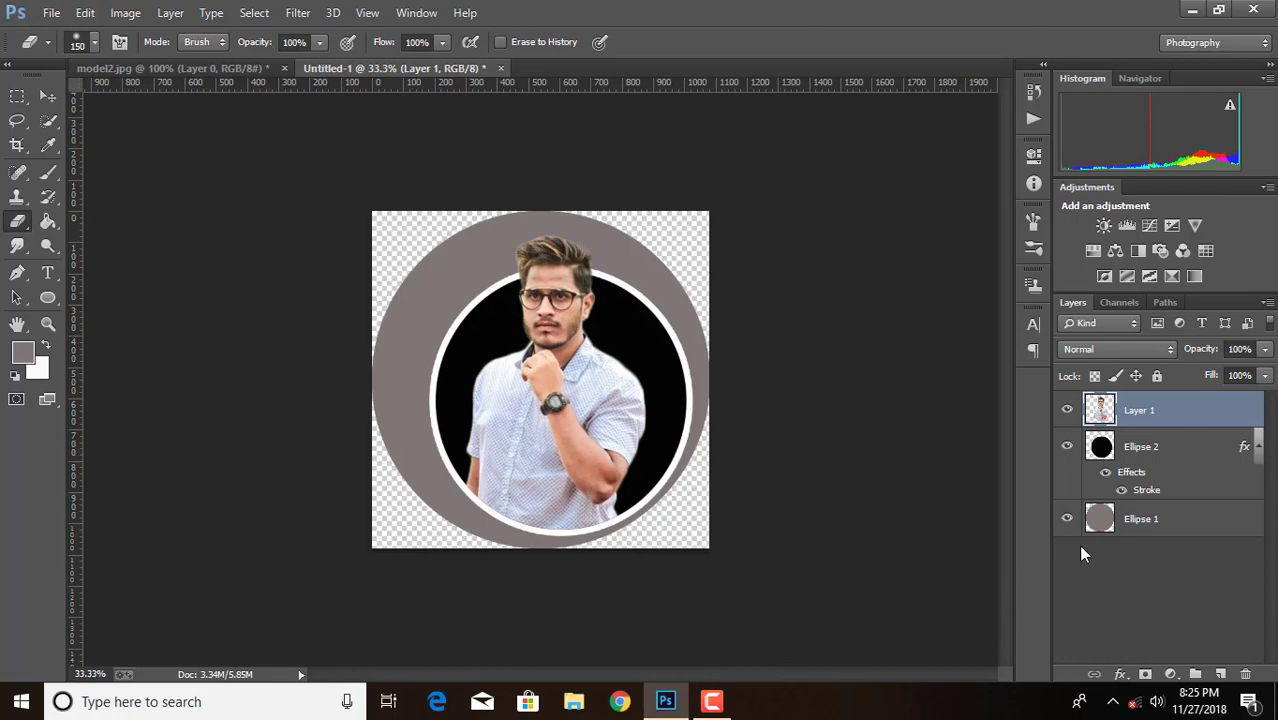
Duplicate the man's layer, Layer 1
left_click(1194, 457)
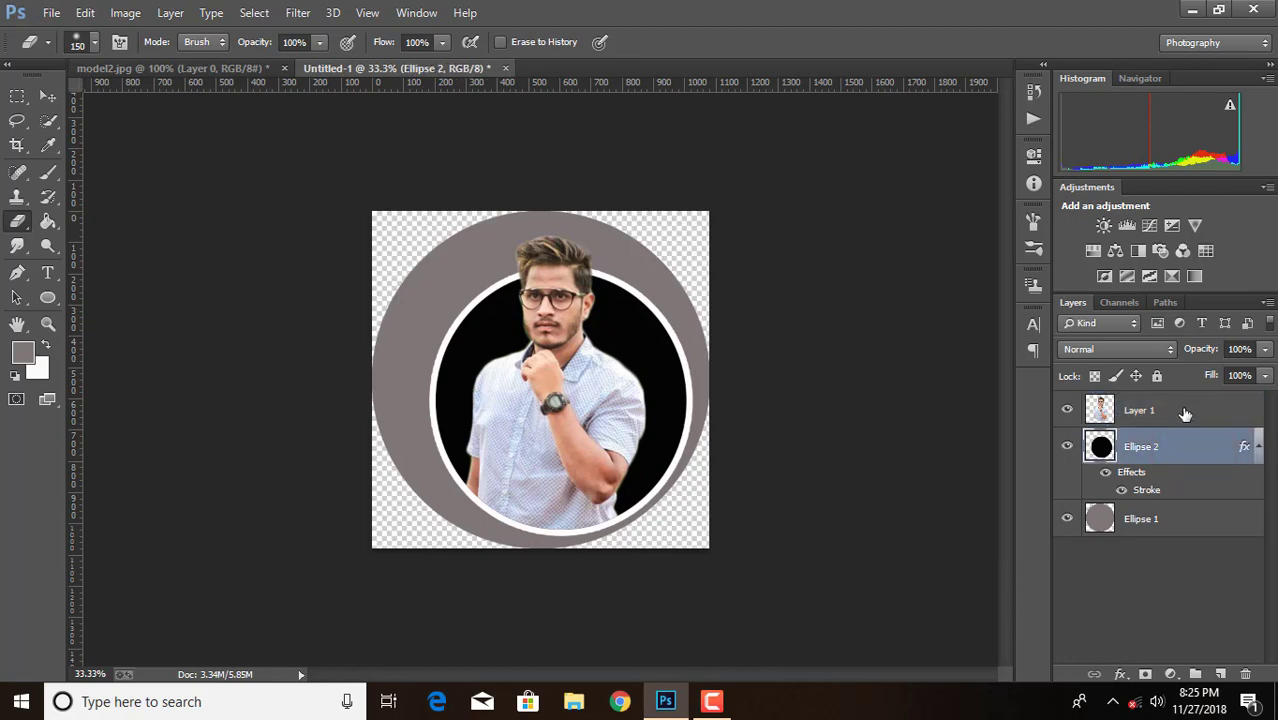
left_click(1184, 412)
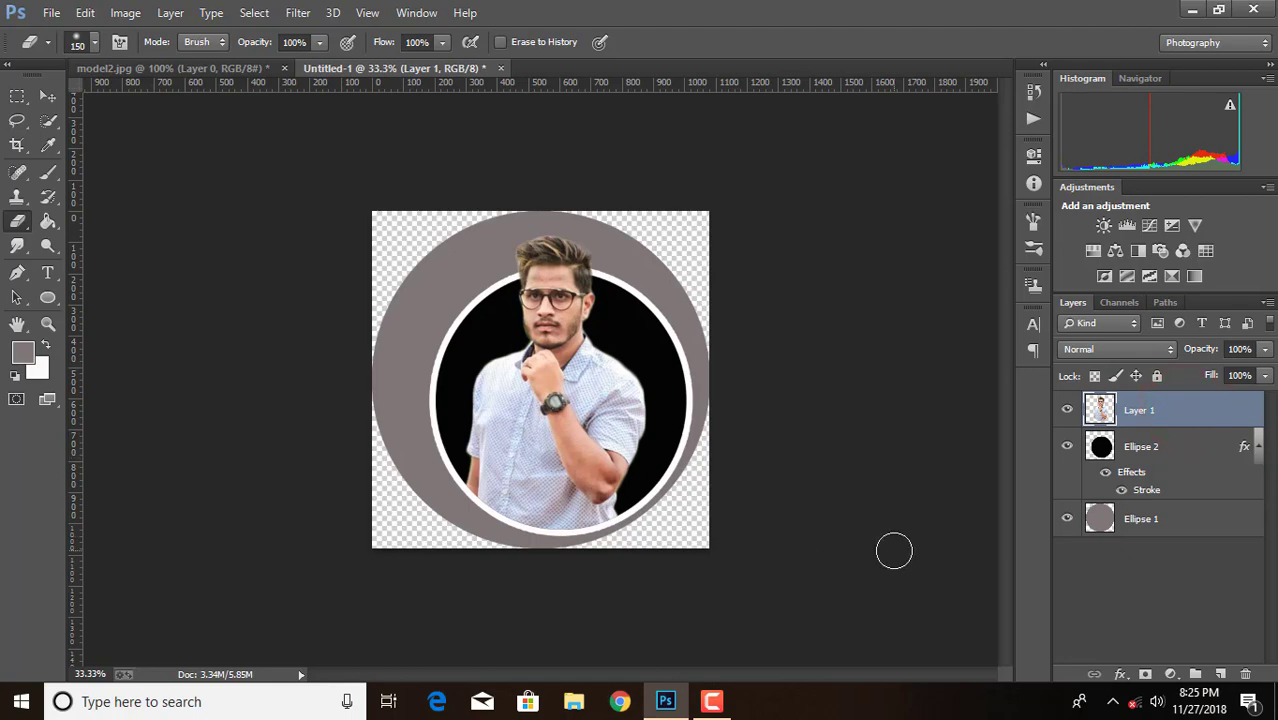
left_click(298, 12)
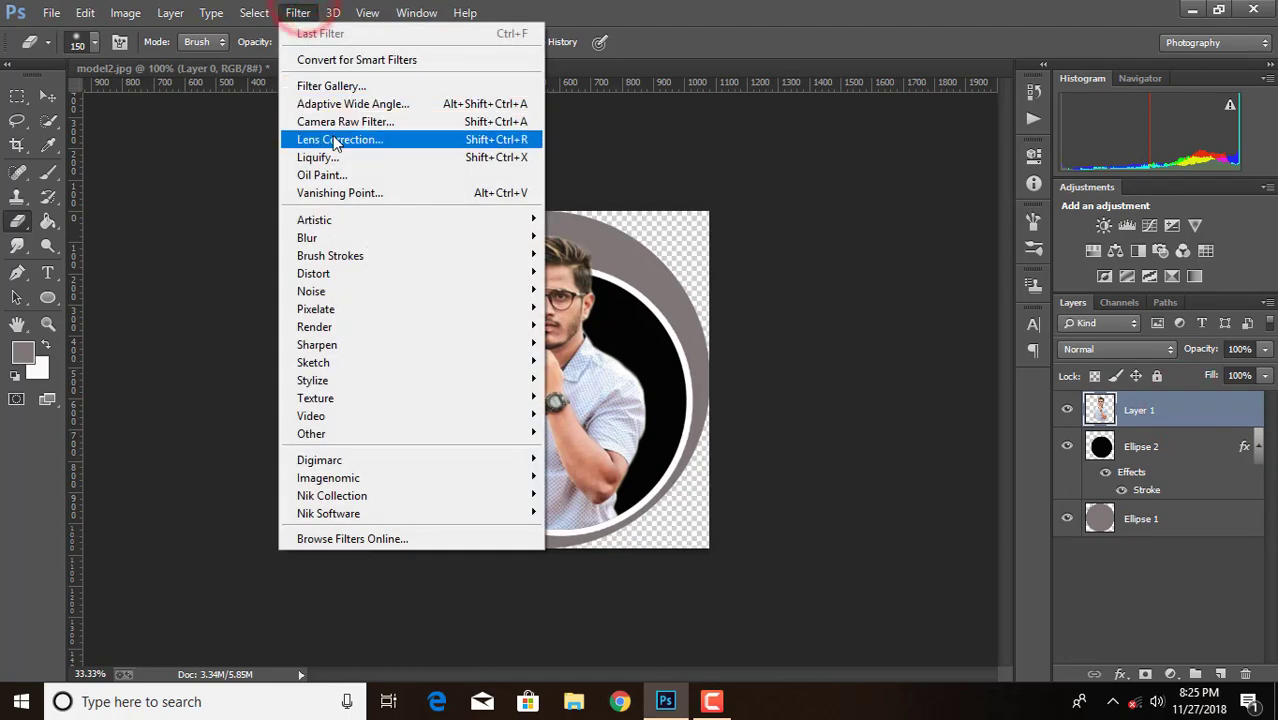
left_click(674, 8)
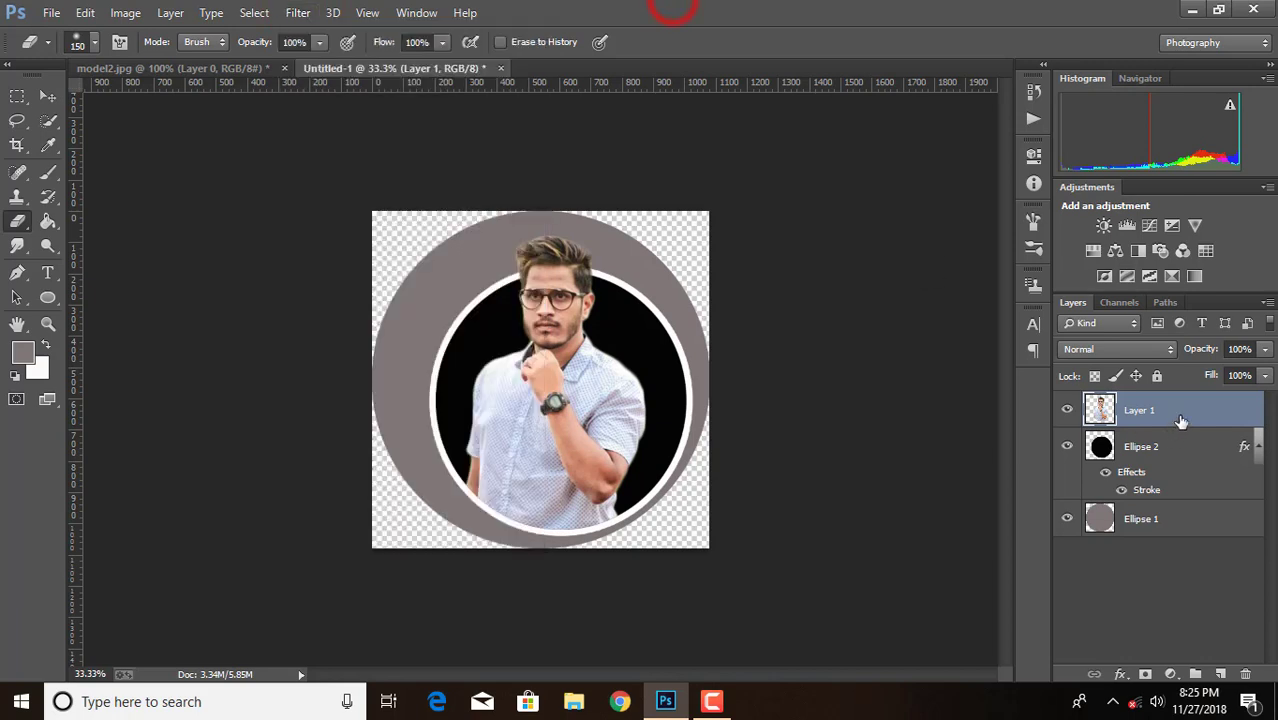
left_click_drag(1181, 421, 1224, 677)
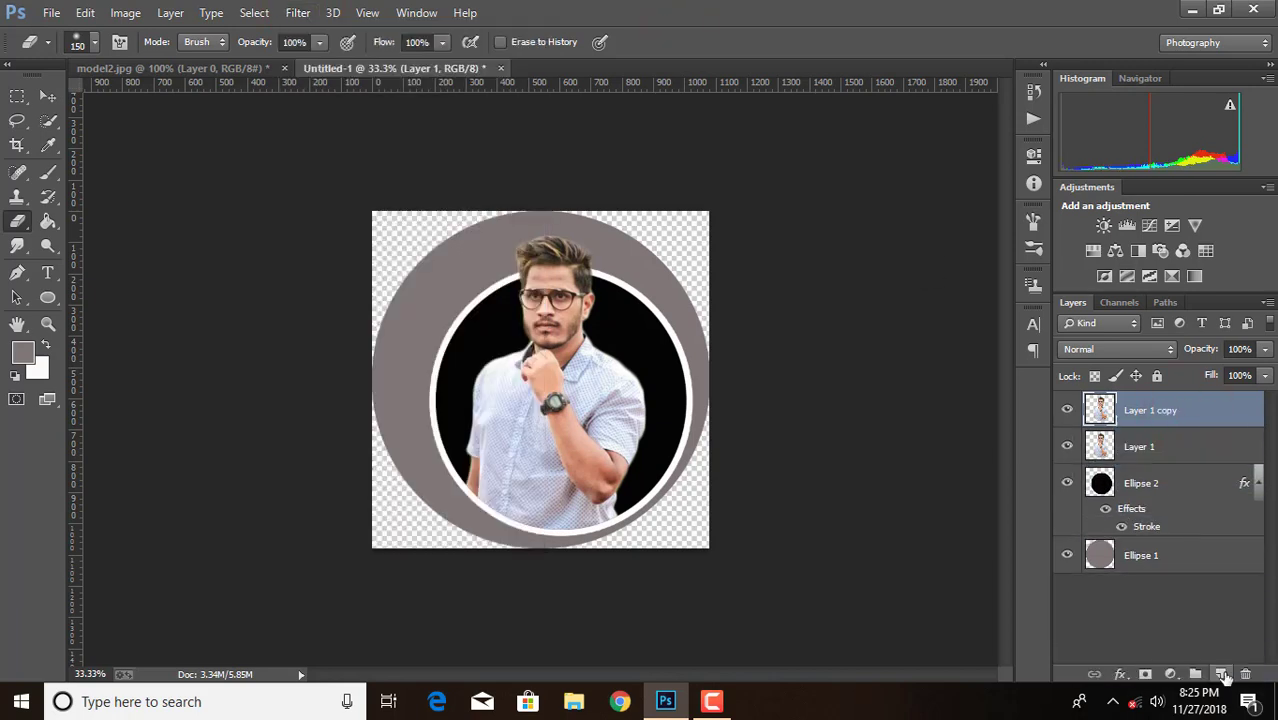
Apply the Oil Paint filter to Layer 1 copy with Stylization 5.99, Cleanliness 3.7, Scale 0.74 and Shine 0.25
left_click(297, 12)
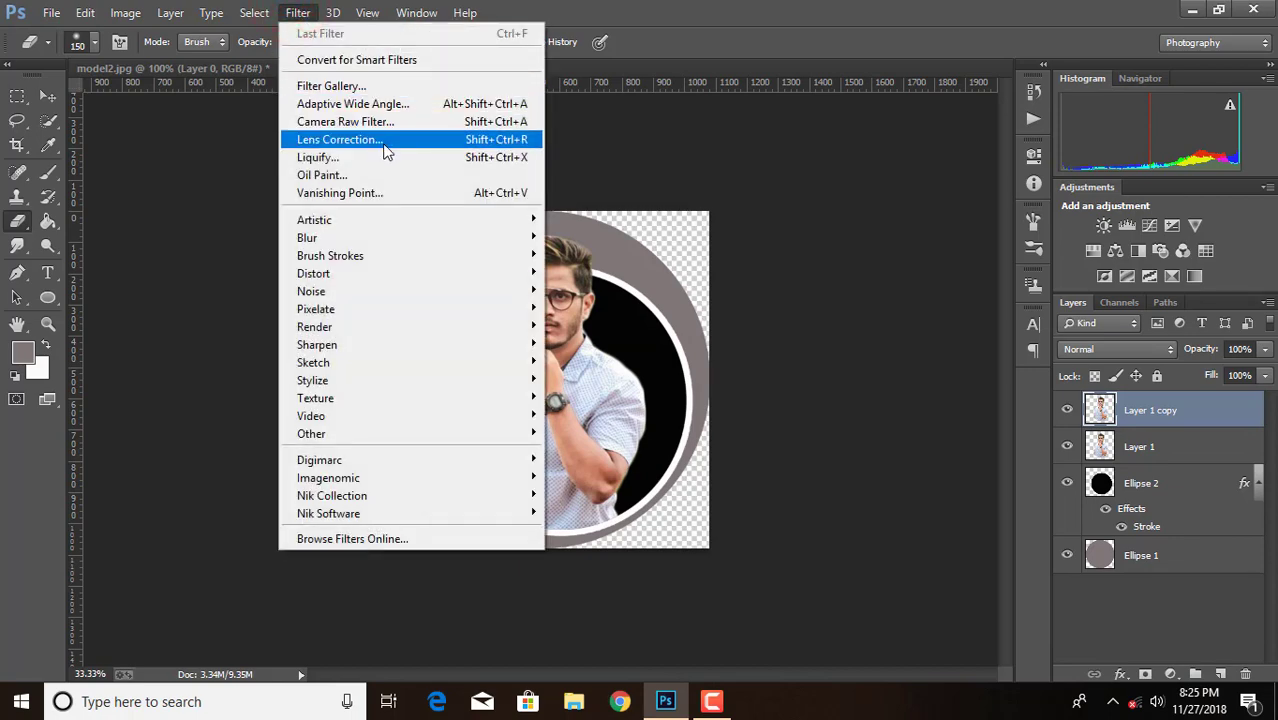
left_click(386, 176)
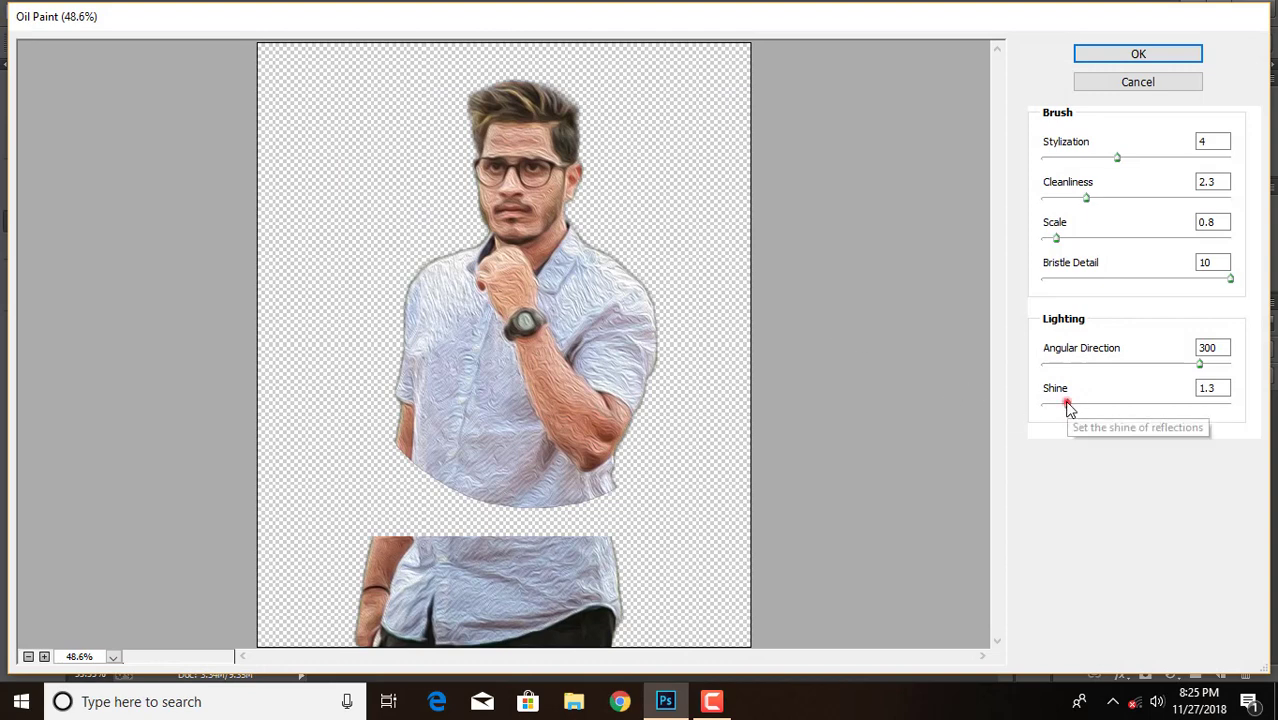
left_click_drag(1066, 405, 1054, 407)
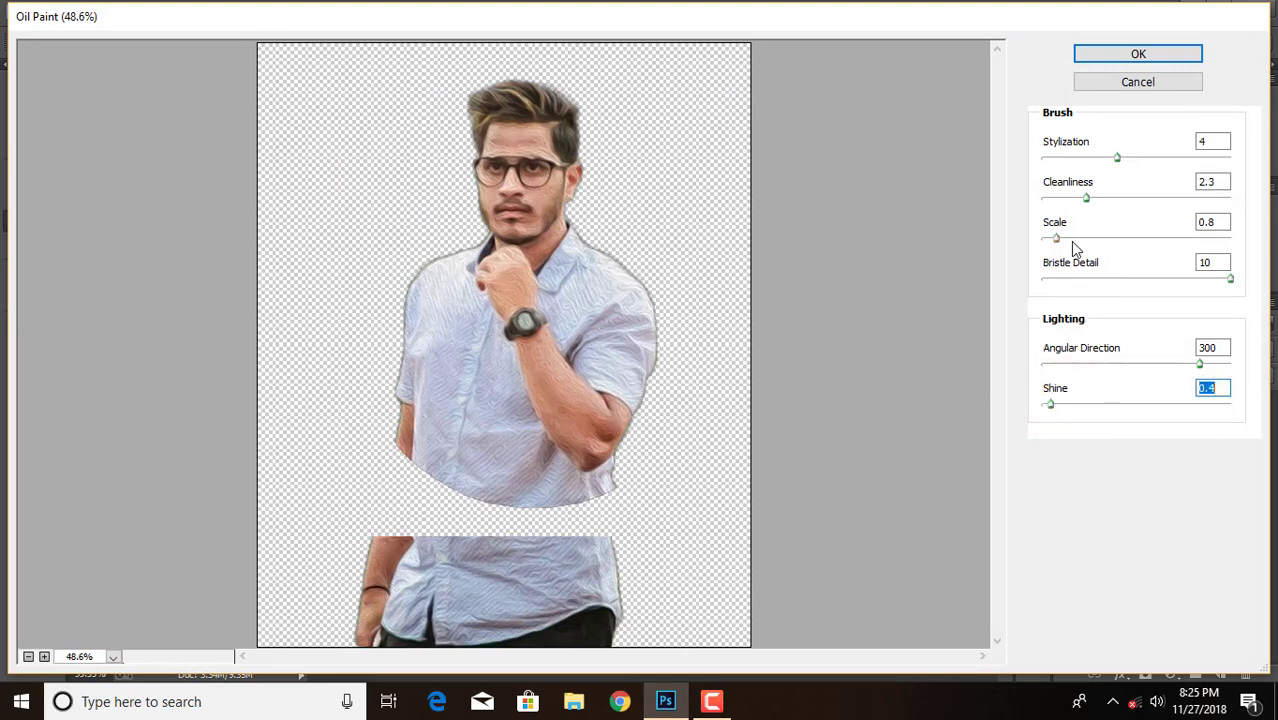
left_click(44, 657)
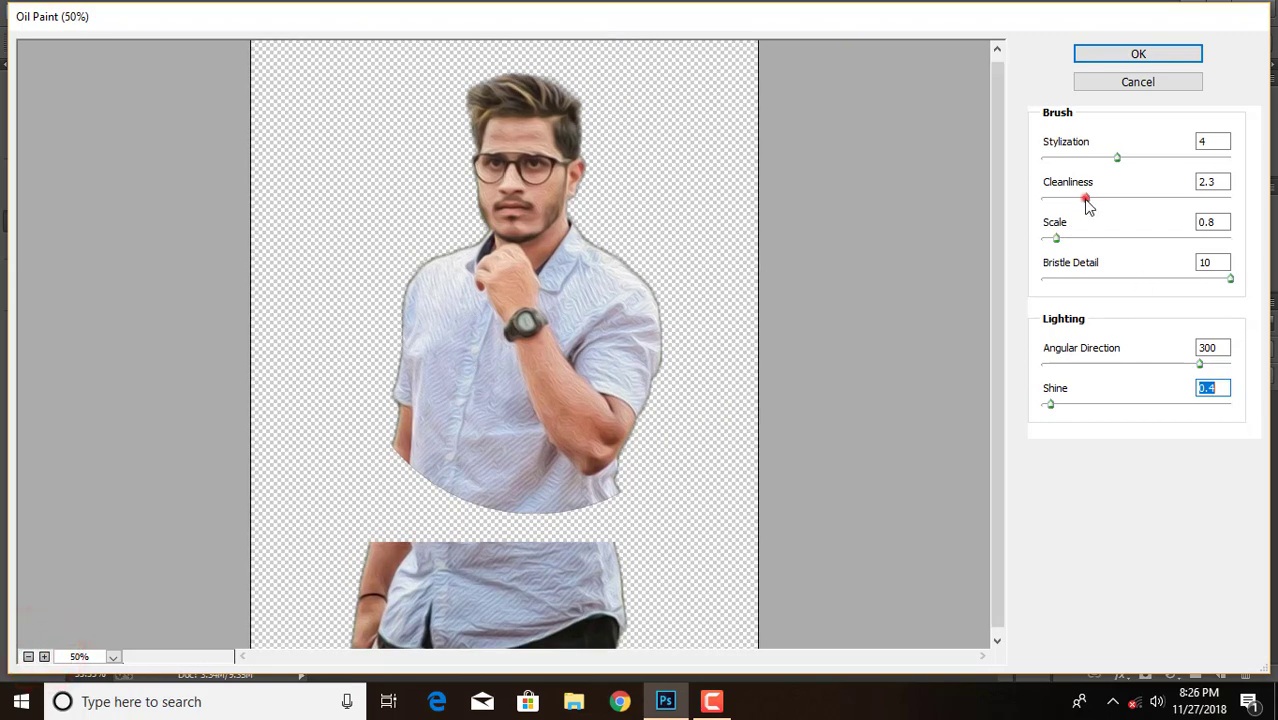
left_click_drag(1088, 205, 1115, 207)
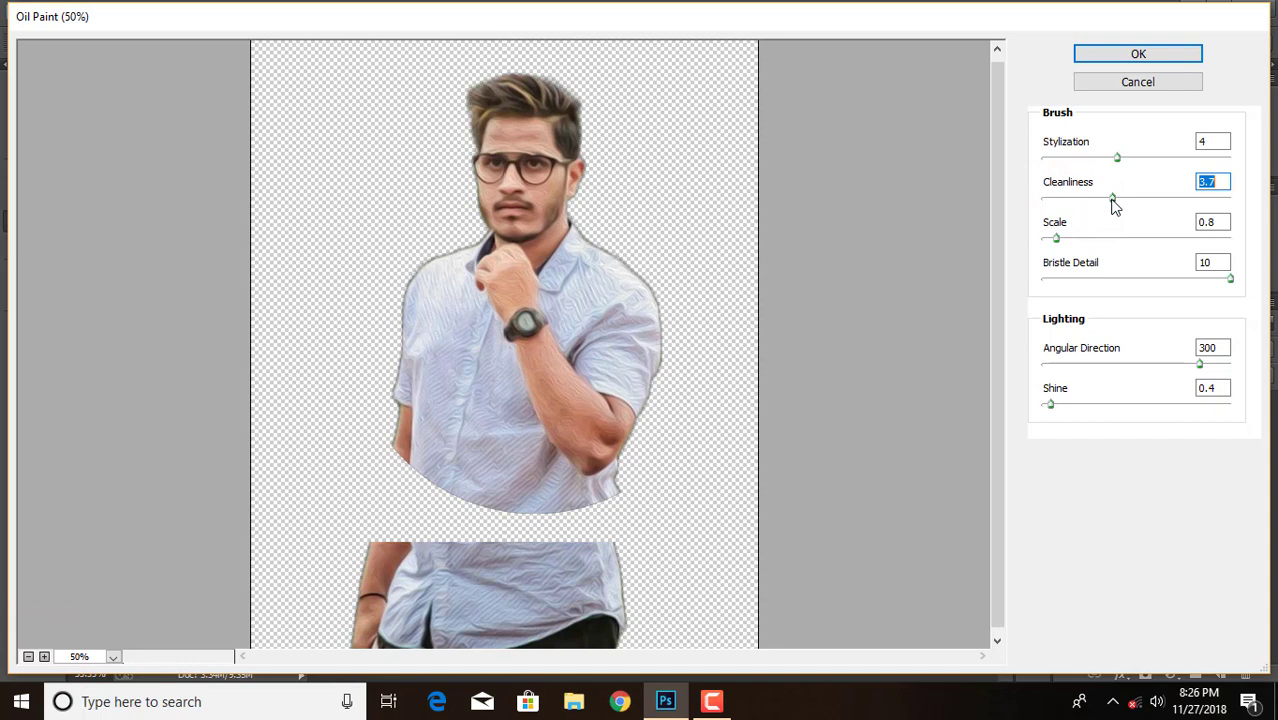
left_click_drag(1057, 239, 1079, 239)
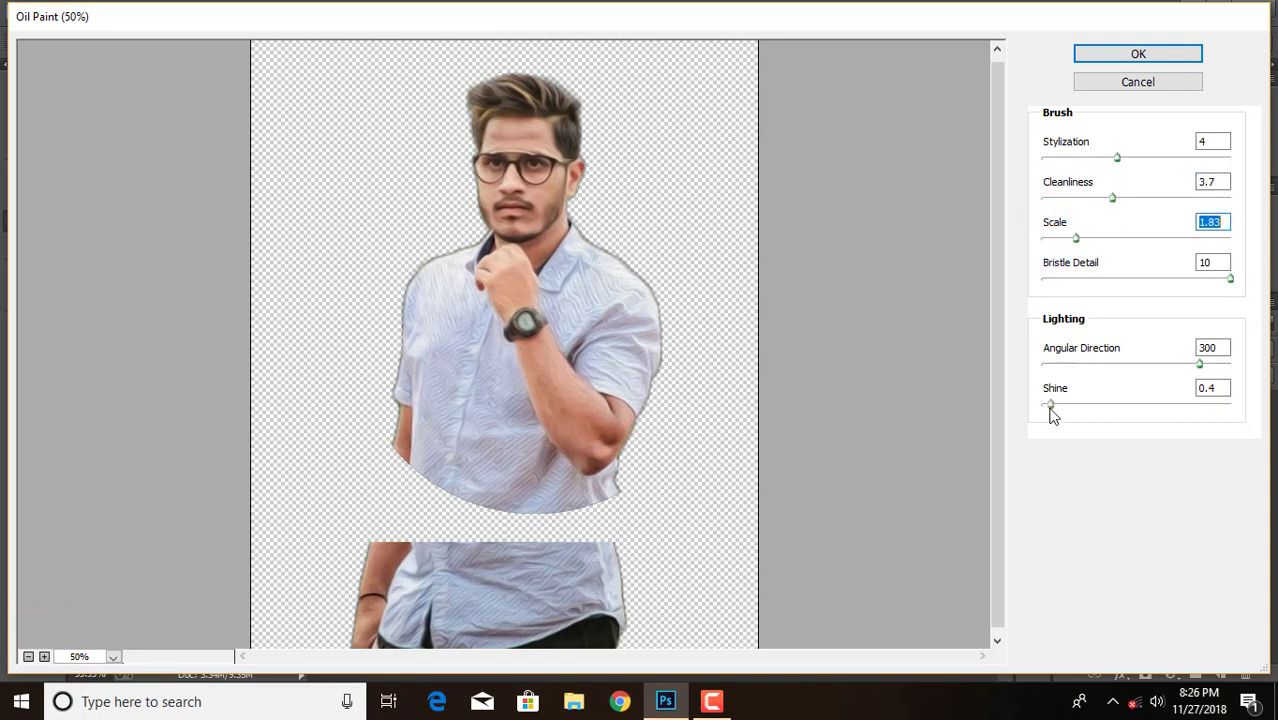
left_click_drag(1051, 412, 1048, 415)
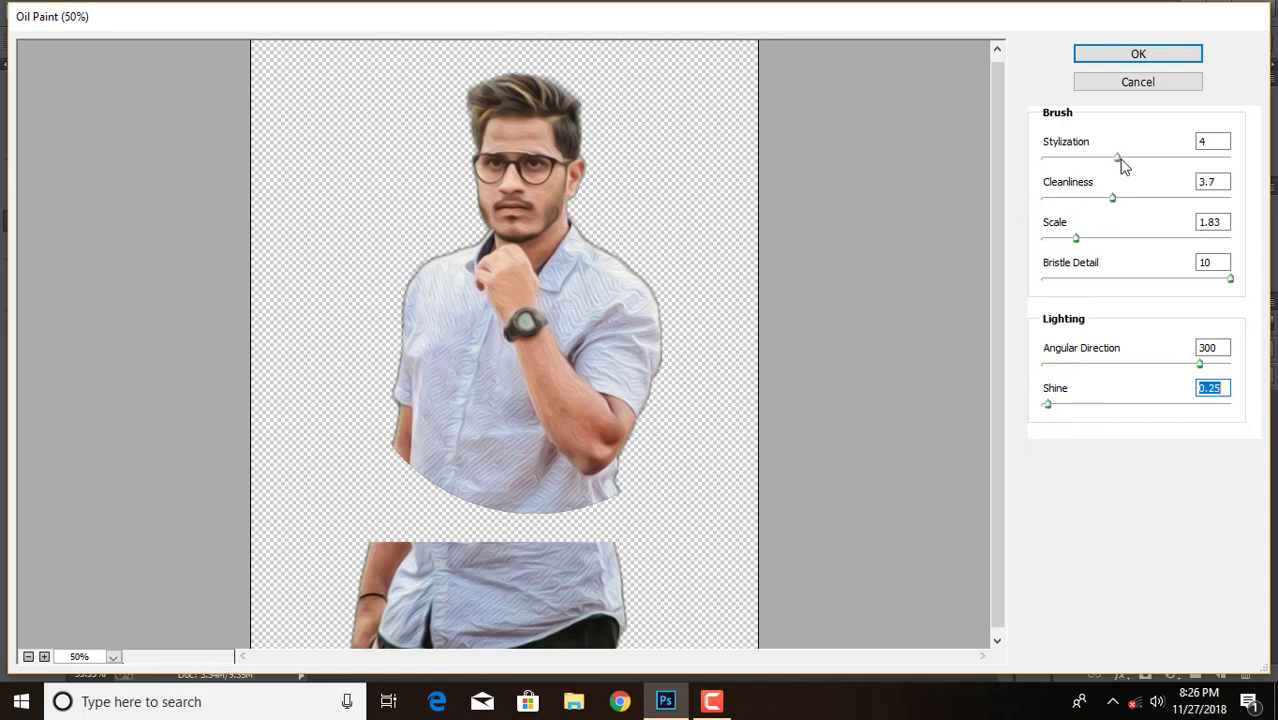
left_click_drag(1119, 159, 1154, 166)
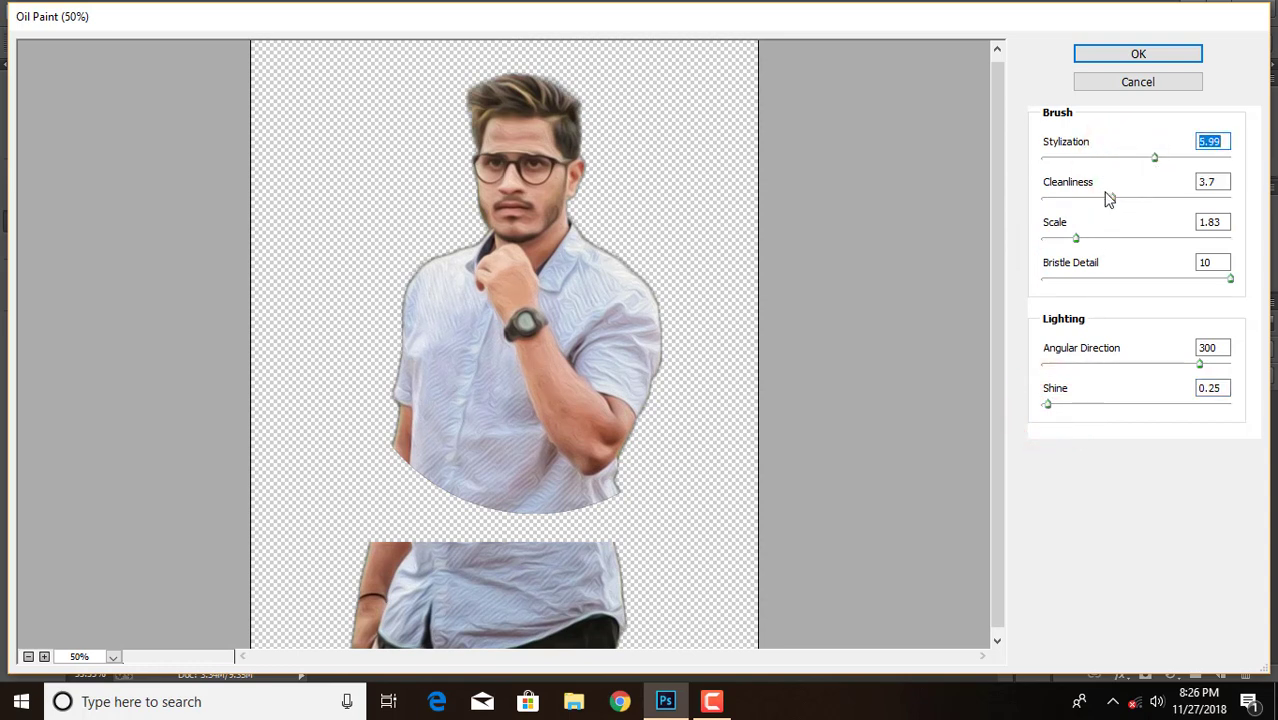
left_click_drag(1075, 243, 1052, 247)
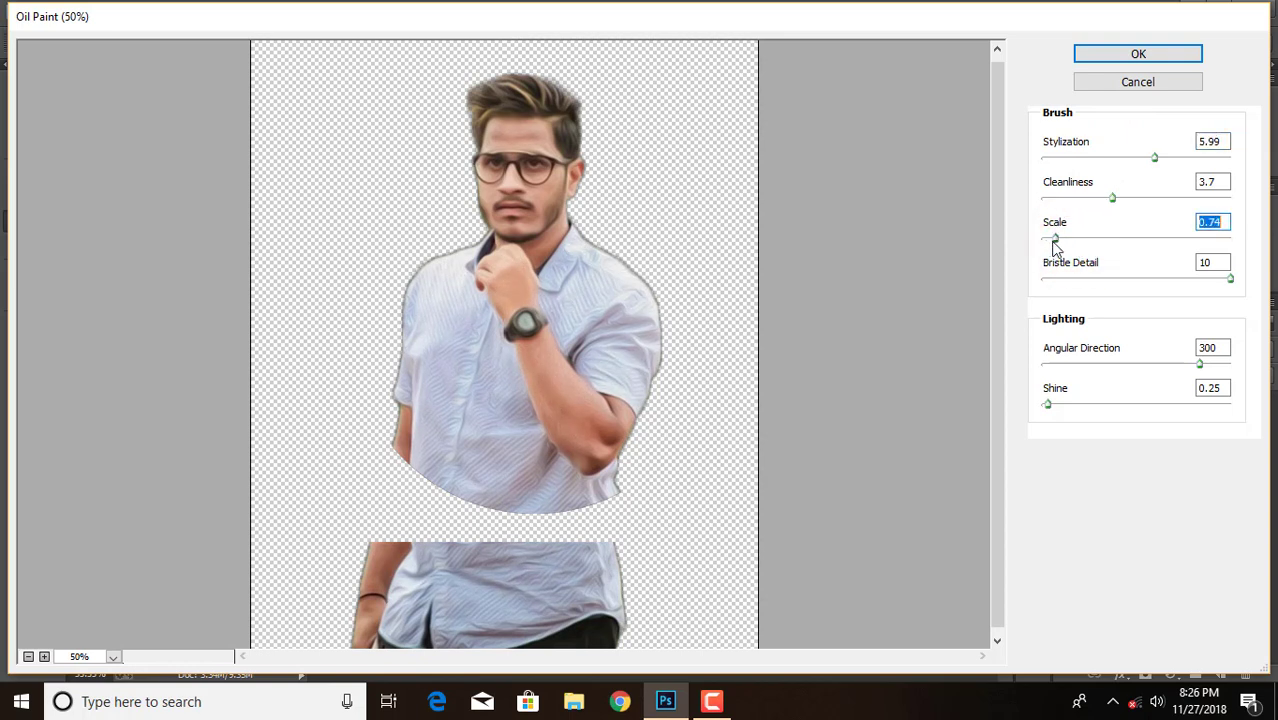
left_click(1120, 55)
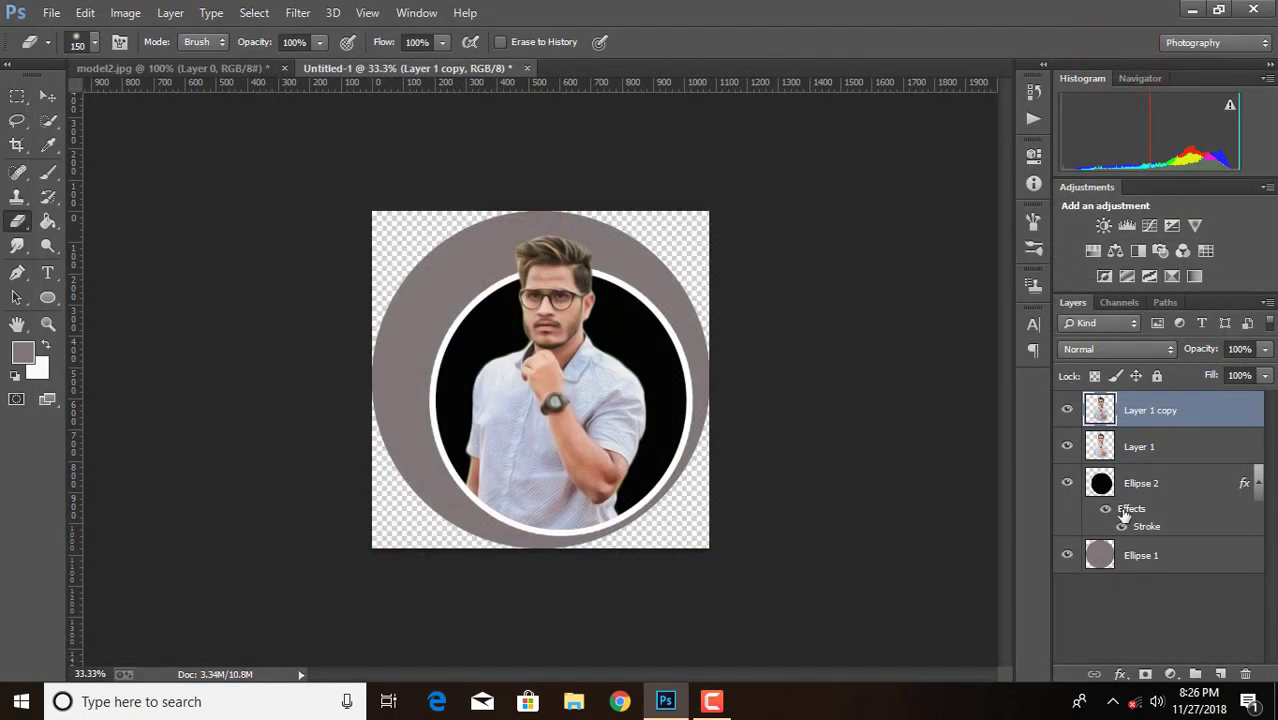
Add a layer mask to Layer 1 copy and brush black at 42% opacity over the man's face
left_click(1144, 674)
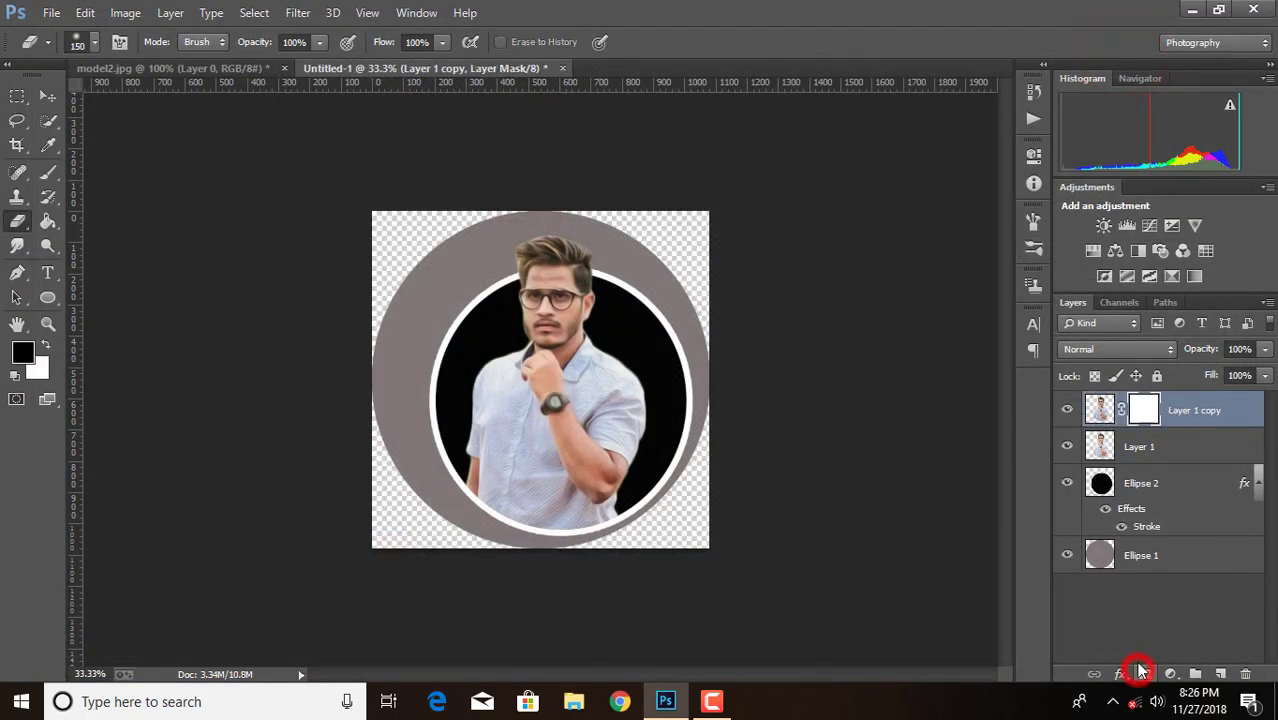
left_click(48, 172)
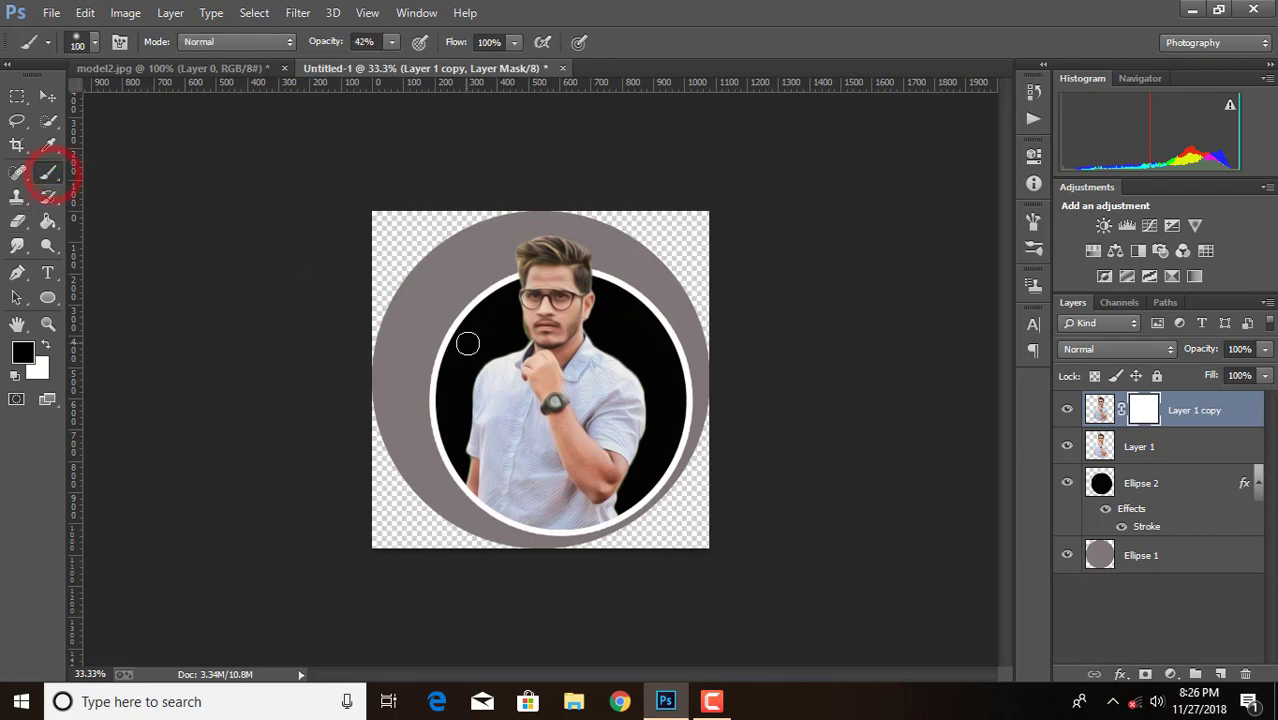
key("ctrl+plus")
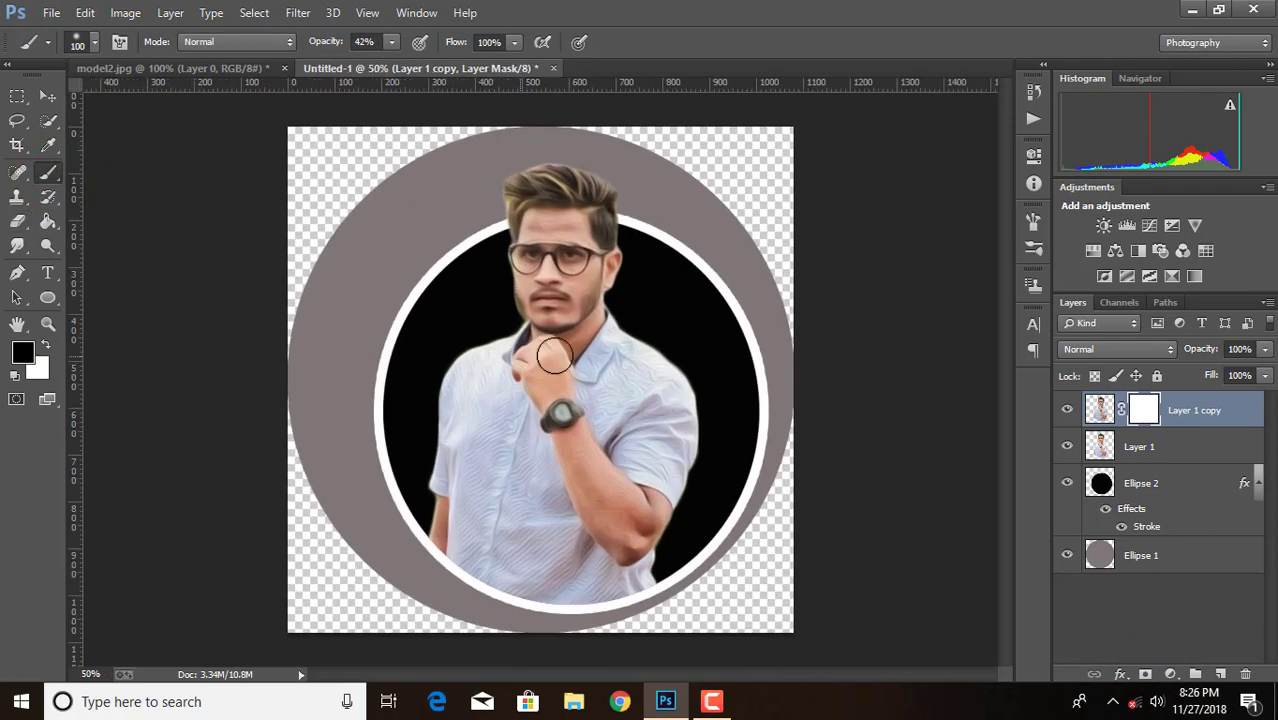
mouse_move(556, 276)
left_mouse_down()
mouse_move(542, 286)
mouse_move(575, 270)
mouse_move(530, 300)
left_mouse_up()
Raise the brush opacity to 51% and mask the oil-paint effect over the man's face, hand and arms
left_click(388, 44)
left_click_drag(392, 62, 400, 63)
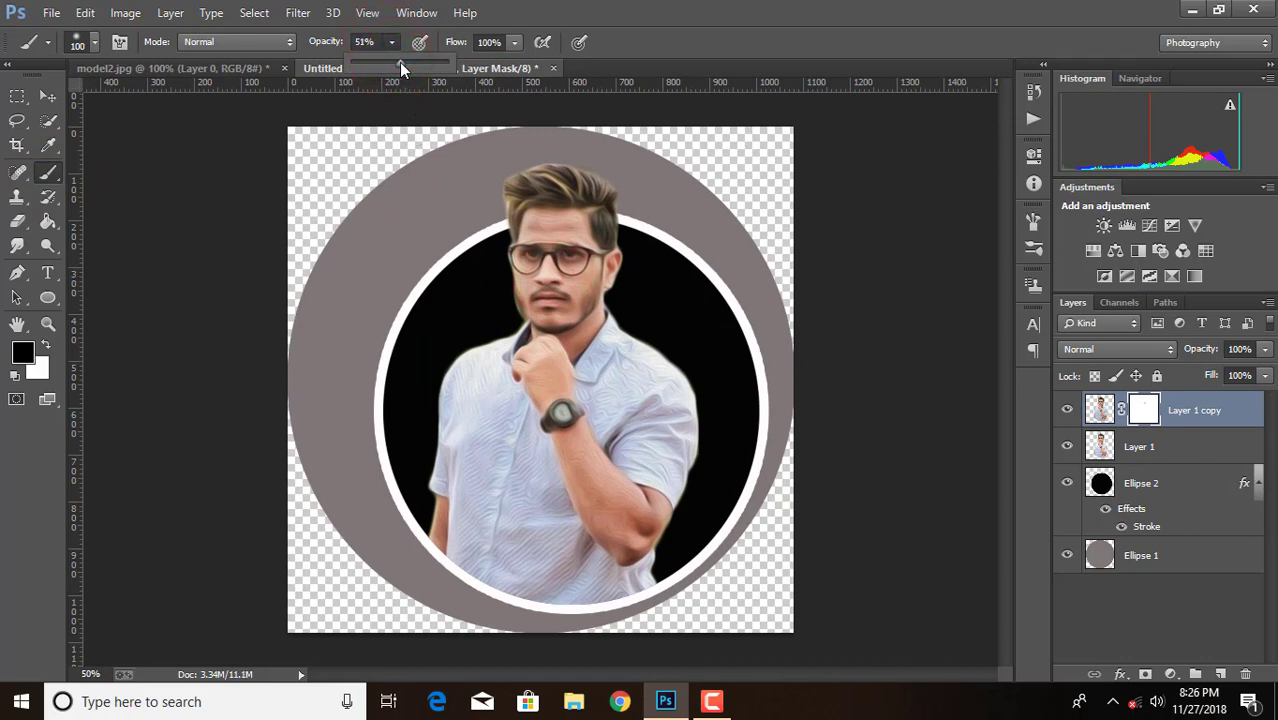
left_click(538, 252)
mouse_move(568, 228)
left_mouse_down()
mouse_move(586, 268)
mouse_move(528, 258)
mouse_move(537, 312)
mouse_move(547, 282)
mouse_move(524, 297)
mouse_move(527, 317)
mouse_move(526, 270)
mouse_move(547, 242)
mouse_move(529, 240)
mouse_move(553, 220)
mouse_move(579, 248)
mouse_move(567, 272)
mouse_move(604, 272)
left_mouse_up()
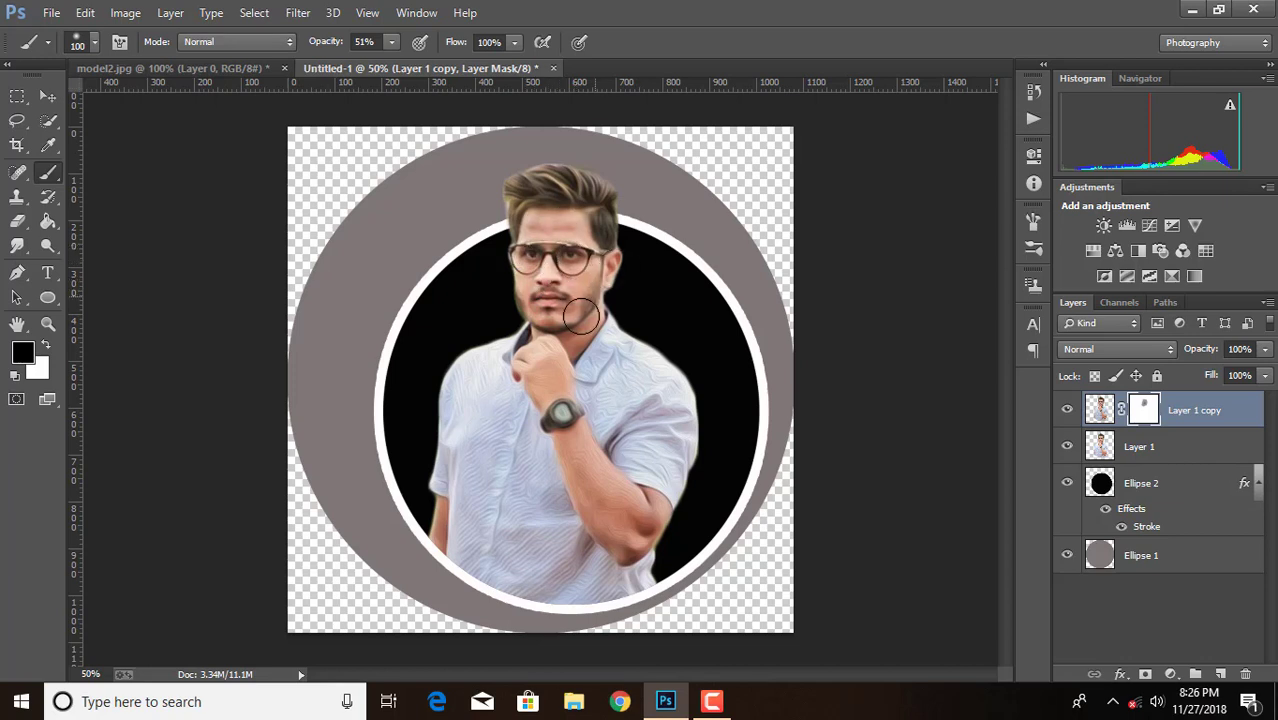
mouse_move(581, 316)
left_mouse_down()
mouse_move(547, 340)
mouse_move(574, 320)
mouse_move(565, 345)
mouse_move(529, 300)
mouse_move(549, 337)
mouse_move(539, 391)
mouse_move(573, 463)
mouse_move(544, 384)
mouse_move(575, 440)
mouse_move(555, 365)
mouse_move(598, 483)
mouse_move(660, 507)
mouse_move(626, 547)
mouse_move(588, 506)
mouse_move(637, 553)
mouse_move(615, 543)
mouse_move(624, 555)
mouse_move(638, 528)
mouse_move(615, 525)
mouse_move(630, 548)
mouse_move(638, 533)
mouse_move(600, 518)
left_mouse_up()
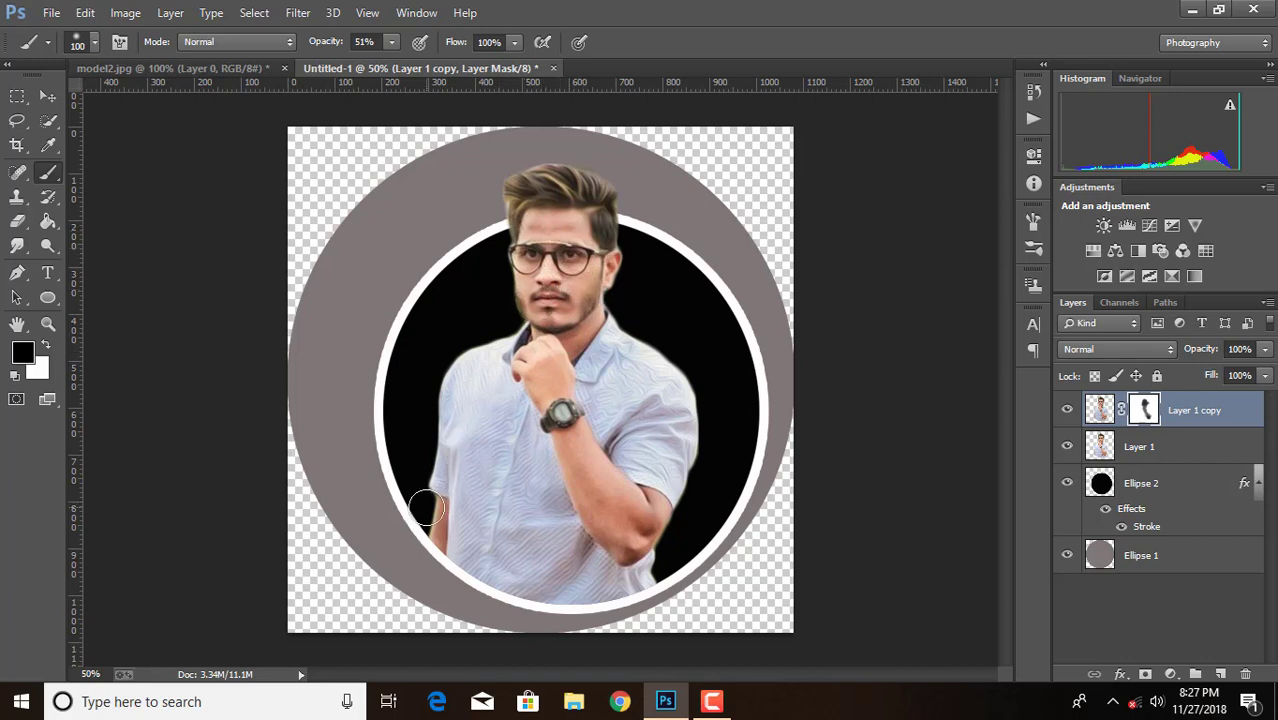
mouse_move(426, 508)
left_mouse_down()
mouse_move(437, 559)
mouse_move(428, 529)
left_mouse_up()
Merge Layer 1 copy and Layer 1 into a single layer
left_click(1188, 455, "ctrl")
right_click(1185, 445)
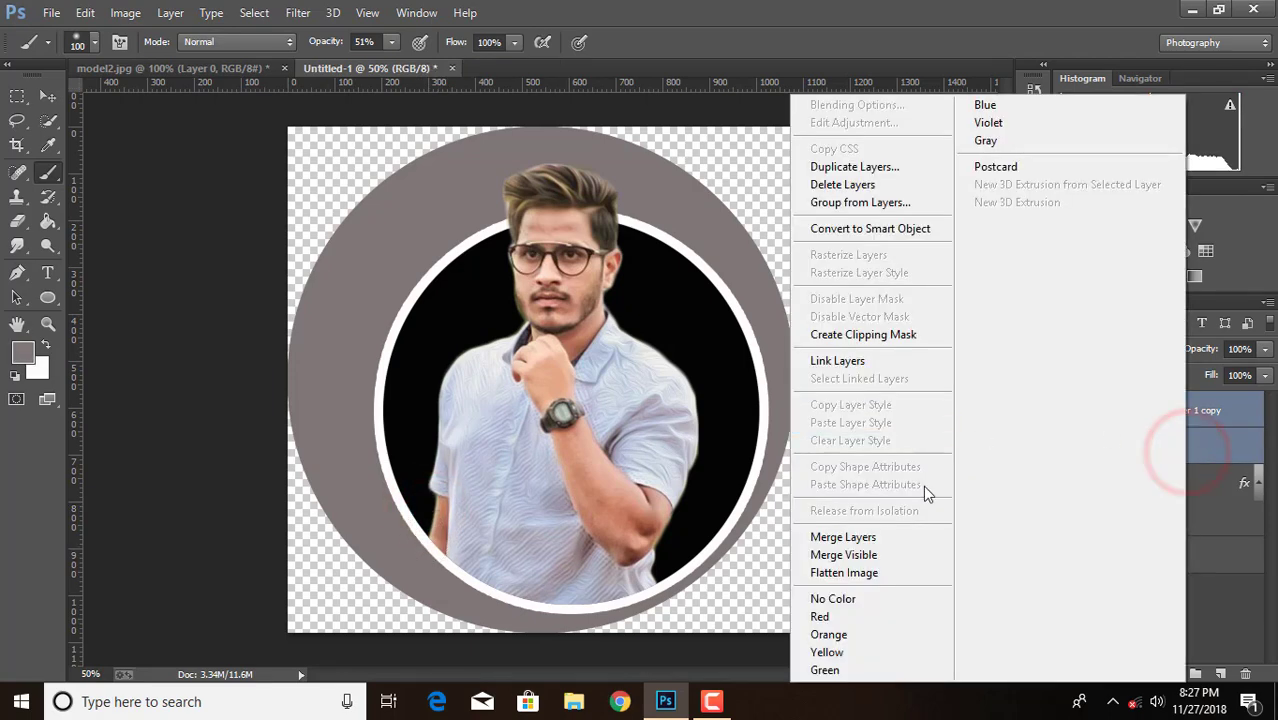
left_click(890, 534)
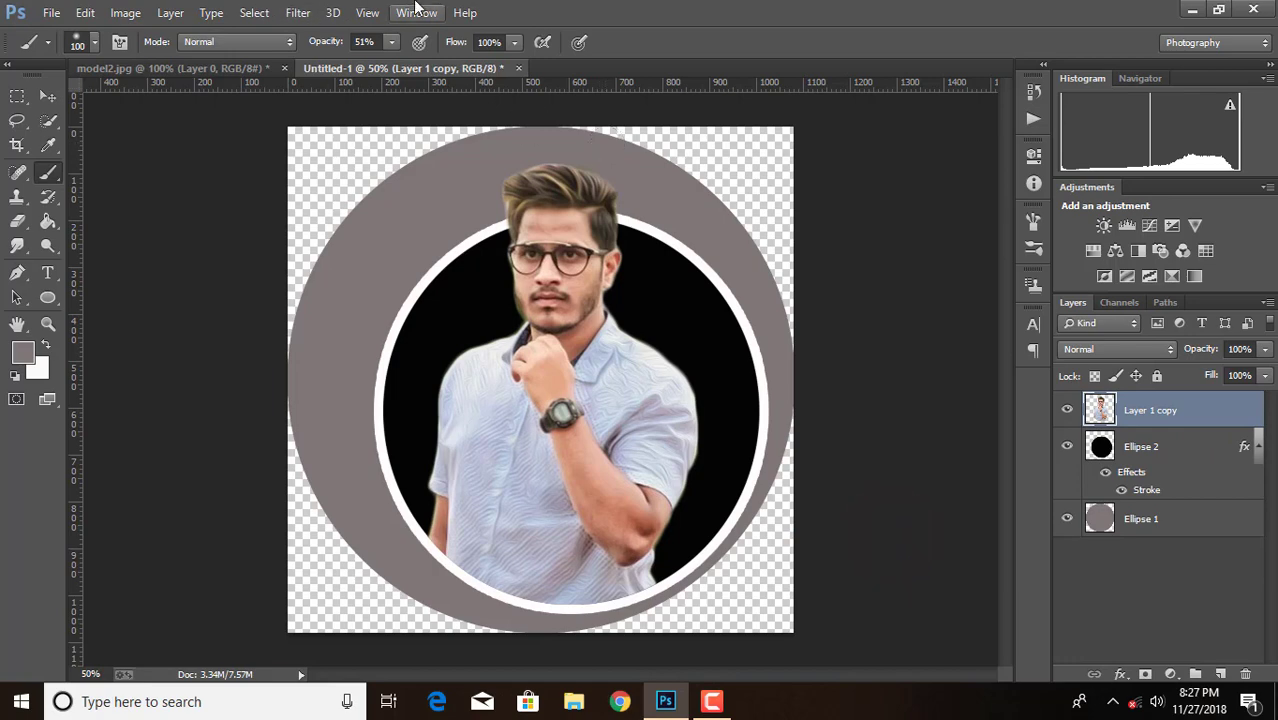
Apply the Camera Raw Filter to the merged man with Clarity +40, Blacks -5, Whites +33, Shadows -23 and Highlights +14
left_click(297, 12)
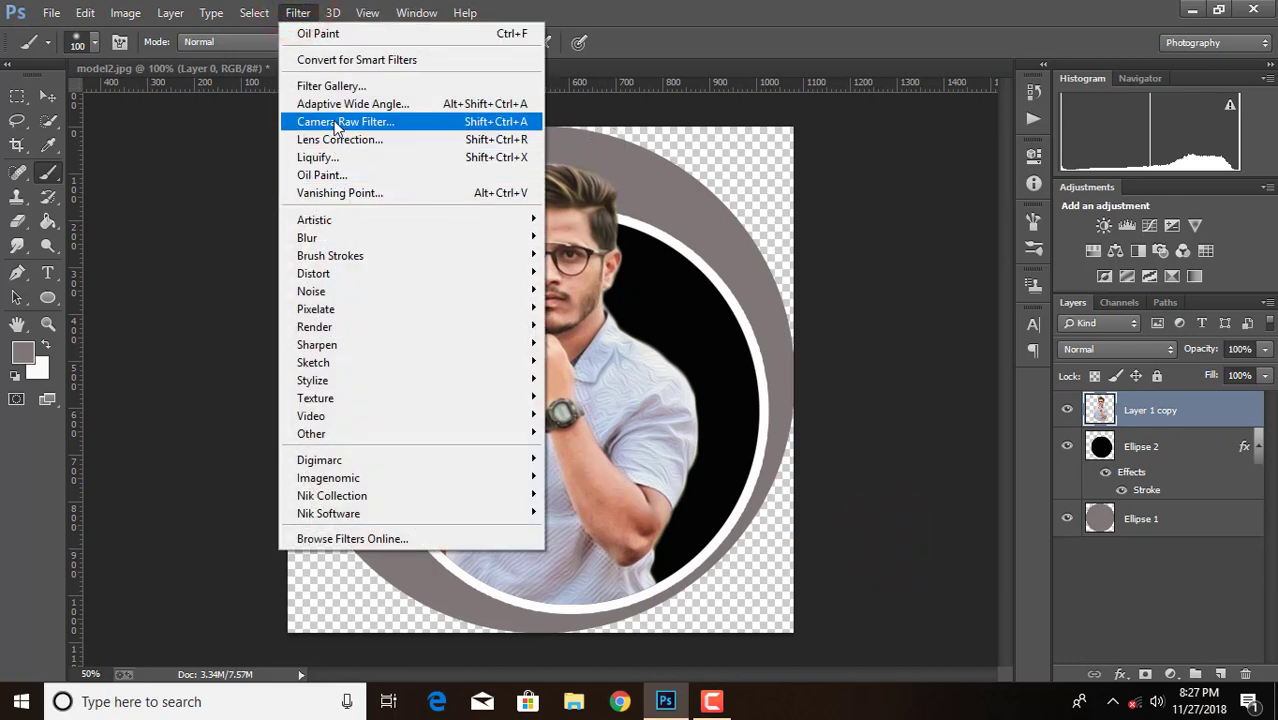
left_click(336, 122)
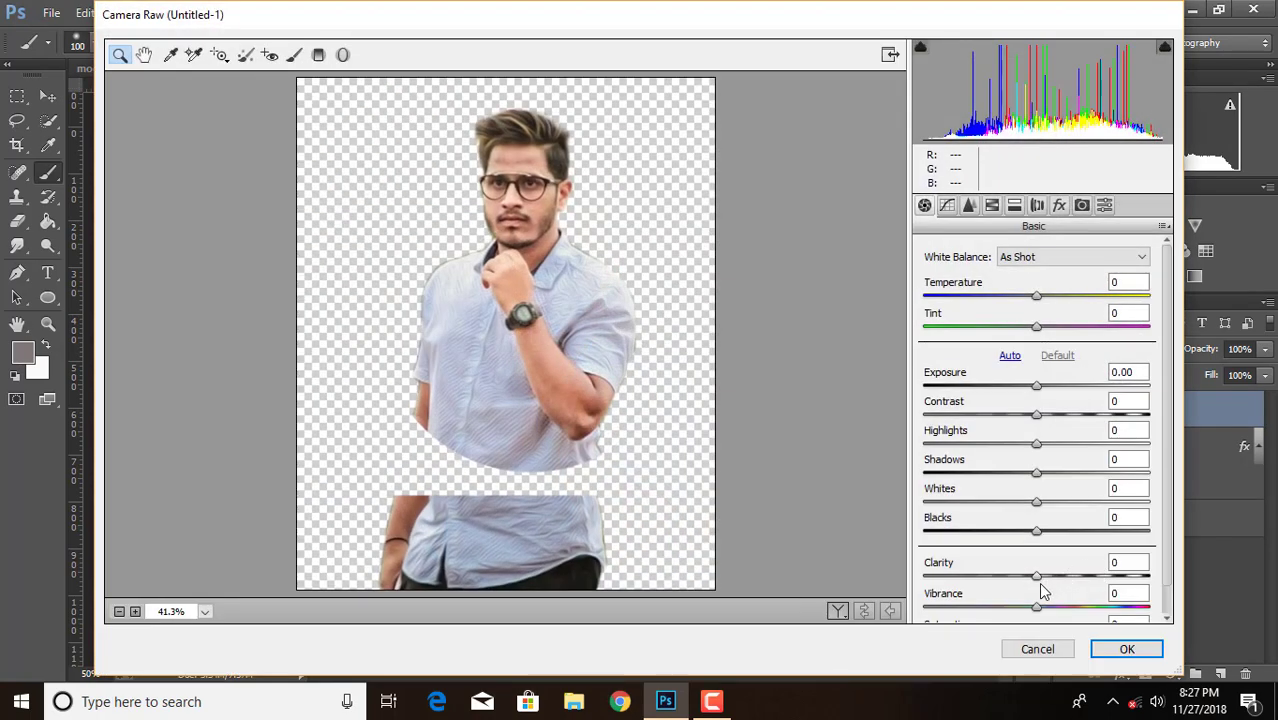
left_click(134, 612)
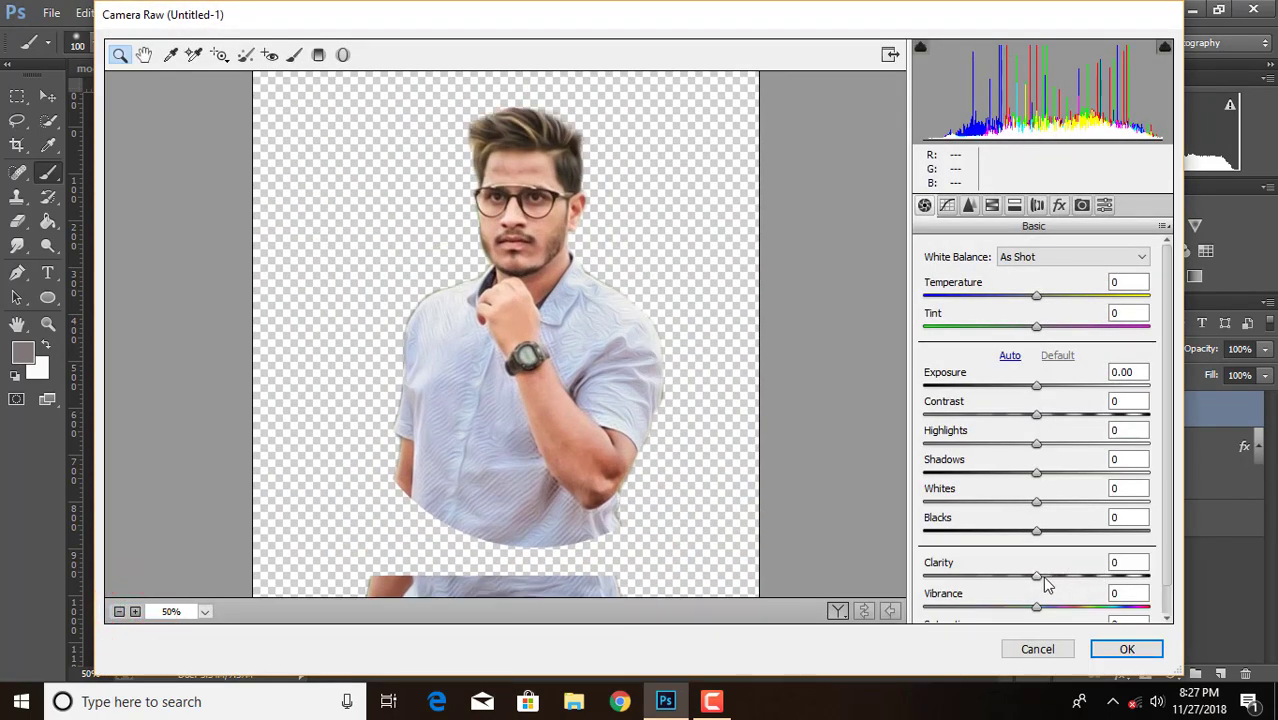
left_click_drag(1042, 576, 1083, 581)
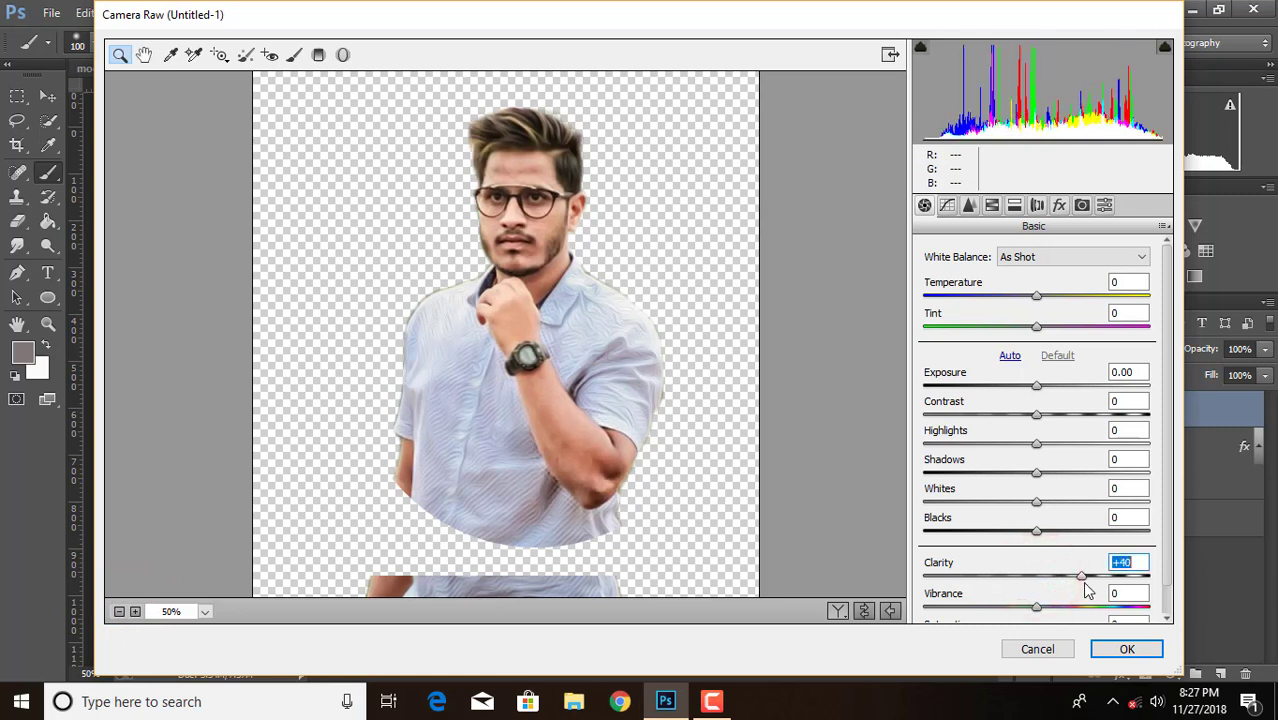
mouse_move(1033, 540)
left_mouse_down()
mouse_move(993, 535)
mouse_move(1022, 538)
left_mouse_up()
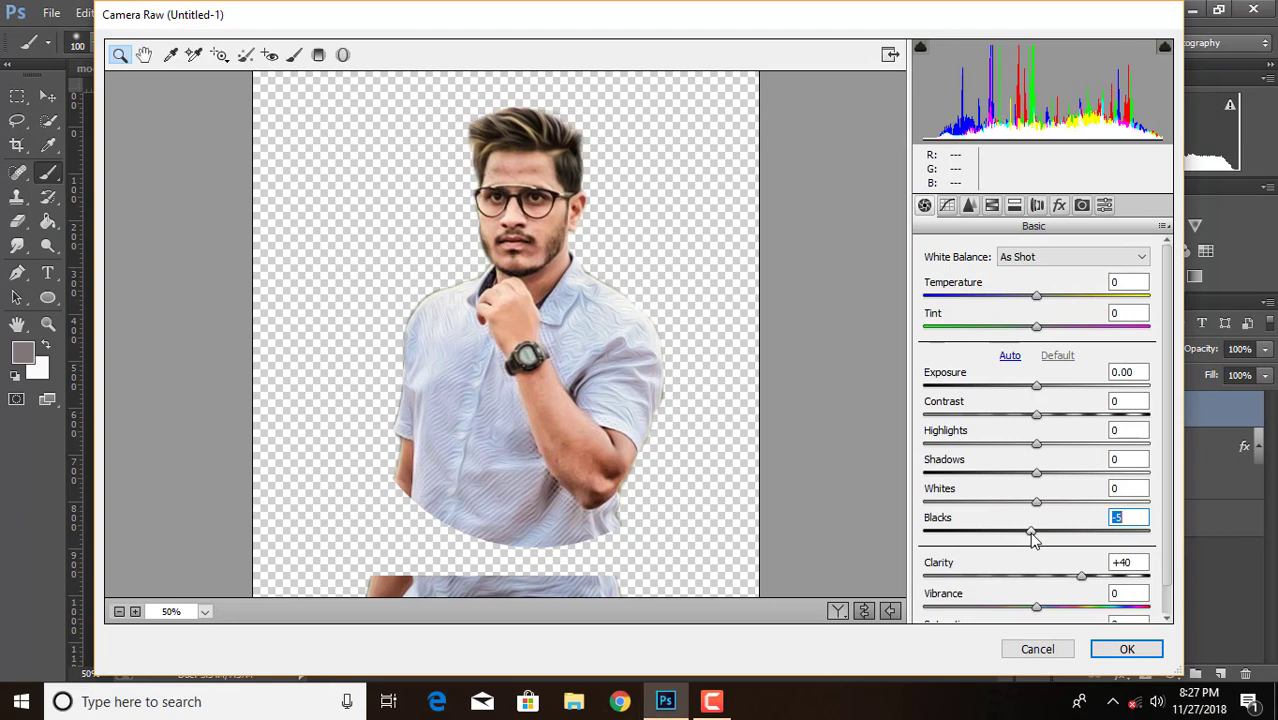
left_click_drag(1037, 502, 1053, 451)
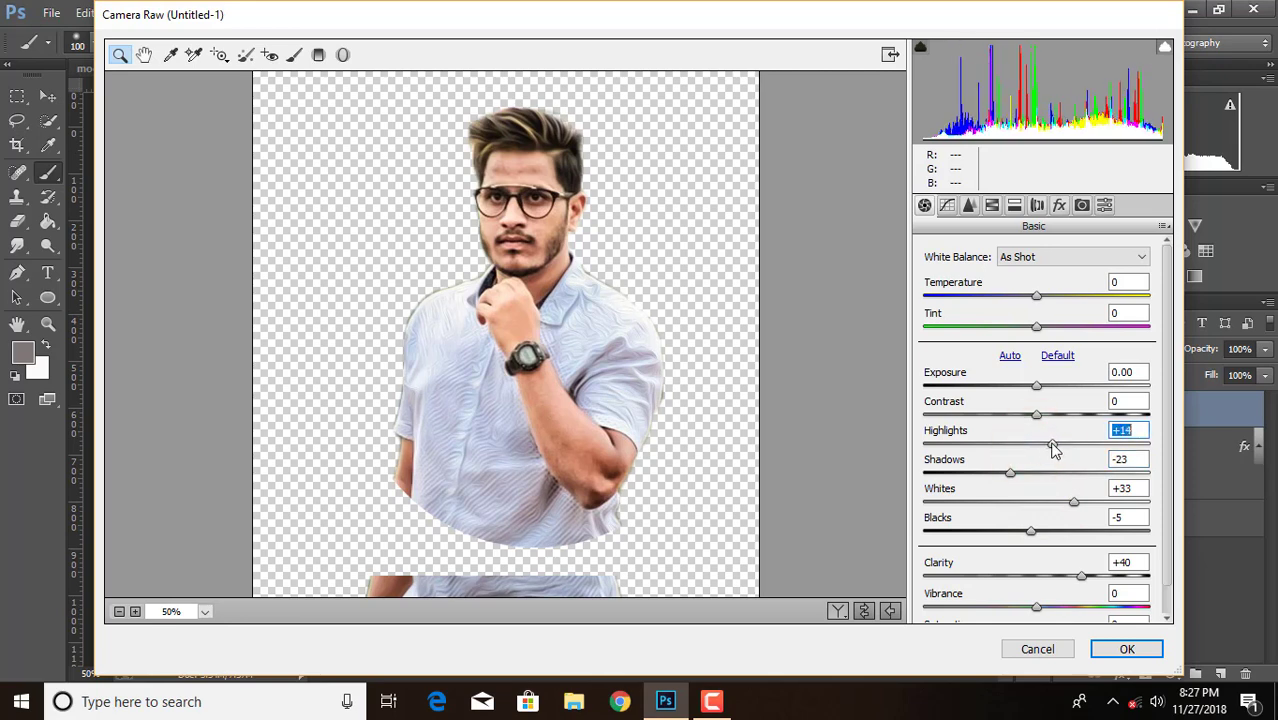
left_click(1122, 650)
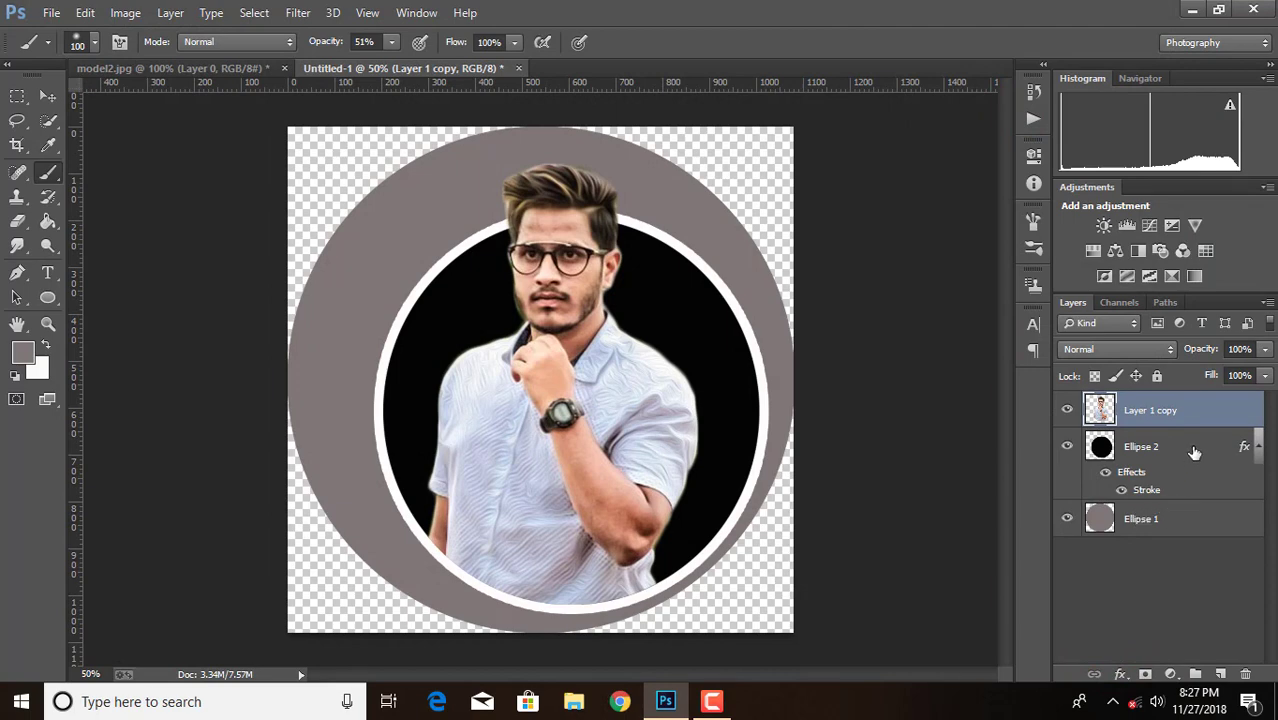
Add a drop shadow with a size of 169 px to the black circle, Ellipse 2
key("ctrl+minus")
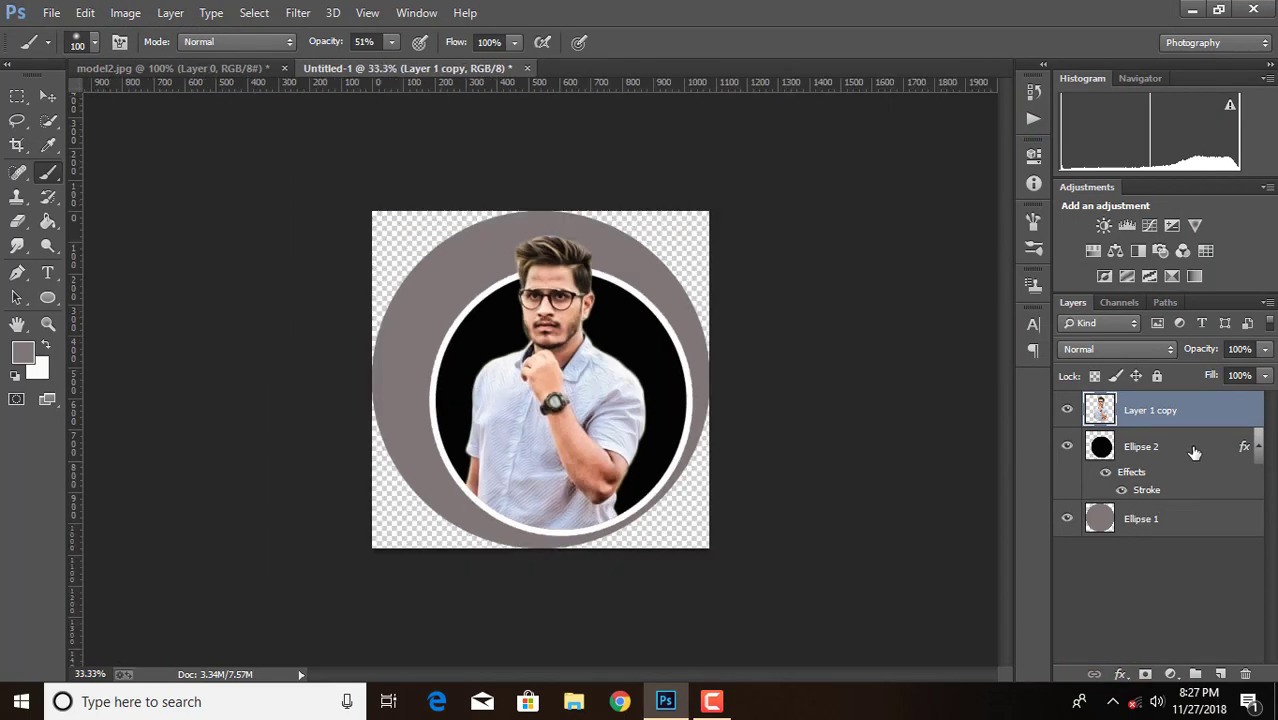
double_click(1194, 450)
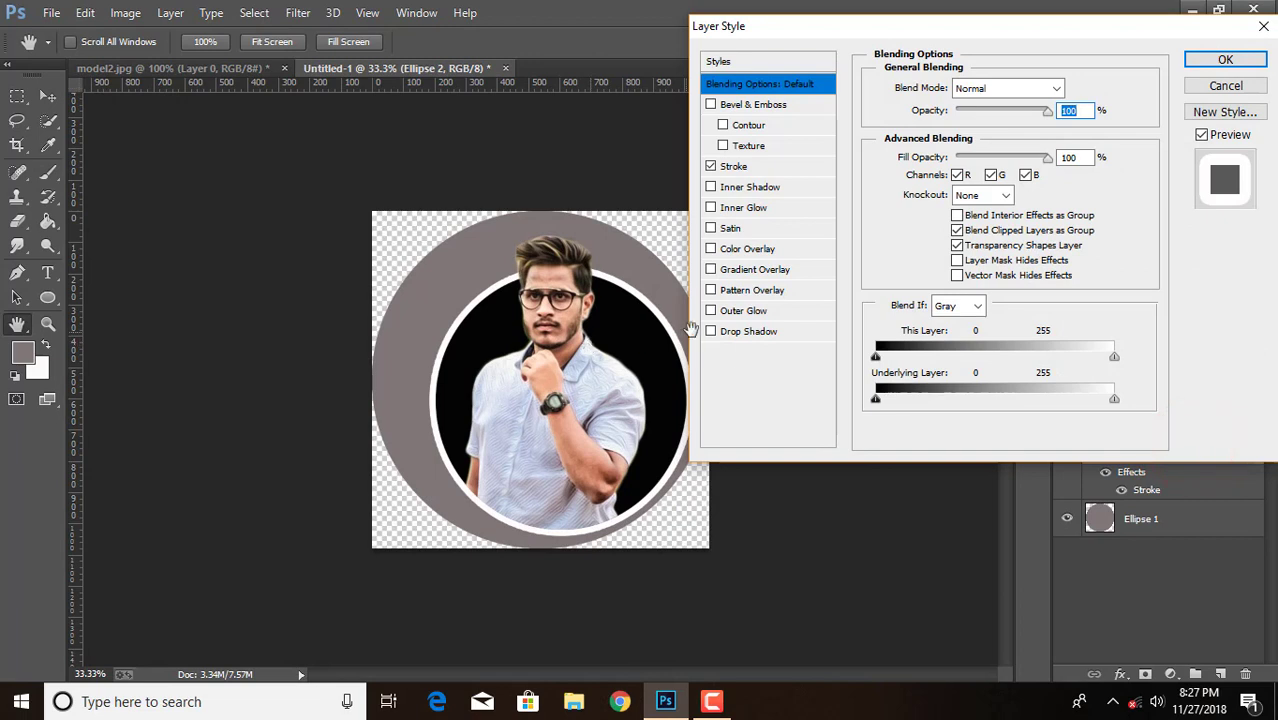
left_click(738, 333)
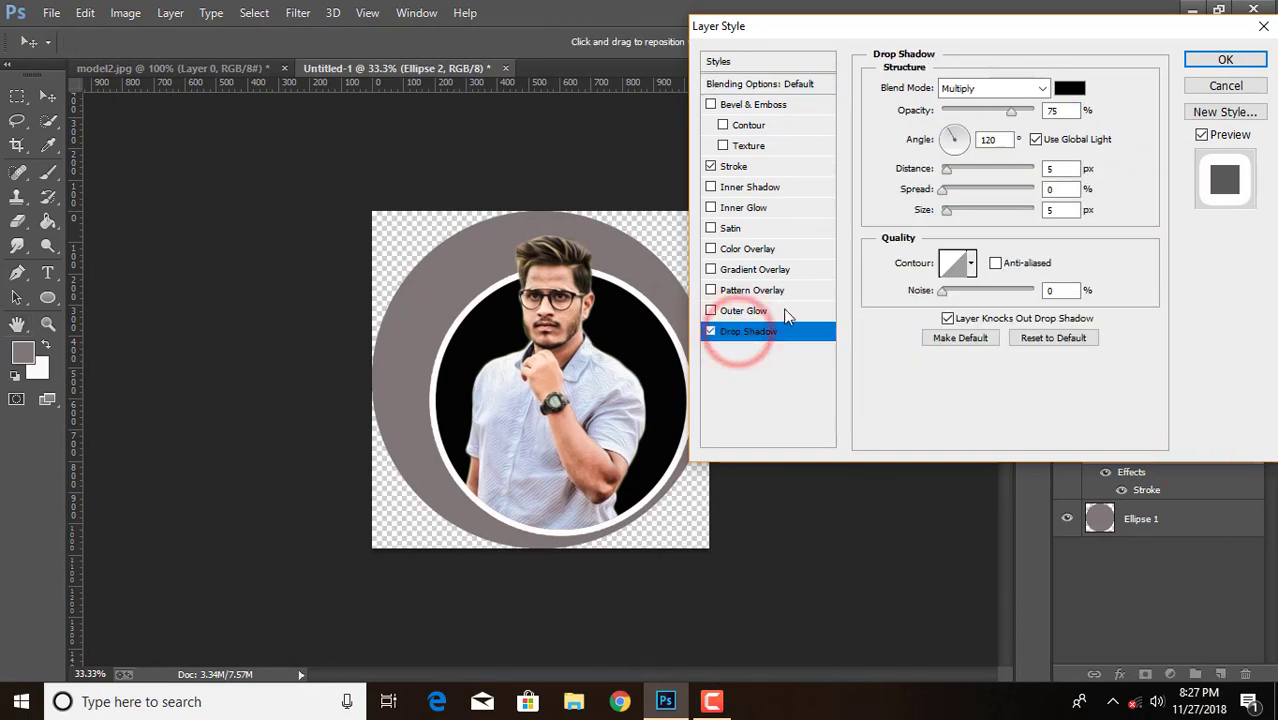
left_click_drag(950, 220, 1006, 214)
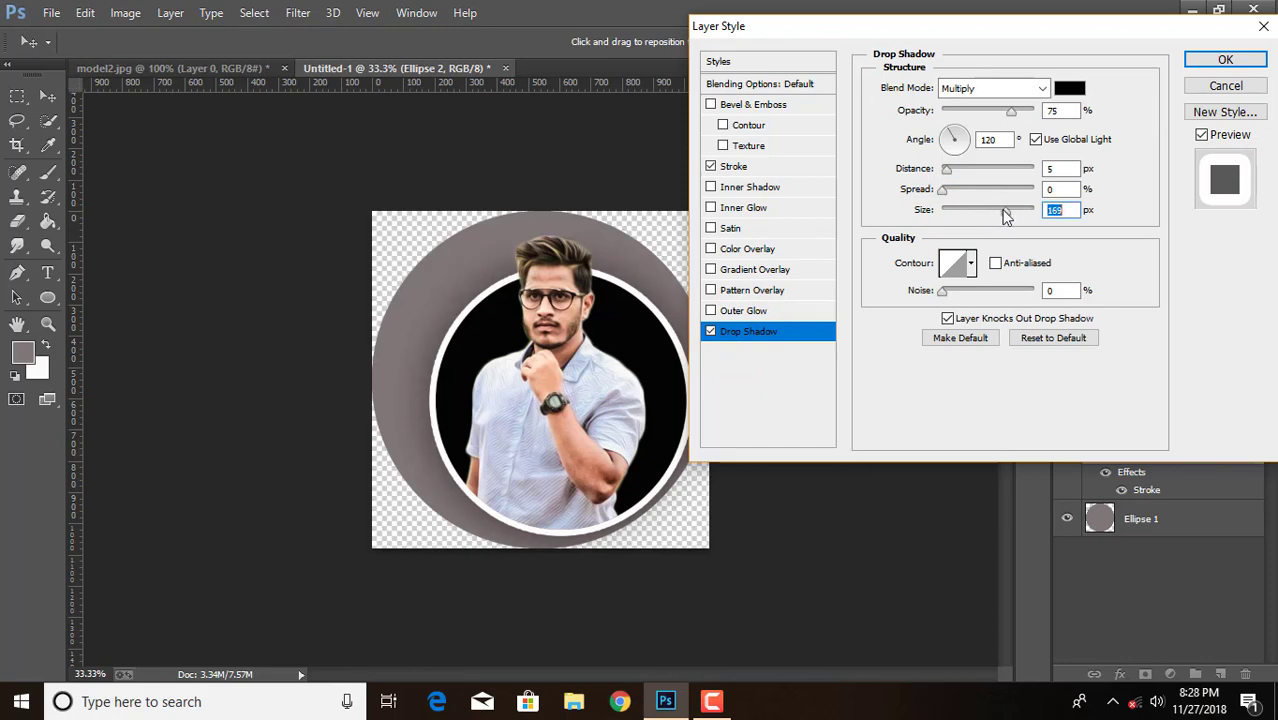
left_click(1203, 63)
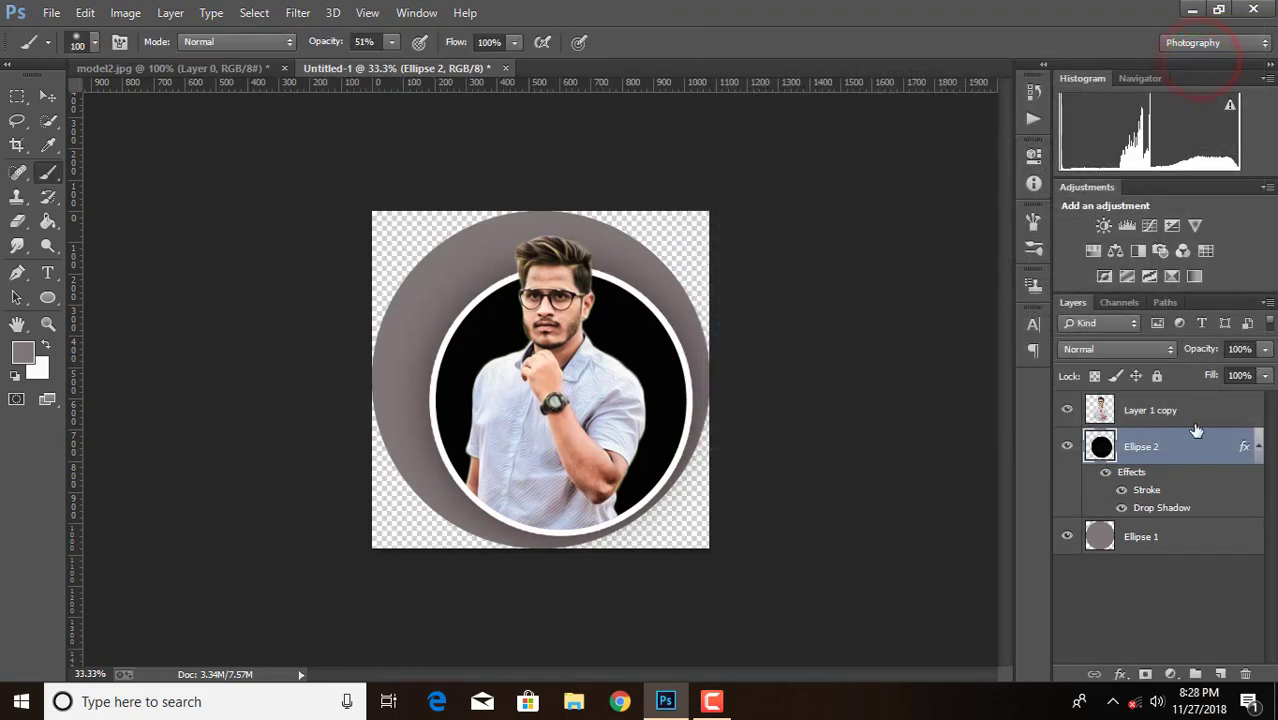
Add a drop shadow with default settings to the grey circle, Ellipse 1
double_click(1205, 540)
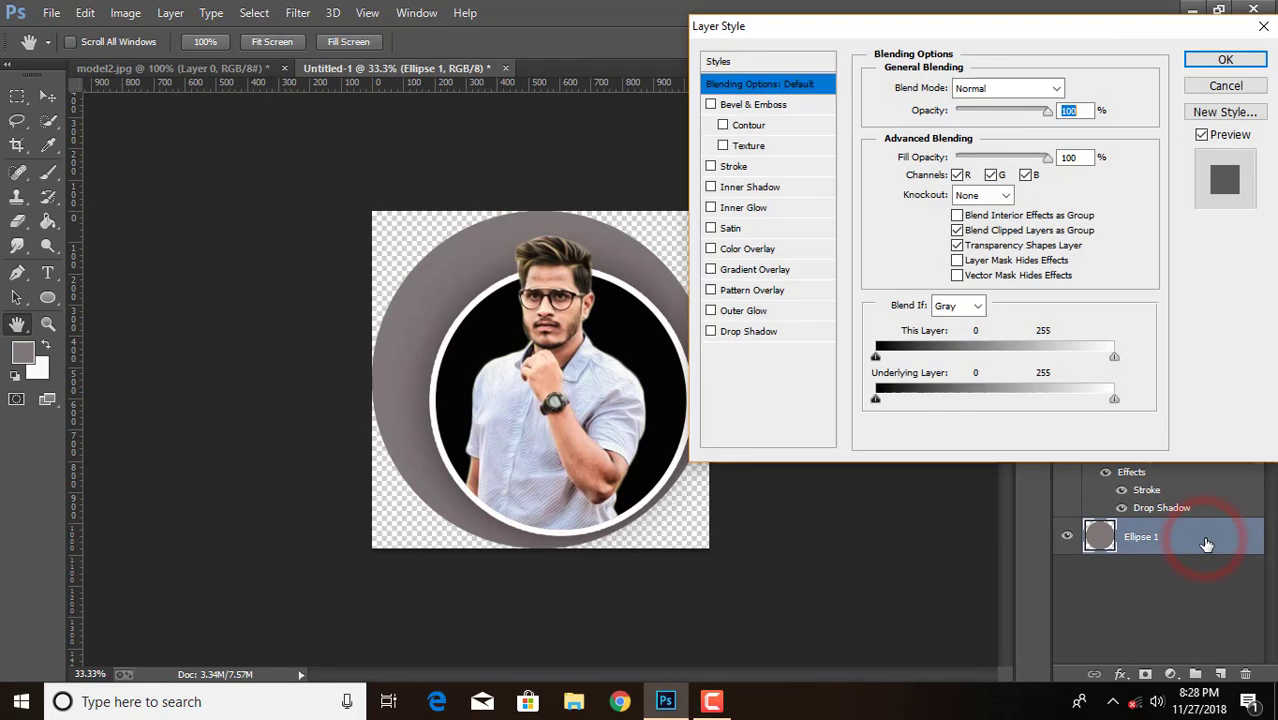
left_click(716, 336)
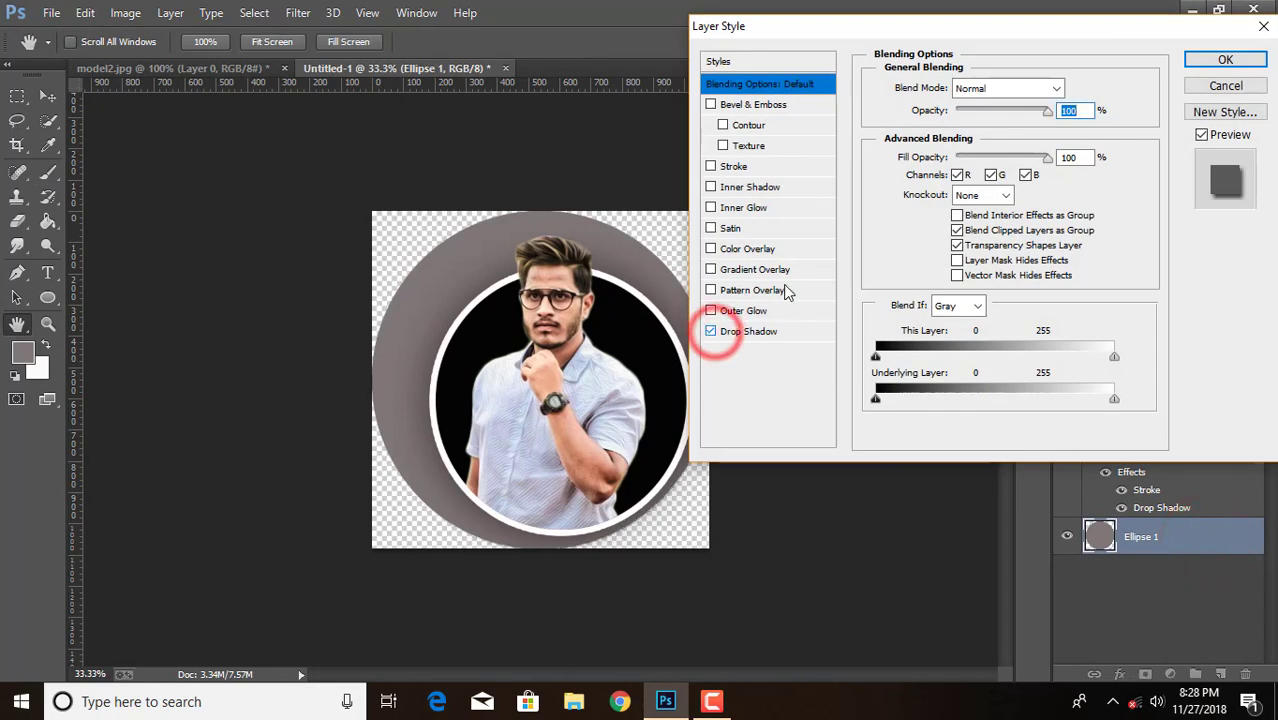
left_click(1225, 60)
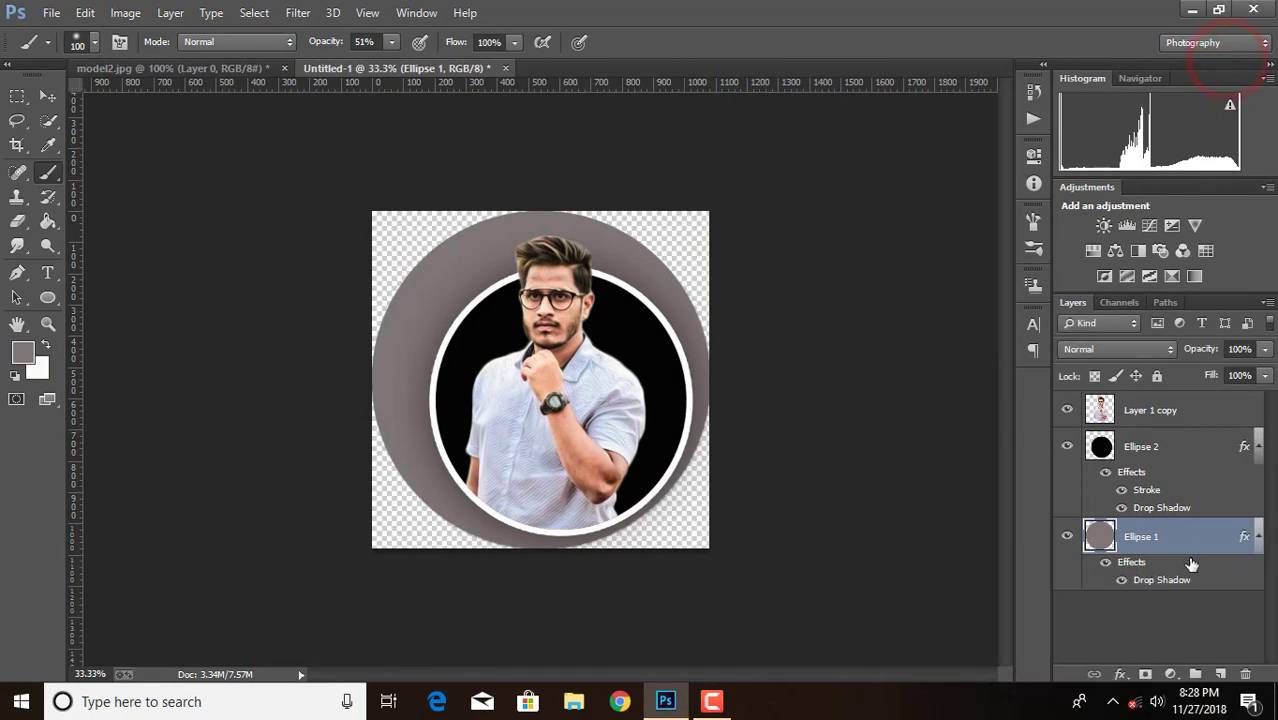
Create a new layer above Ellipse 1 and fill it with white using the Paint Bucket
left_click(1220, 674)
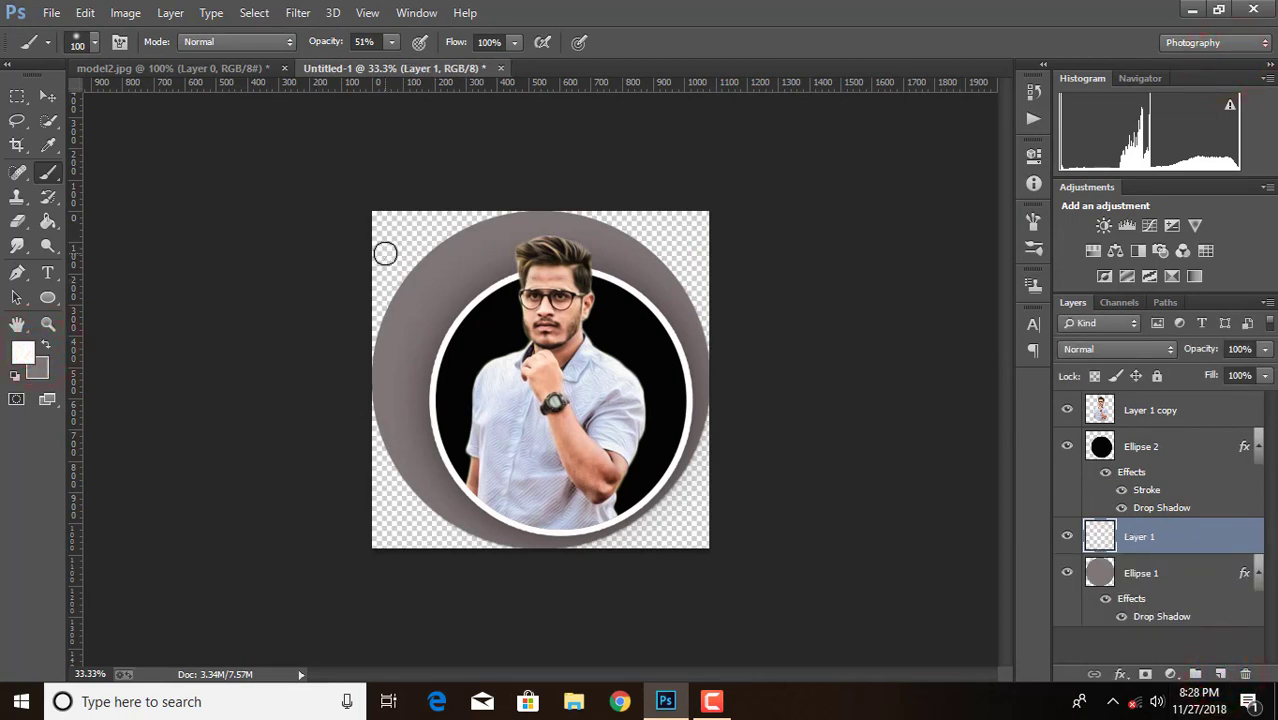
left_click(47, 219)
left_click(400, 248)
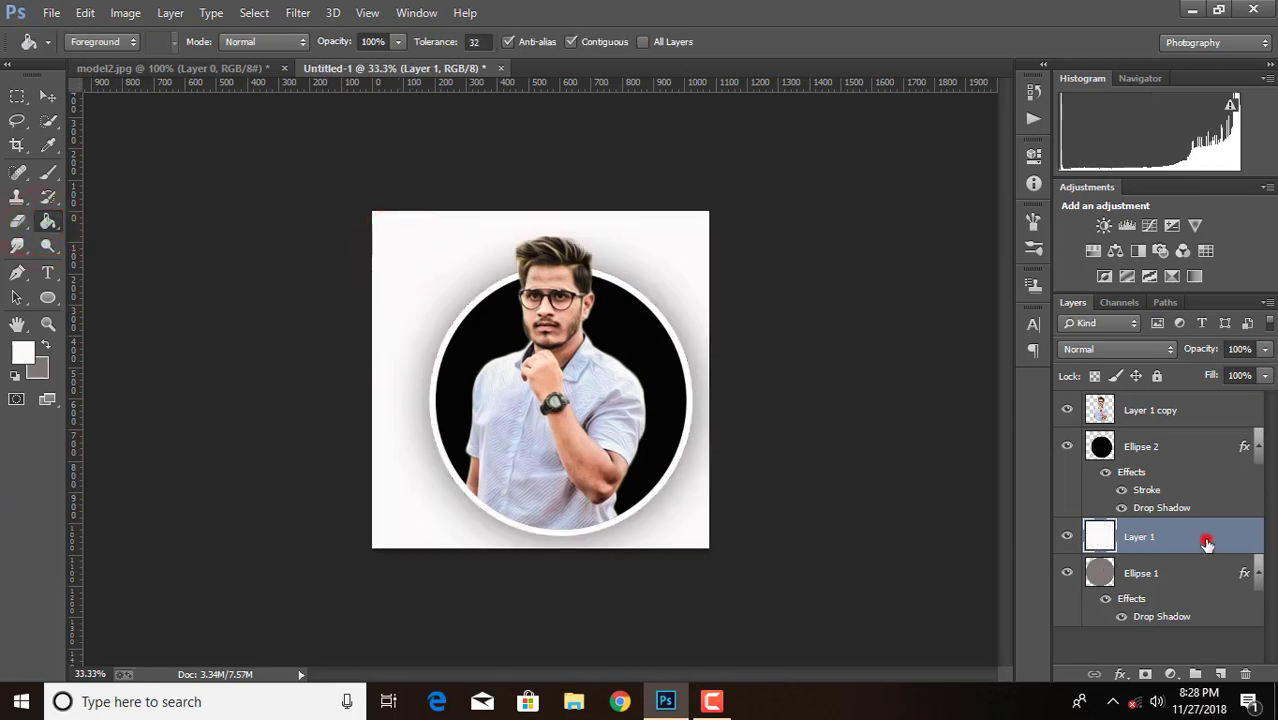
Move the white Layer 1 beneath the grey circle, Ellipse 1, and flatten the image
left_click_drag(1207, 541, 1200, 626)
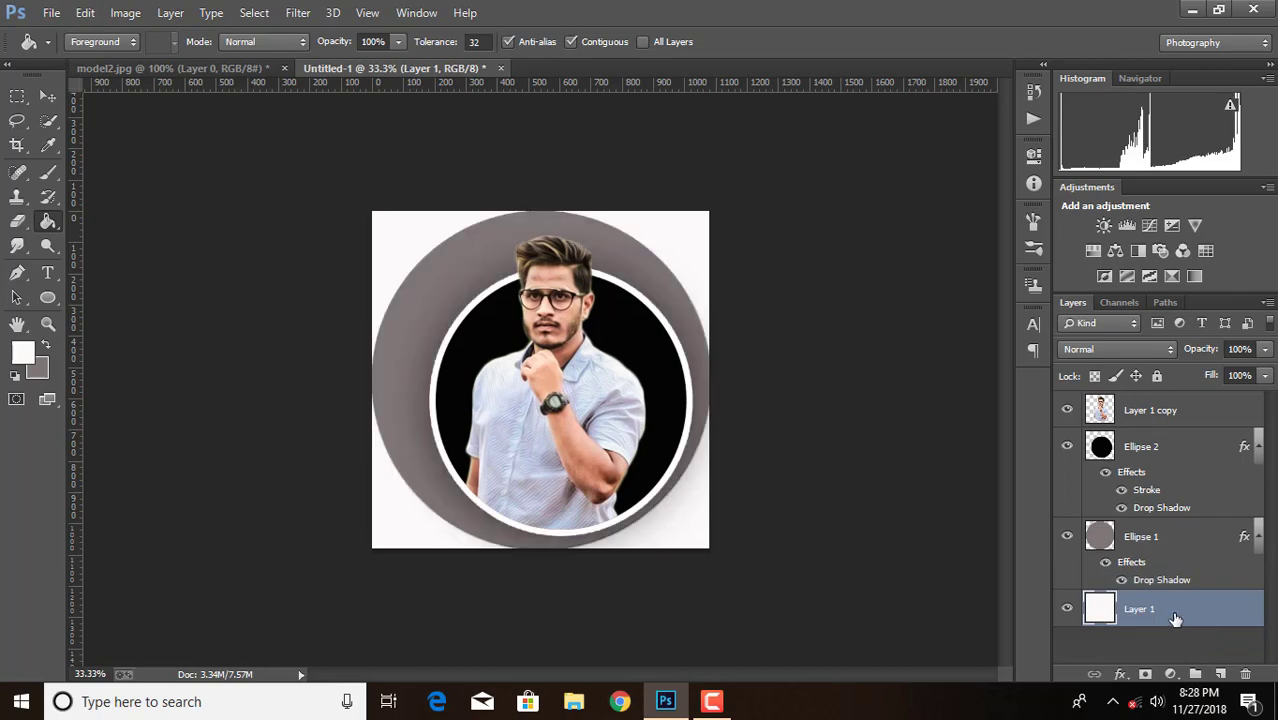
right_click(1175, 616)
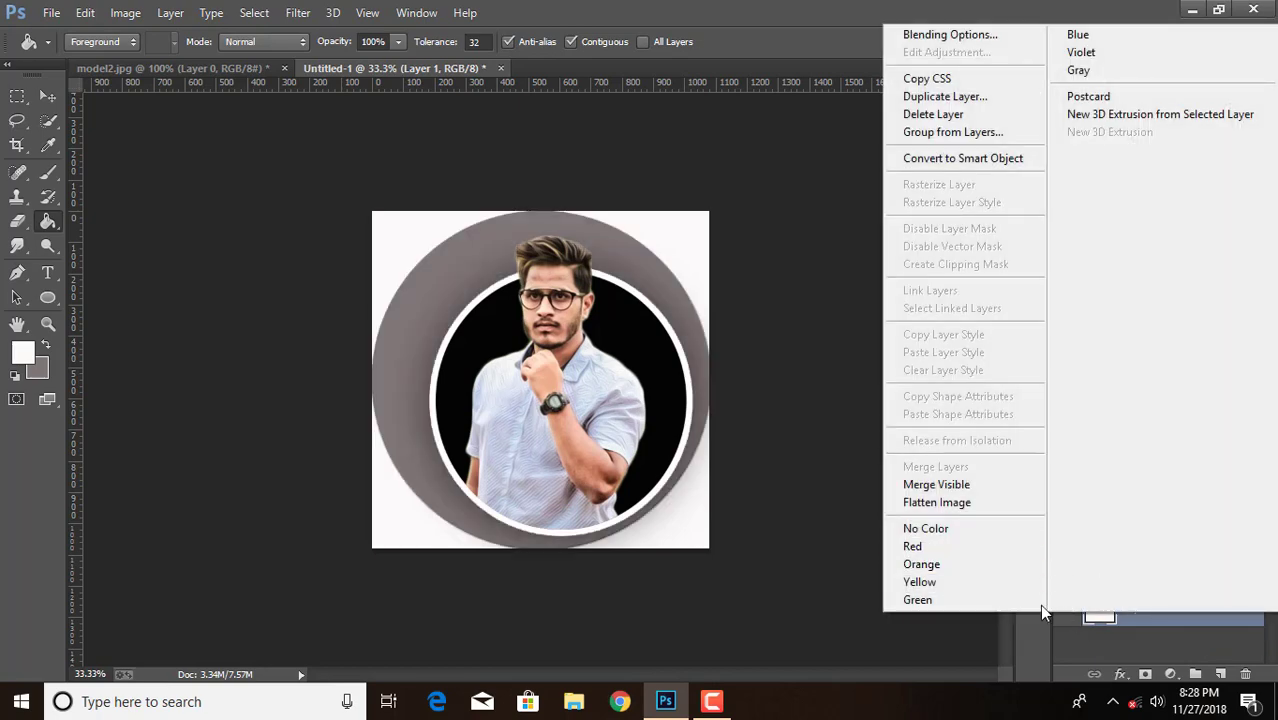
left_click(940, 502)
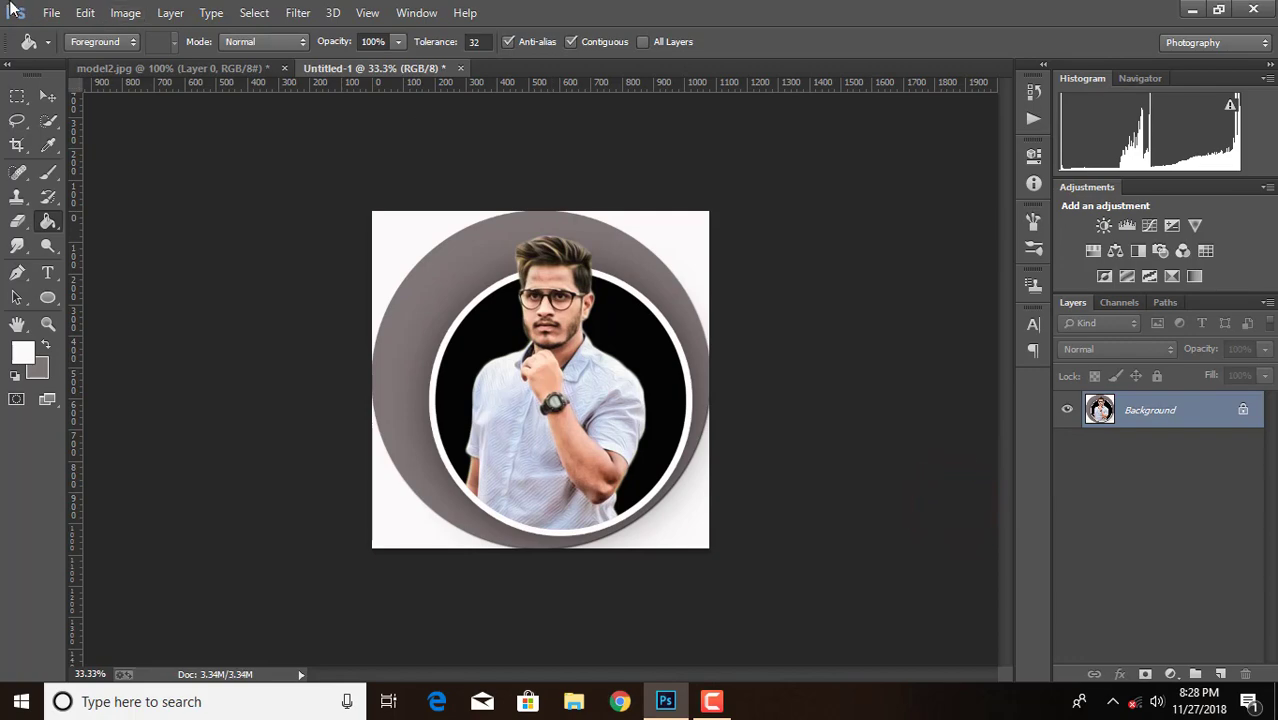
Save the flattened image as a JPEG copy named Untitled-1fderf in the Stocks folder
left_click(52, 12)
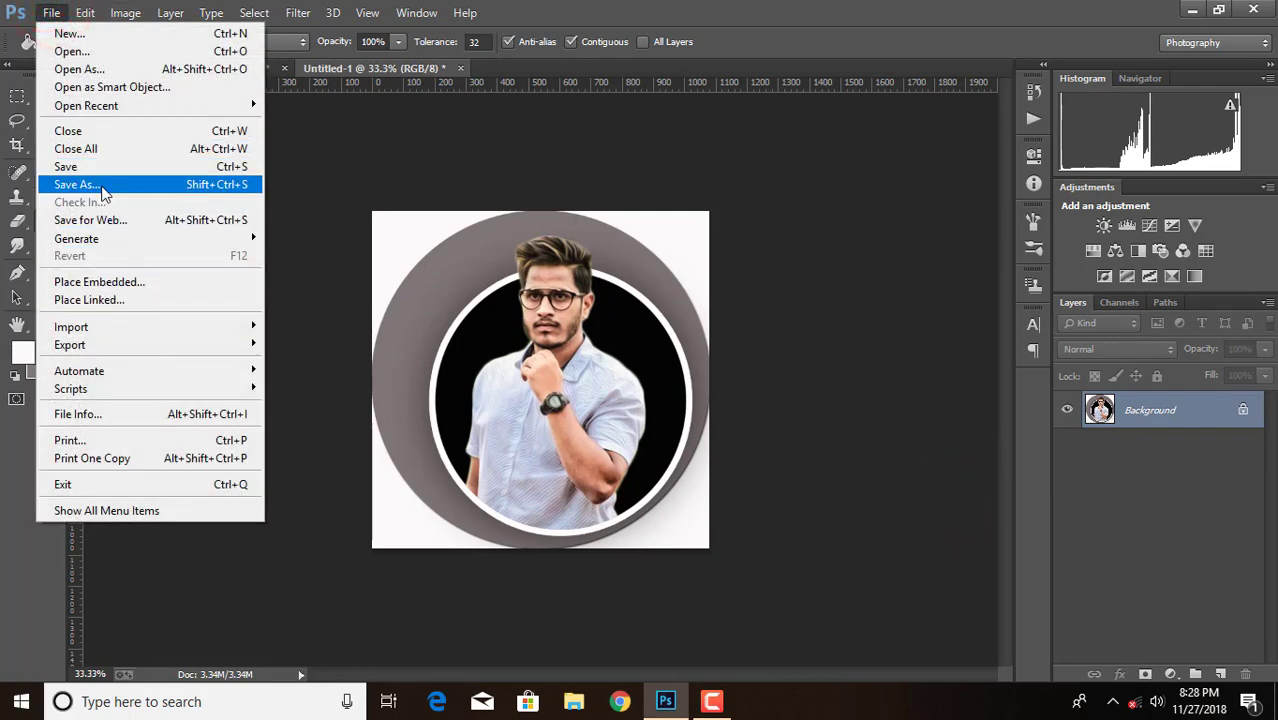
left_click(102, 186)
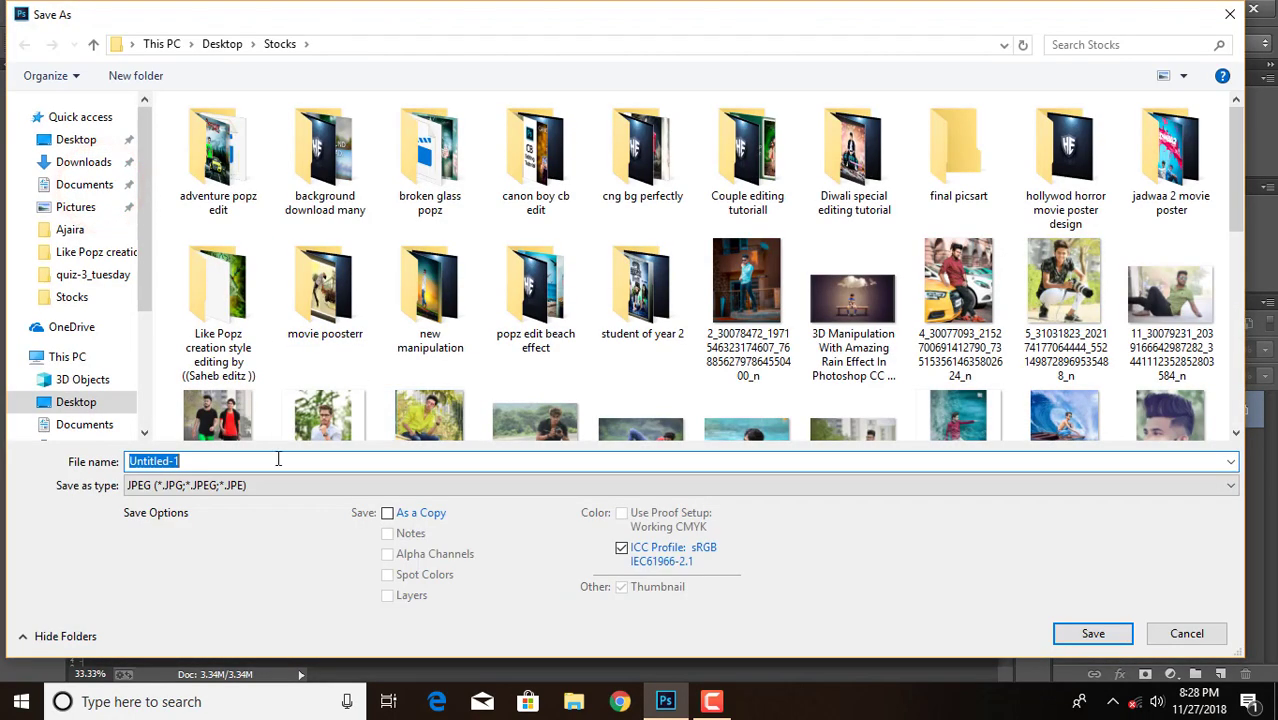
left_click(271, 458)
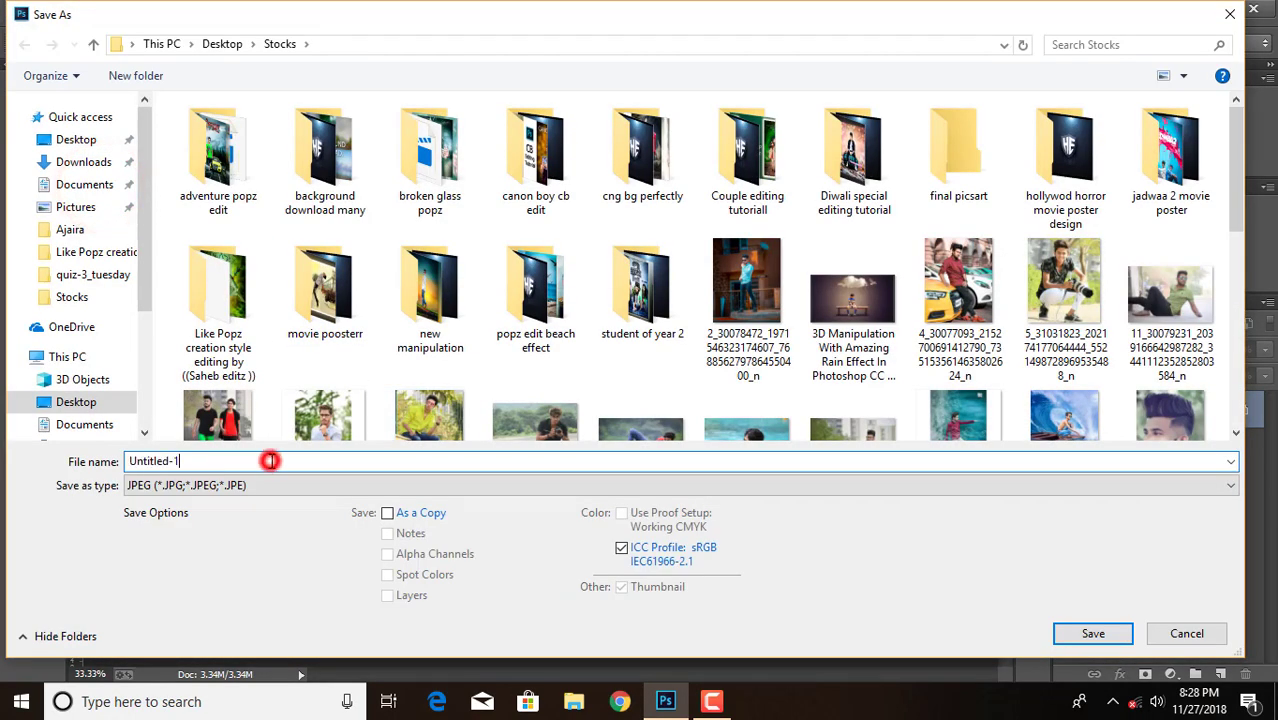
type("fderf")
left_click(388, 513)
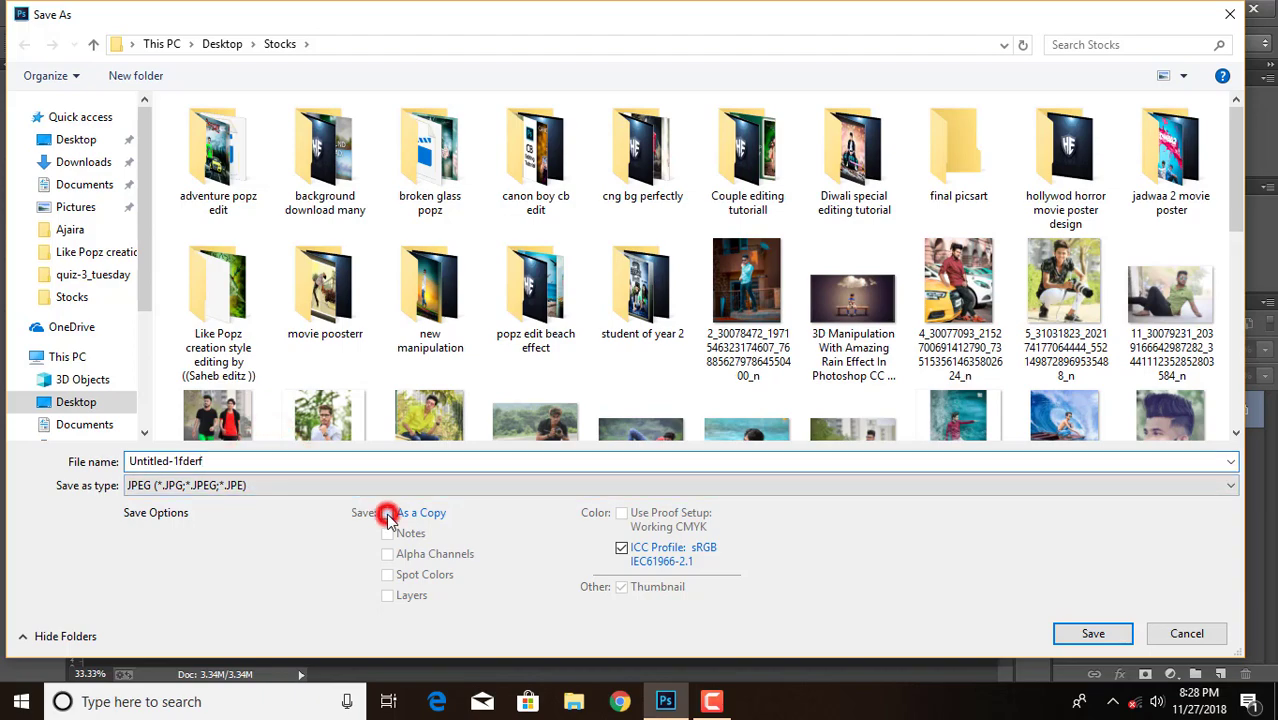